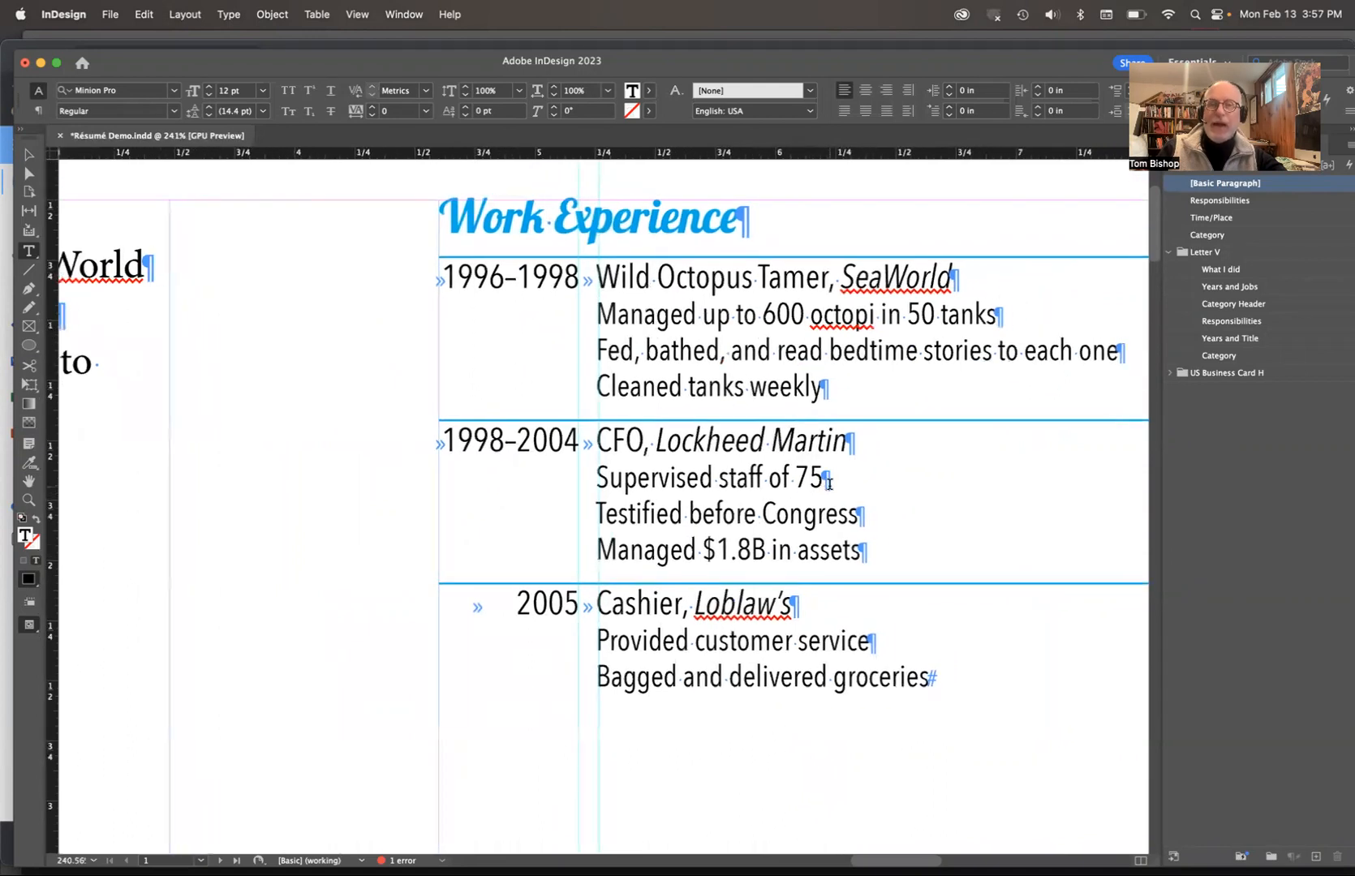
# Step: Examine the finished résumé samples to compare how their Work Experience sections are laid out
pyautogui.scroll(-15, 829, 485)
pyautogui.hscroll(-13, 829, 485)
pyautogui.hscroll(15, 830, 485)
pyautogui.scroll(-3, 829, 485)
pyautogui.scroll(3, 829, 486)
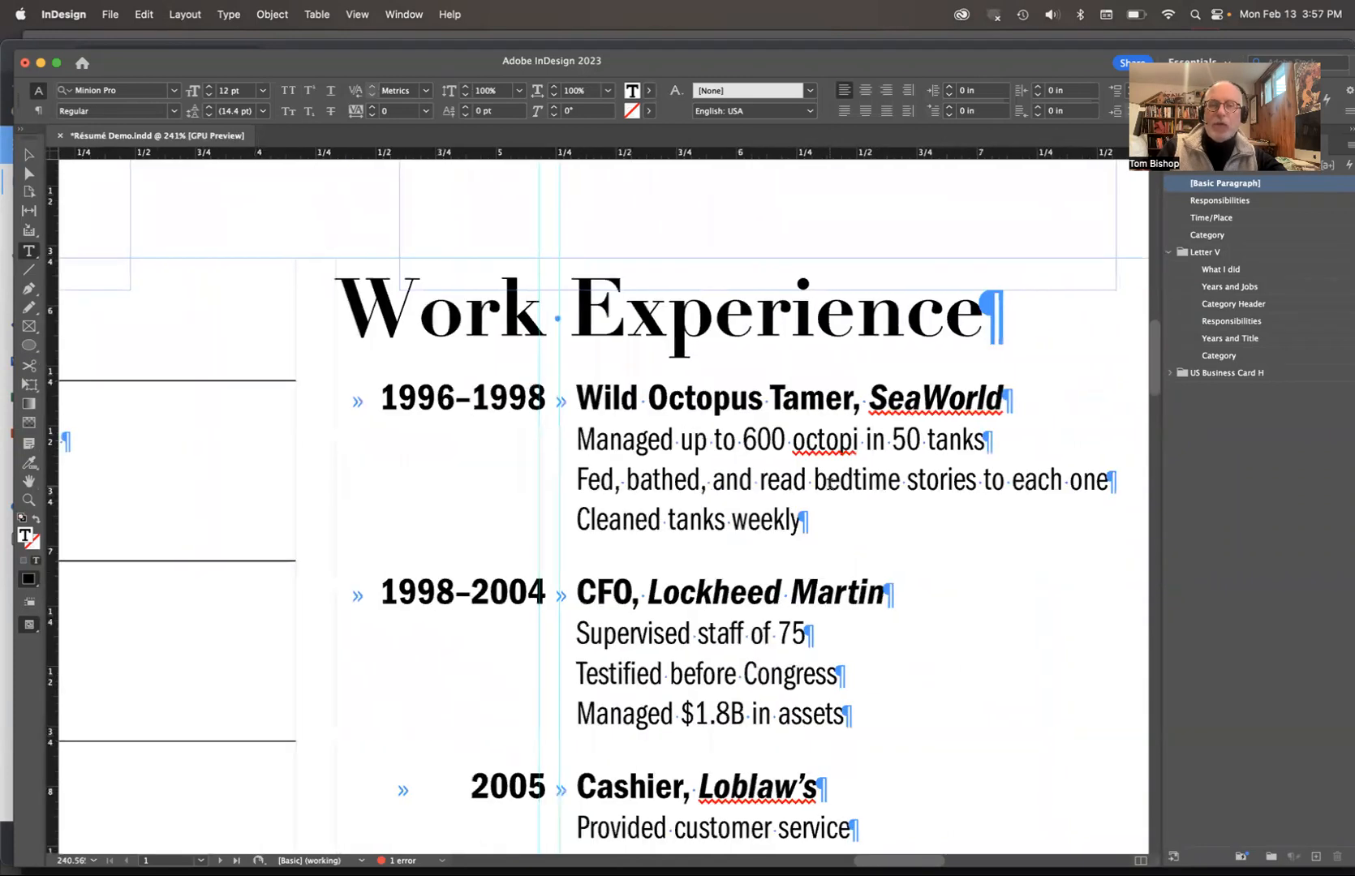
pyautogui.scroll(-1, 829, 485)
pyautogui.rightClick(830, 485)
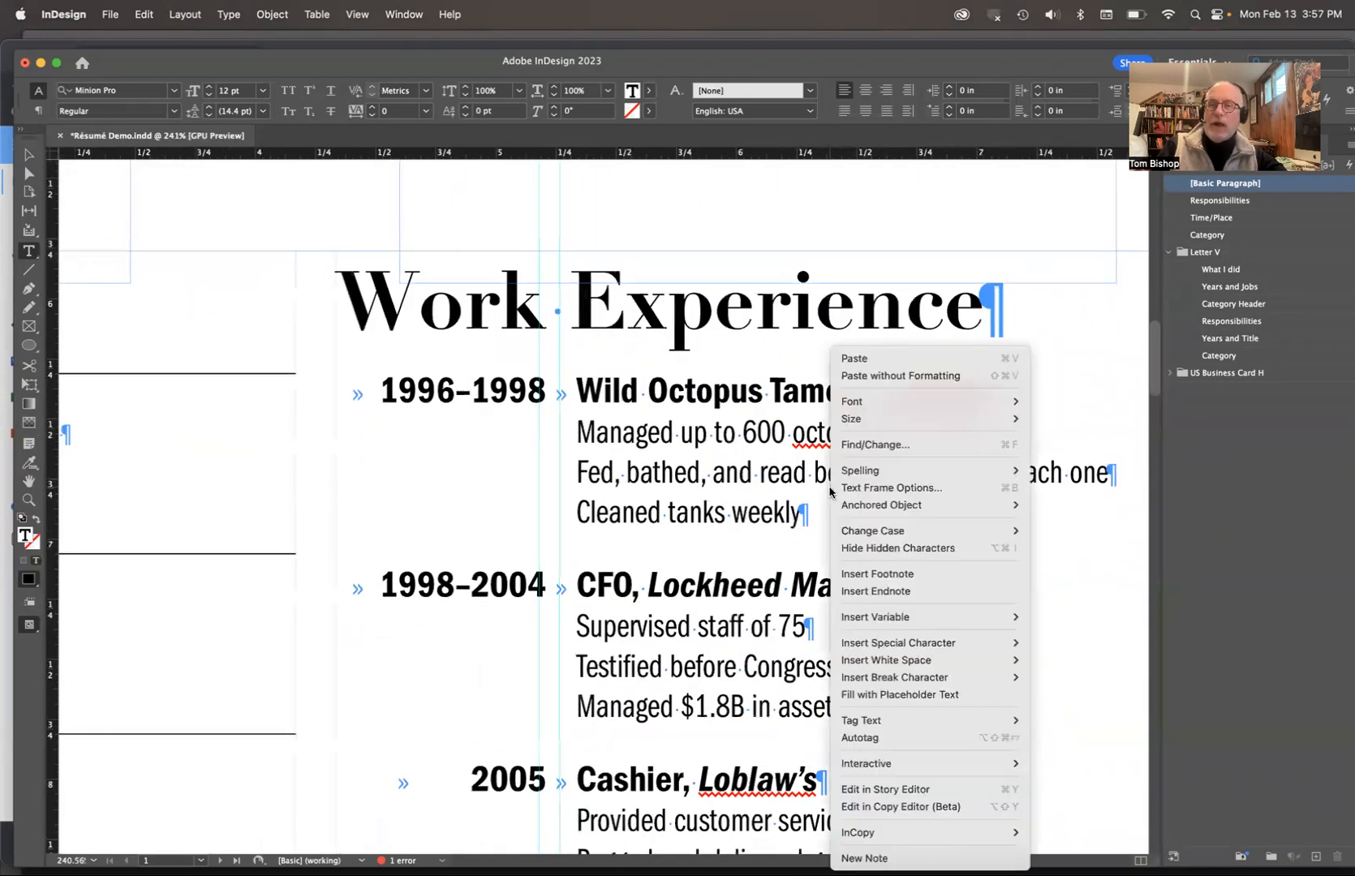
pyautogui.click(784, 498)
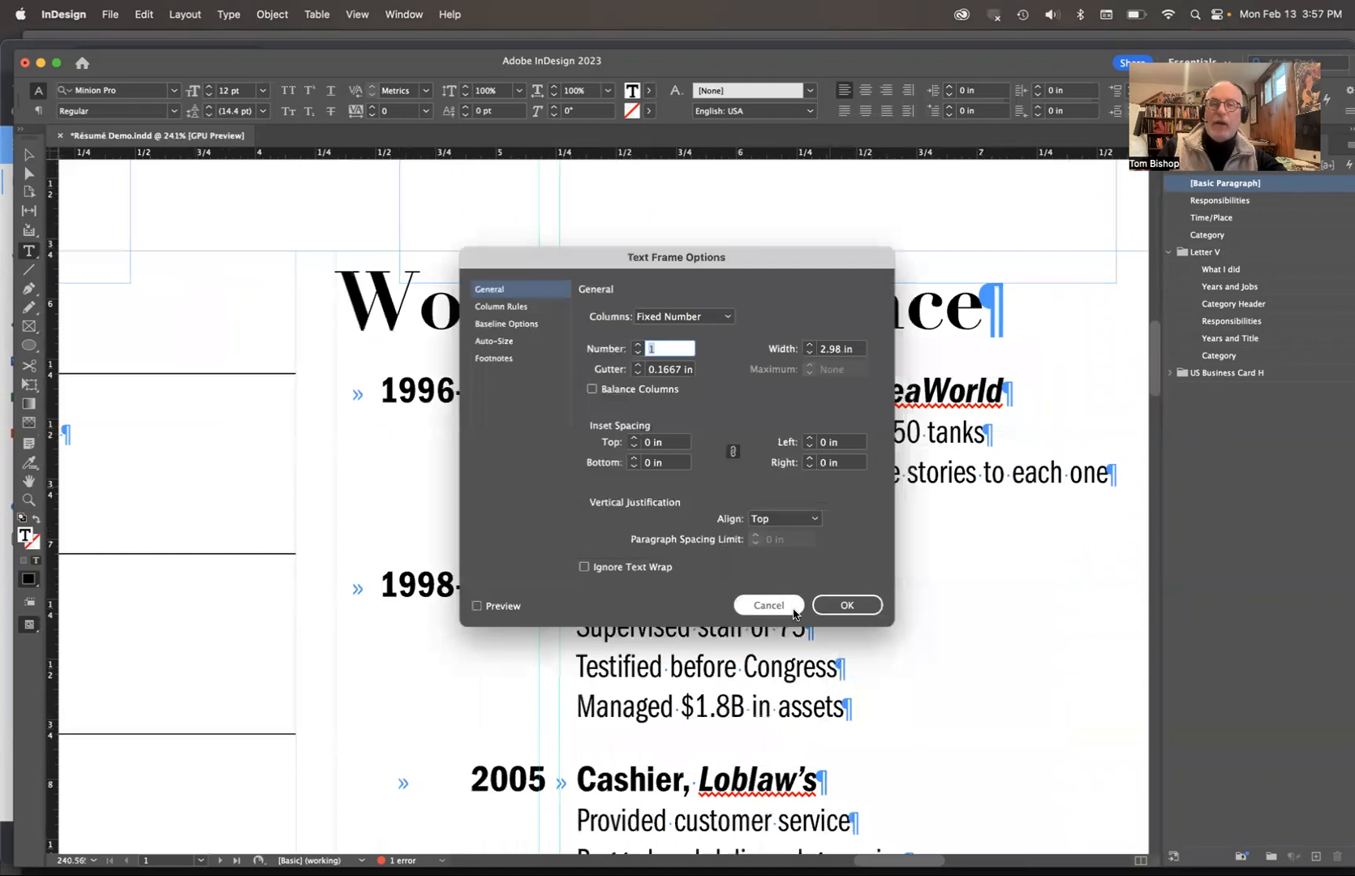
pyautogui.click(794, 608)
# Step: Compare the unformatted Work Experience text with the blue-ruled sample, noting where tabs separate the years and job titles
pyautogui.scroll(15, 667, 478)
pyautogui.hscroll(-10, 667, 479)
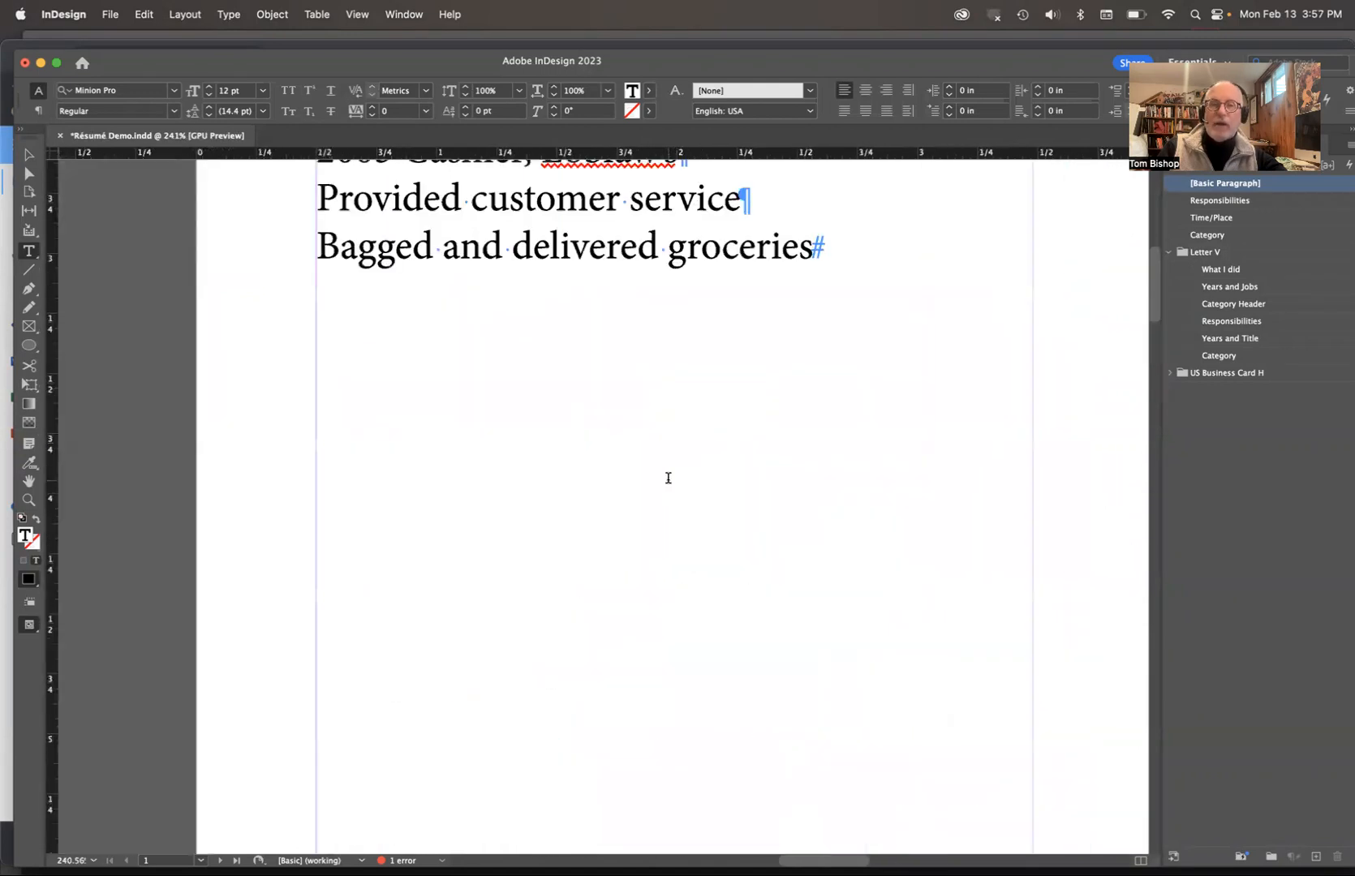
pyautogui.scroll(-3, 667, 478)
pyautogui.hscroll(2, 668, 478)
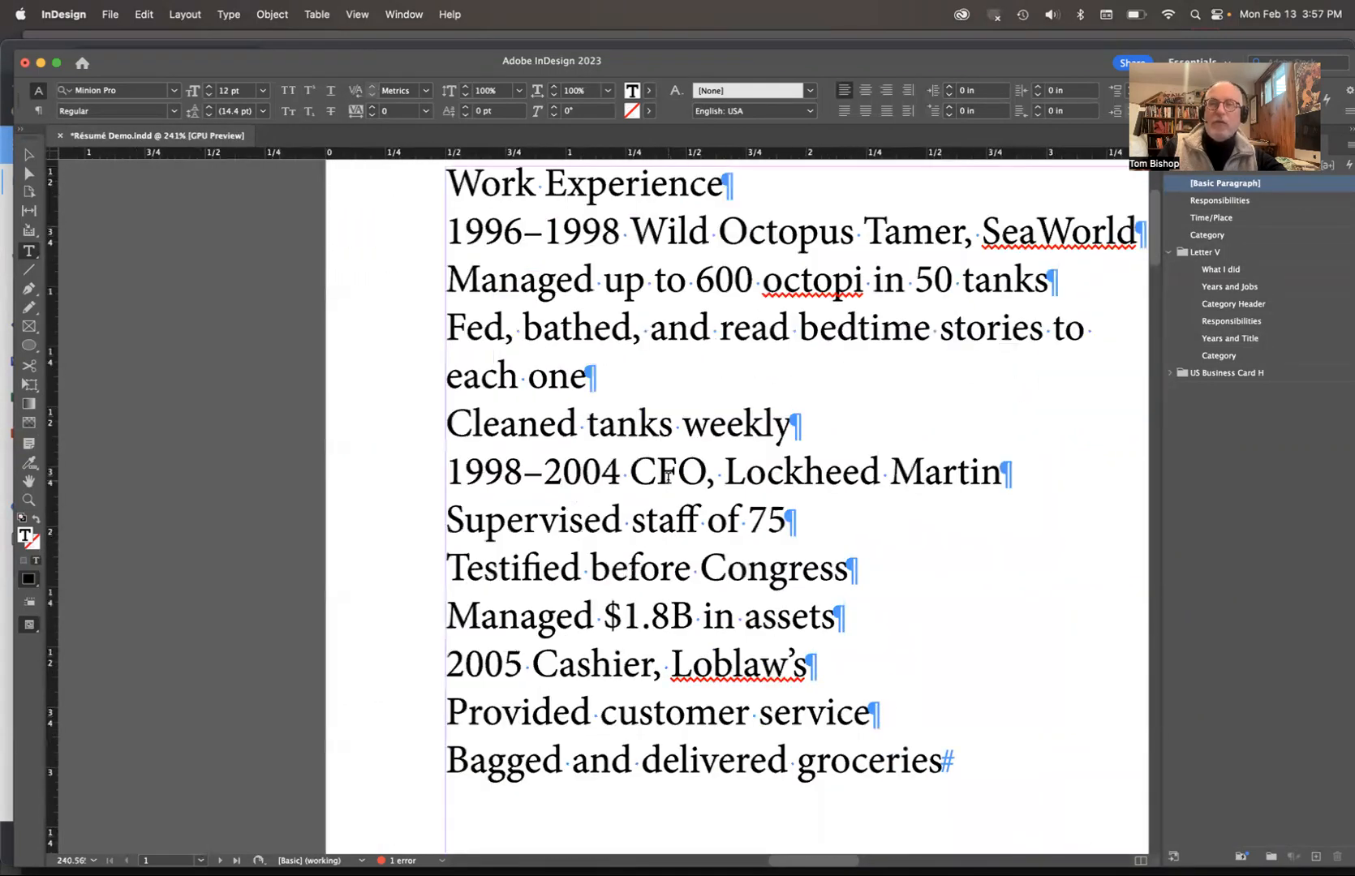
pyautogui.hscroll(3, 667, 478)
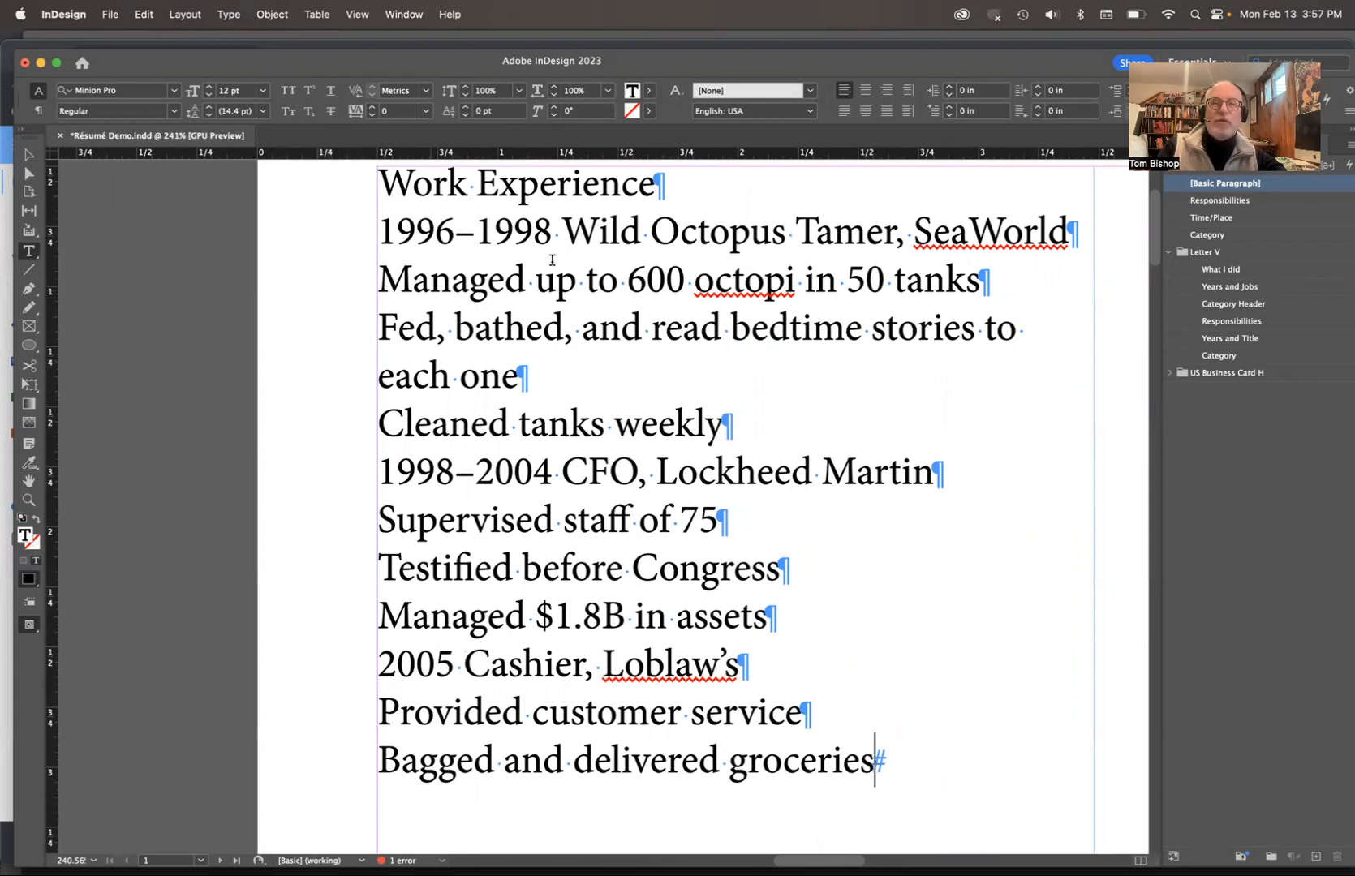
pyautogui.hscroll(10, 616, 284)
pyautogui.scroll(3, 617, 284)
pyautogui.hscroll(3, 617, 284)
pyautogui.scroll(1, 617, 285)
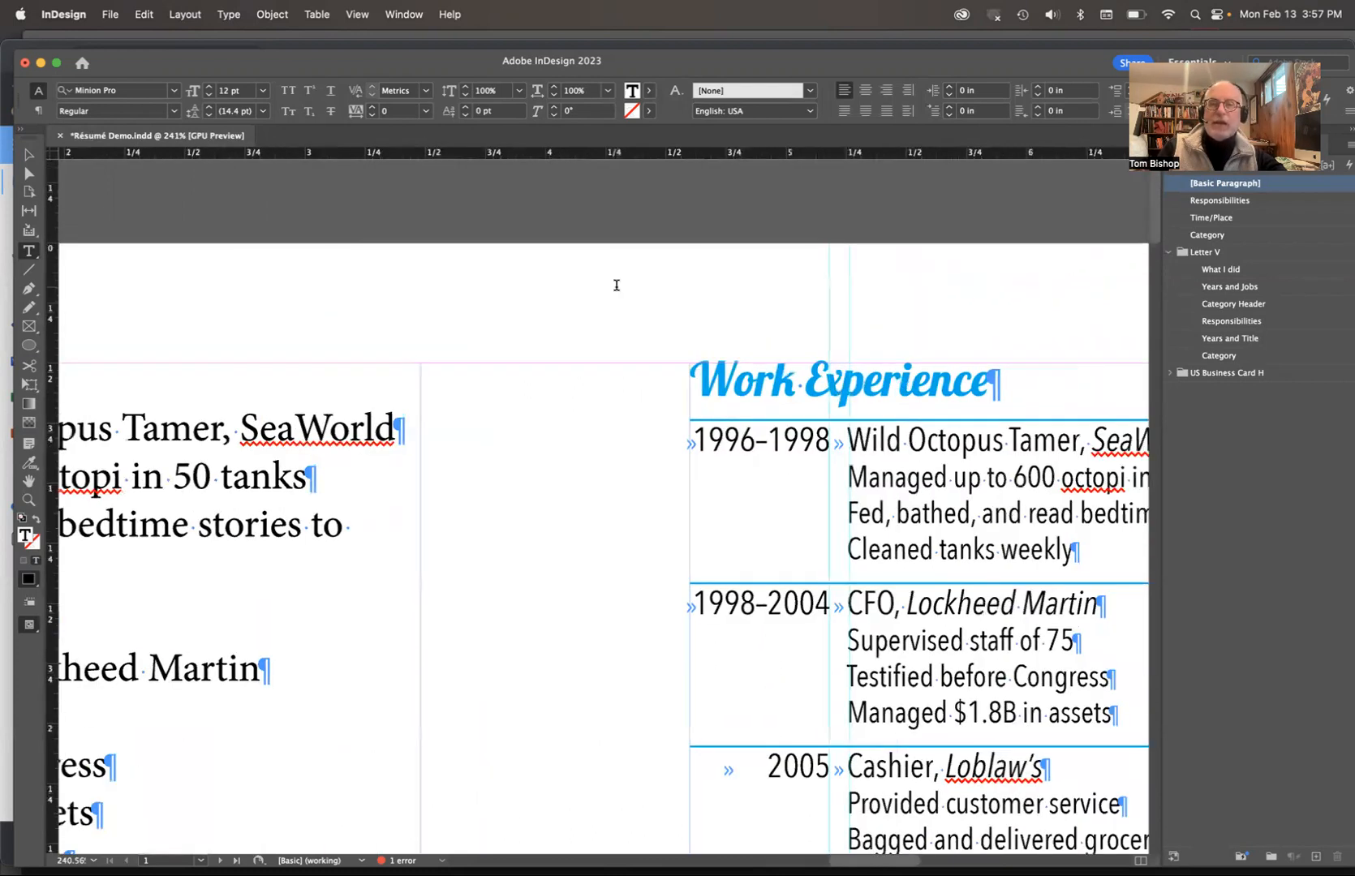
pyautogui.scroll(-1, 617, 285)
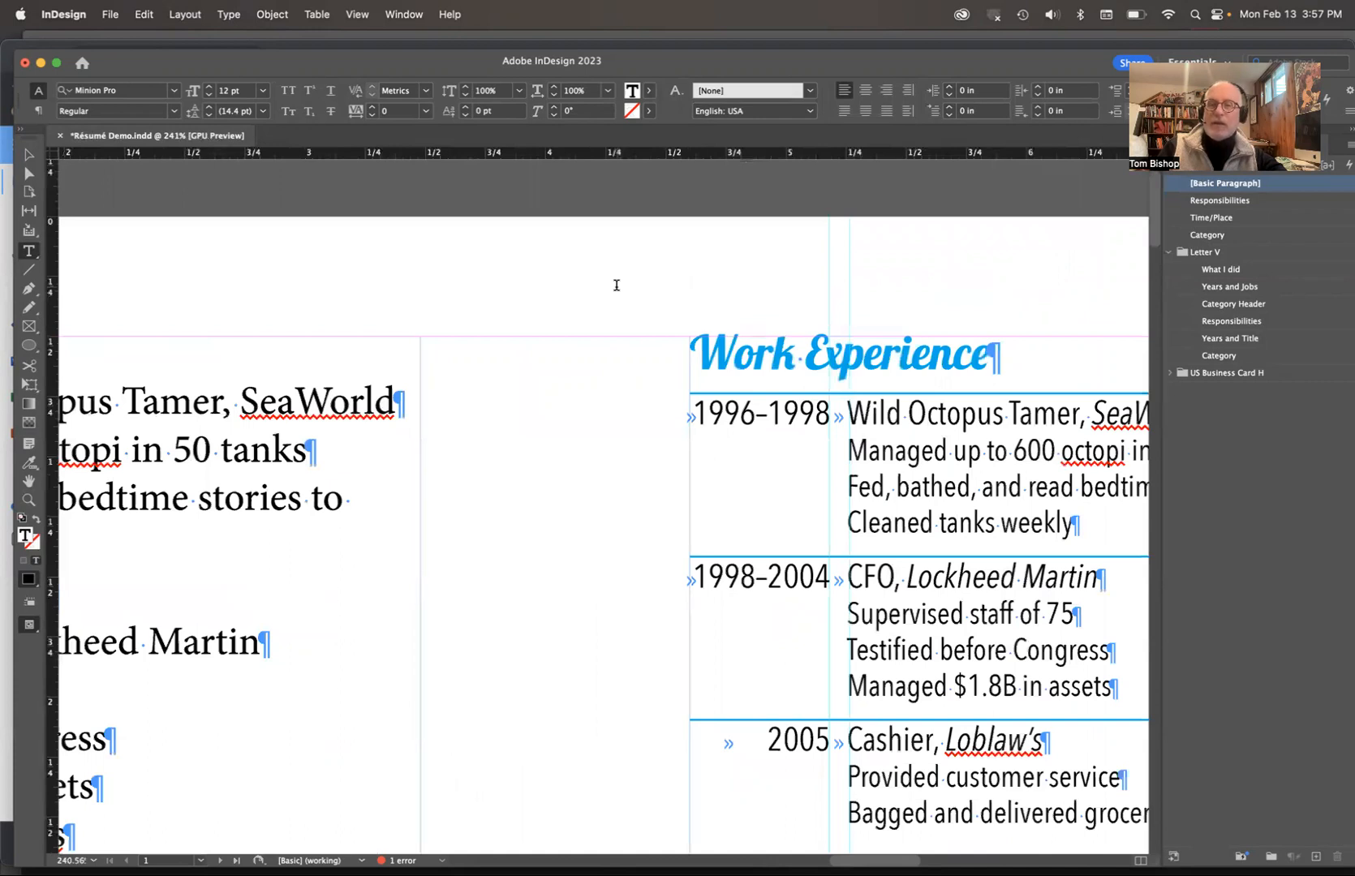
pyautogui.scroll(-4, 617, 284)
pyautogui.hscroll(3, 616, 285)
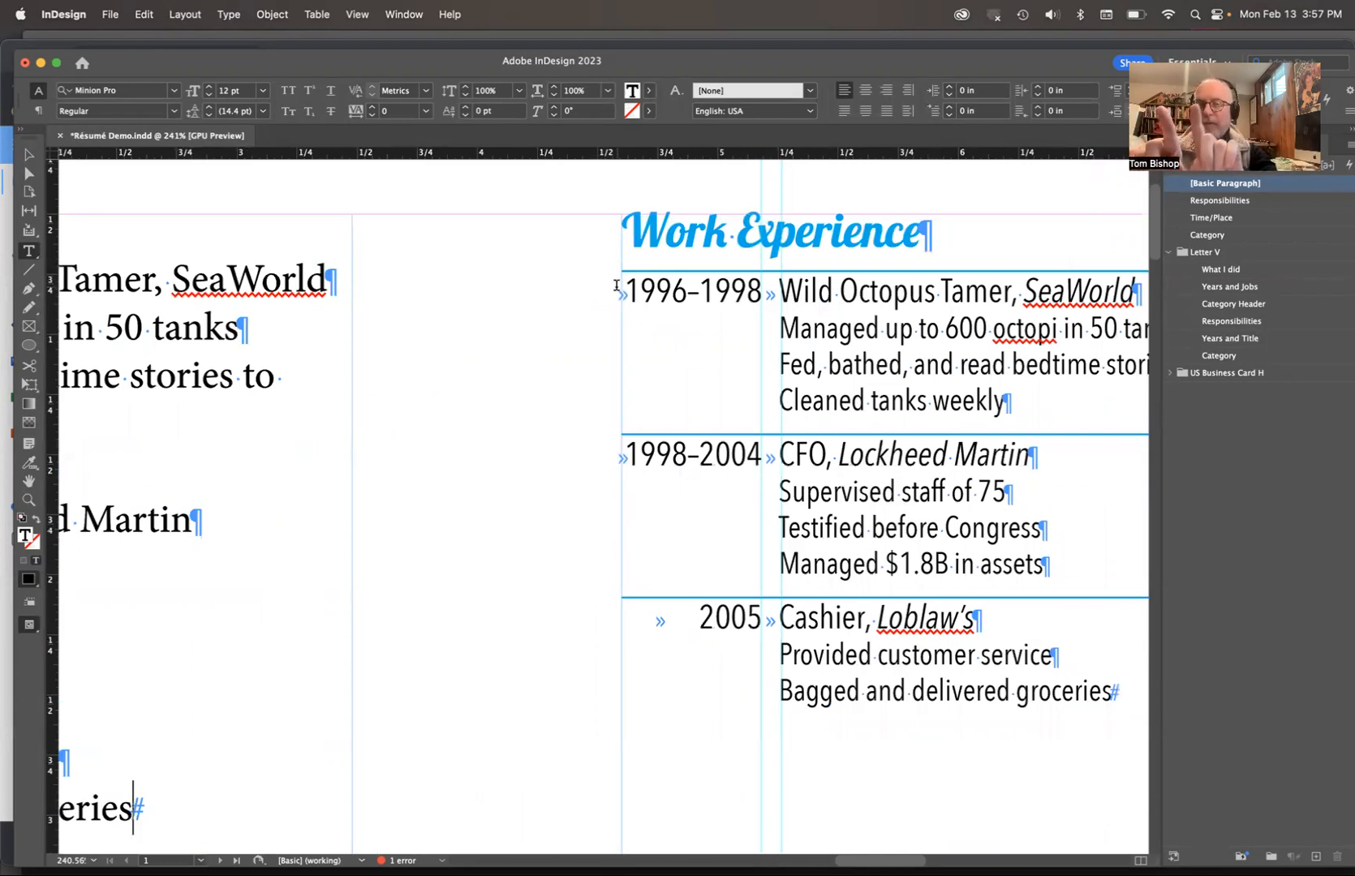
pyautogui.hscroll(-1, 487, 369)
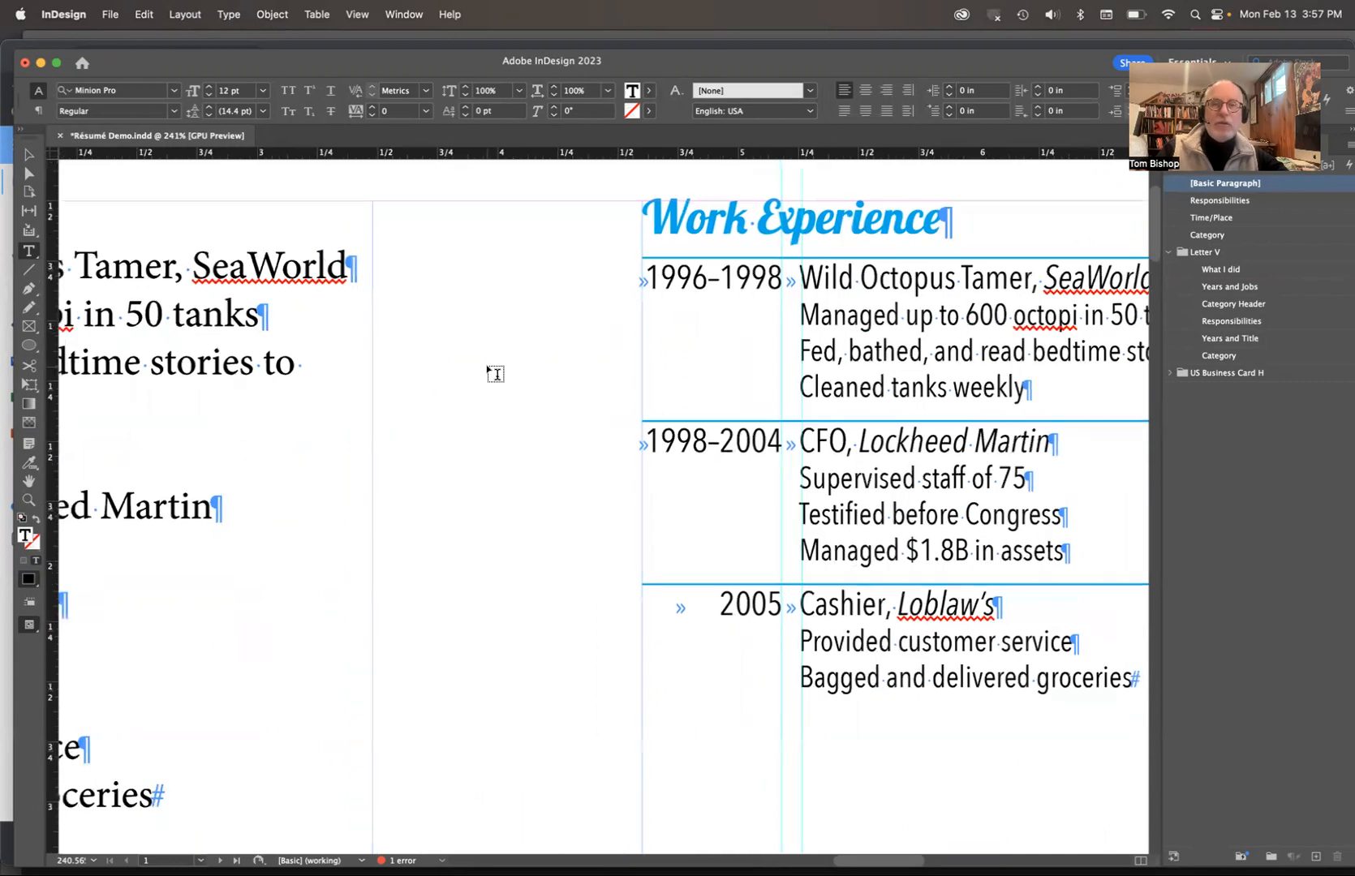
pyautogui.hscroll(-10, 495, 373)
pyautogui.scroll(1, 494, 373)
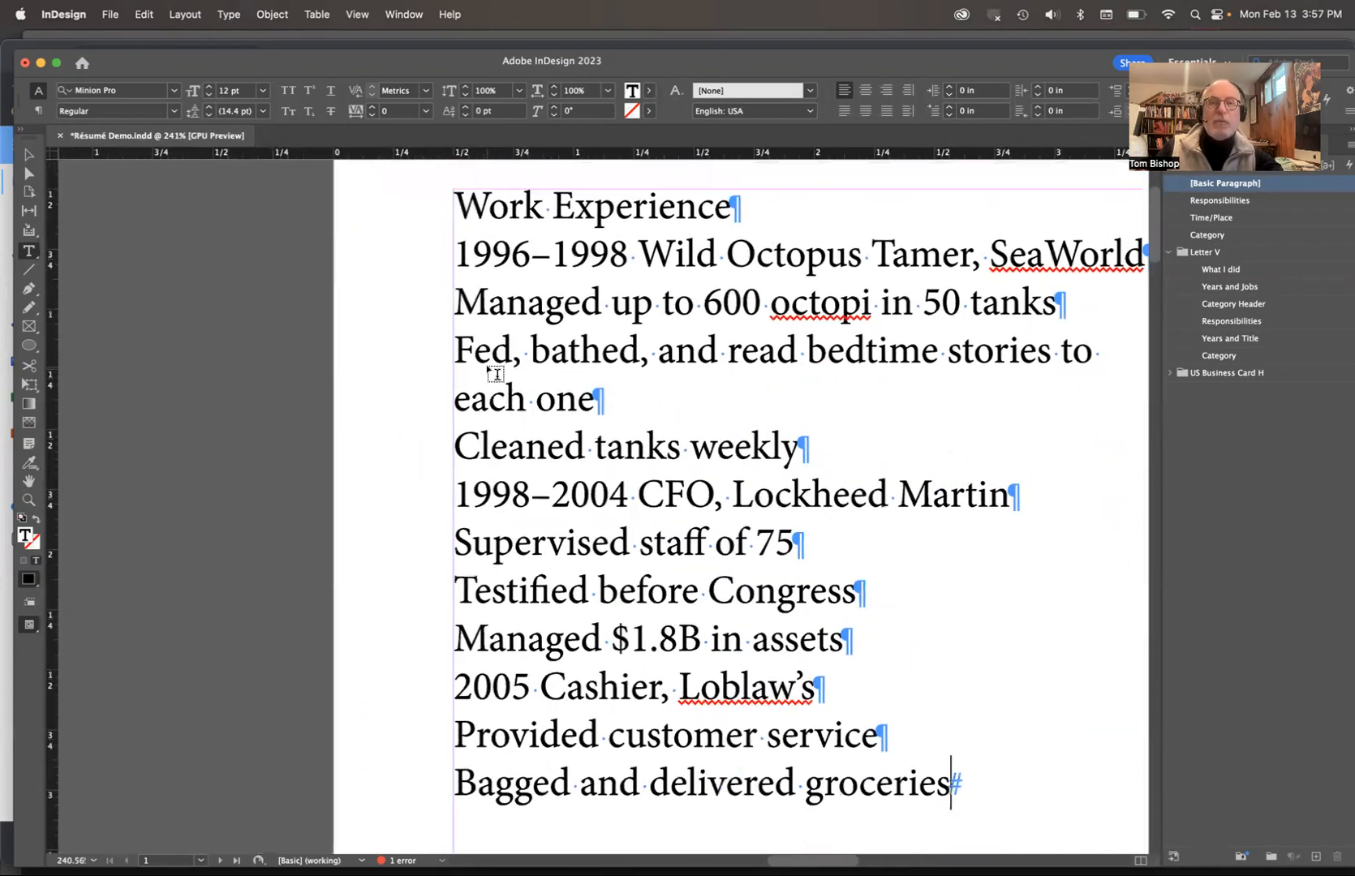
# Step: Insert a tab before 1996–1998 in the unformatted text and replace the space after those years with a tab
pyautogui.click(459, 255)
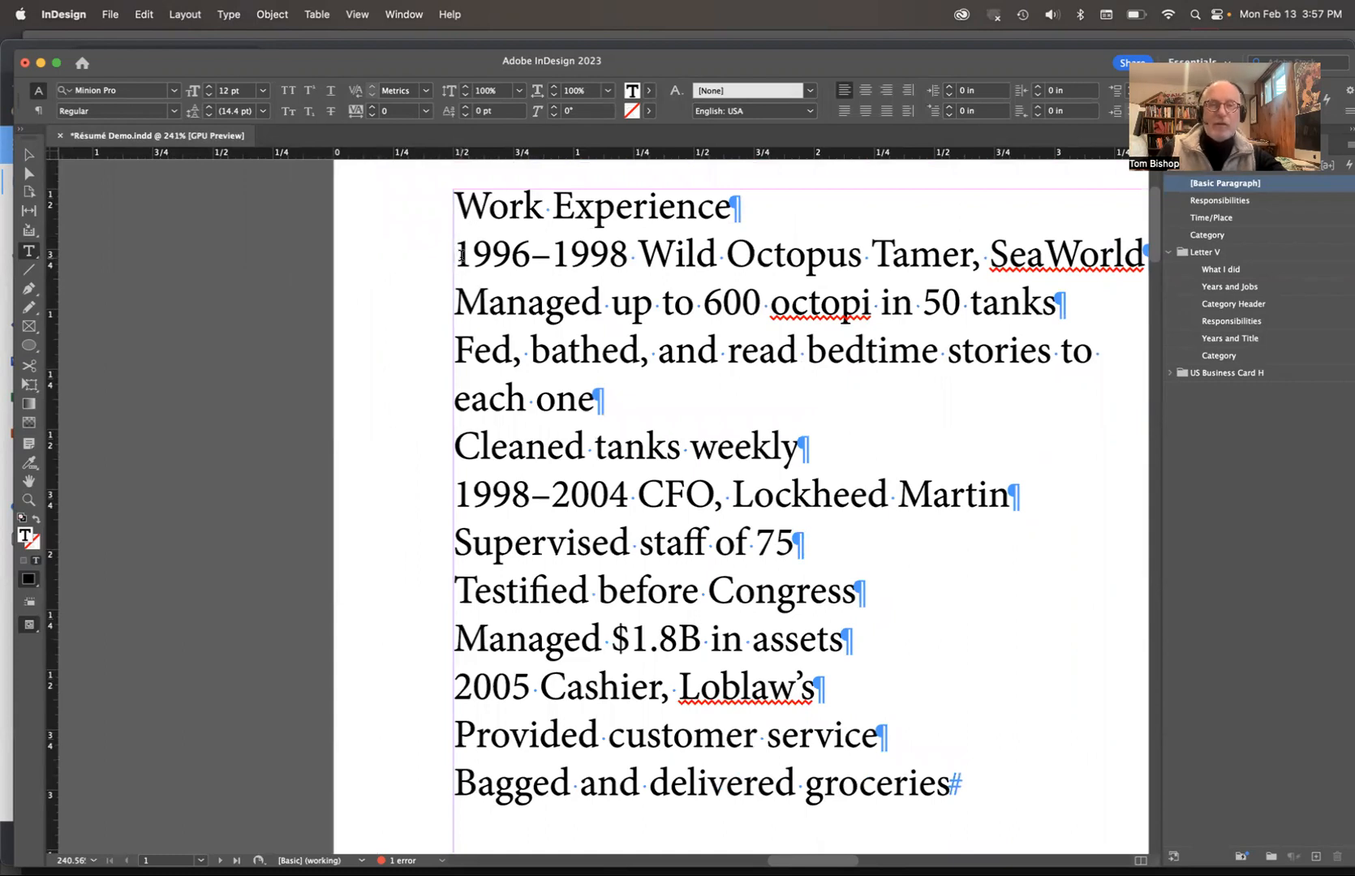
pyautogui.press('Tab')
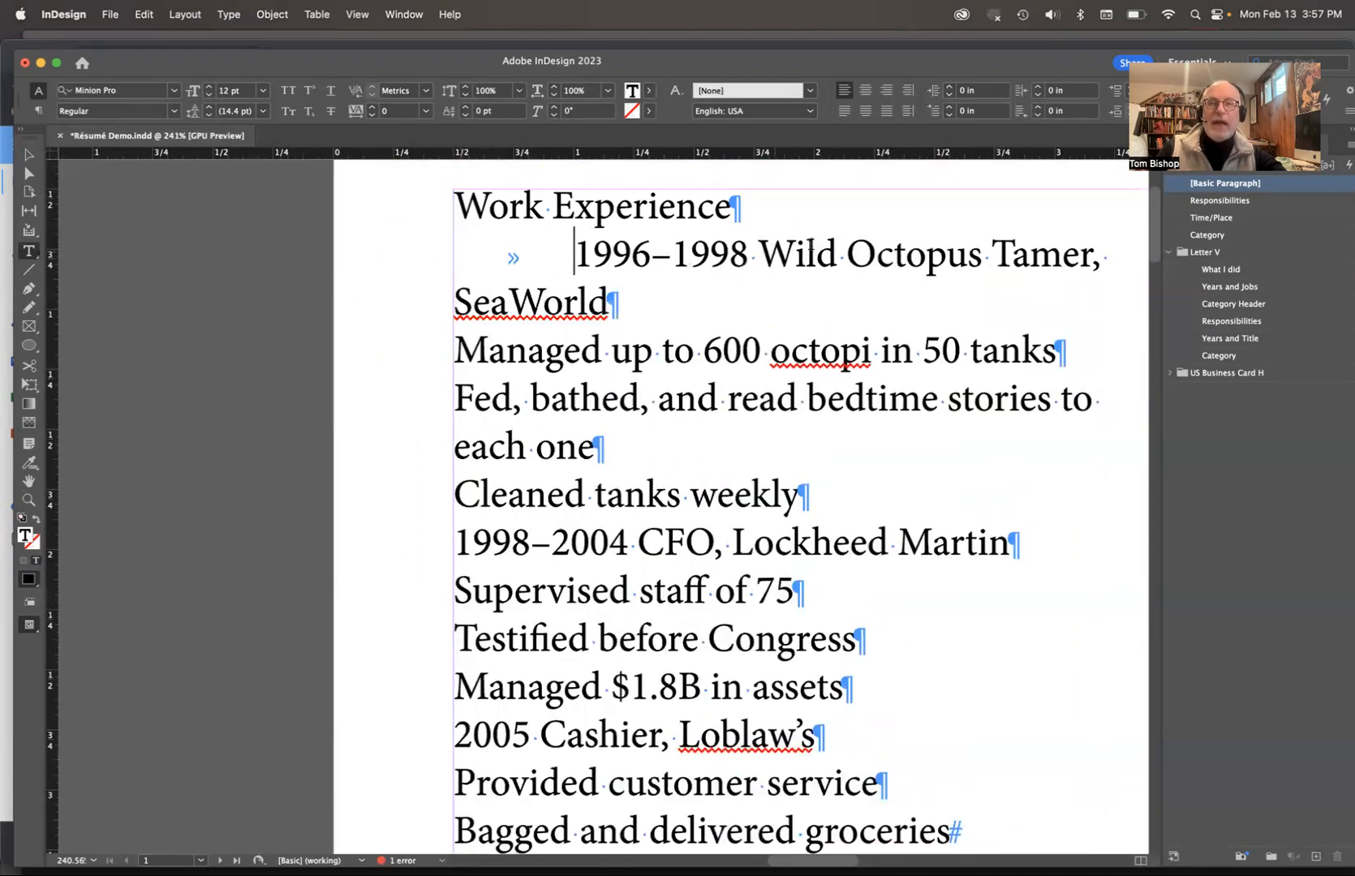
pyautogui.click(754, 262)
pyautogui.press('Tab')
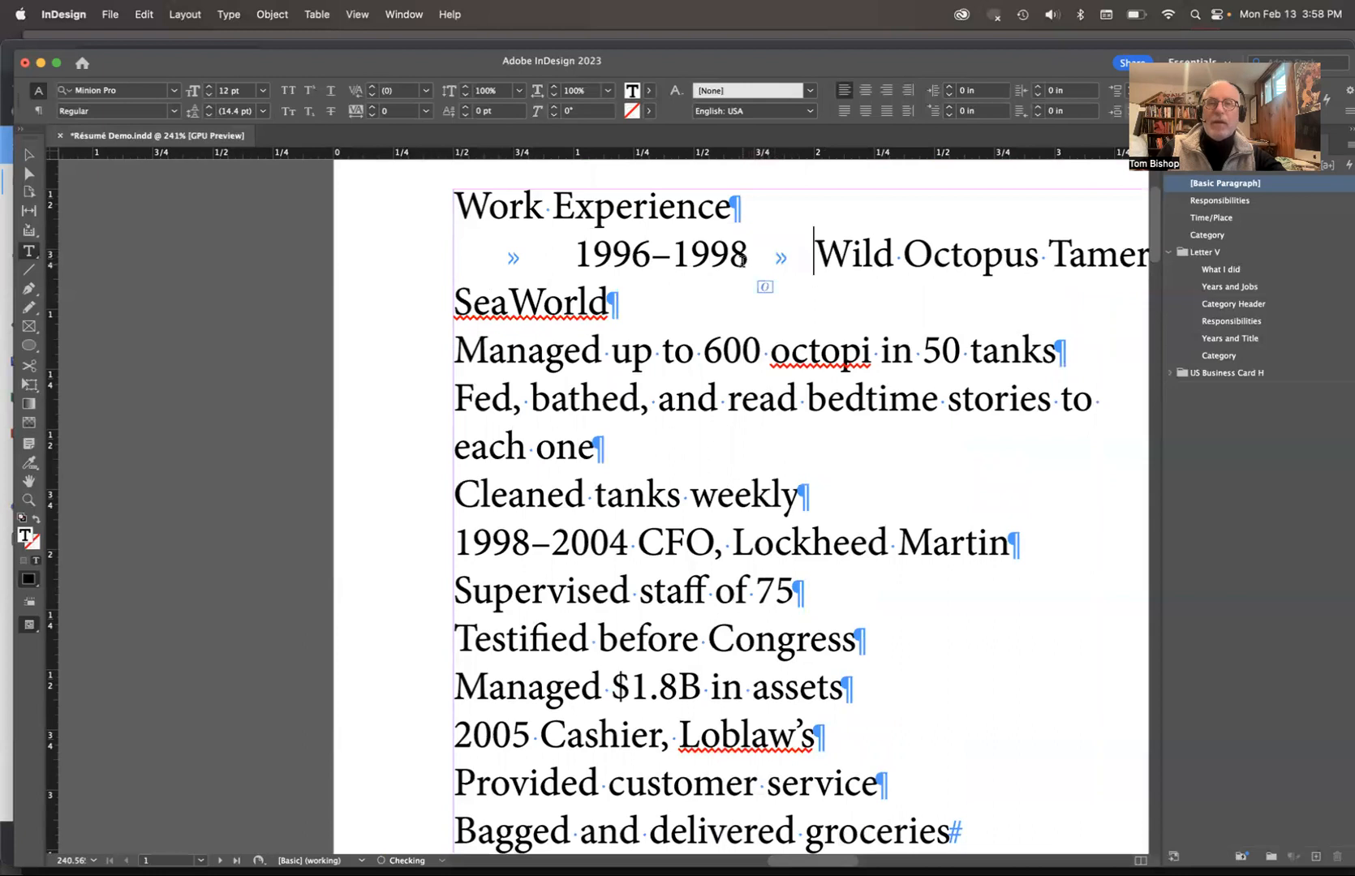
# Step: Insert a tab before 1998–2004 on the CFO line and replace the space after those years with a tab
pyautogui.click(457, 543)
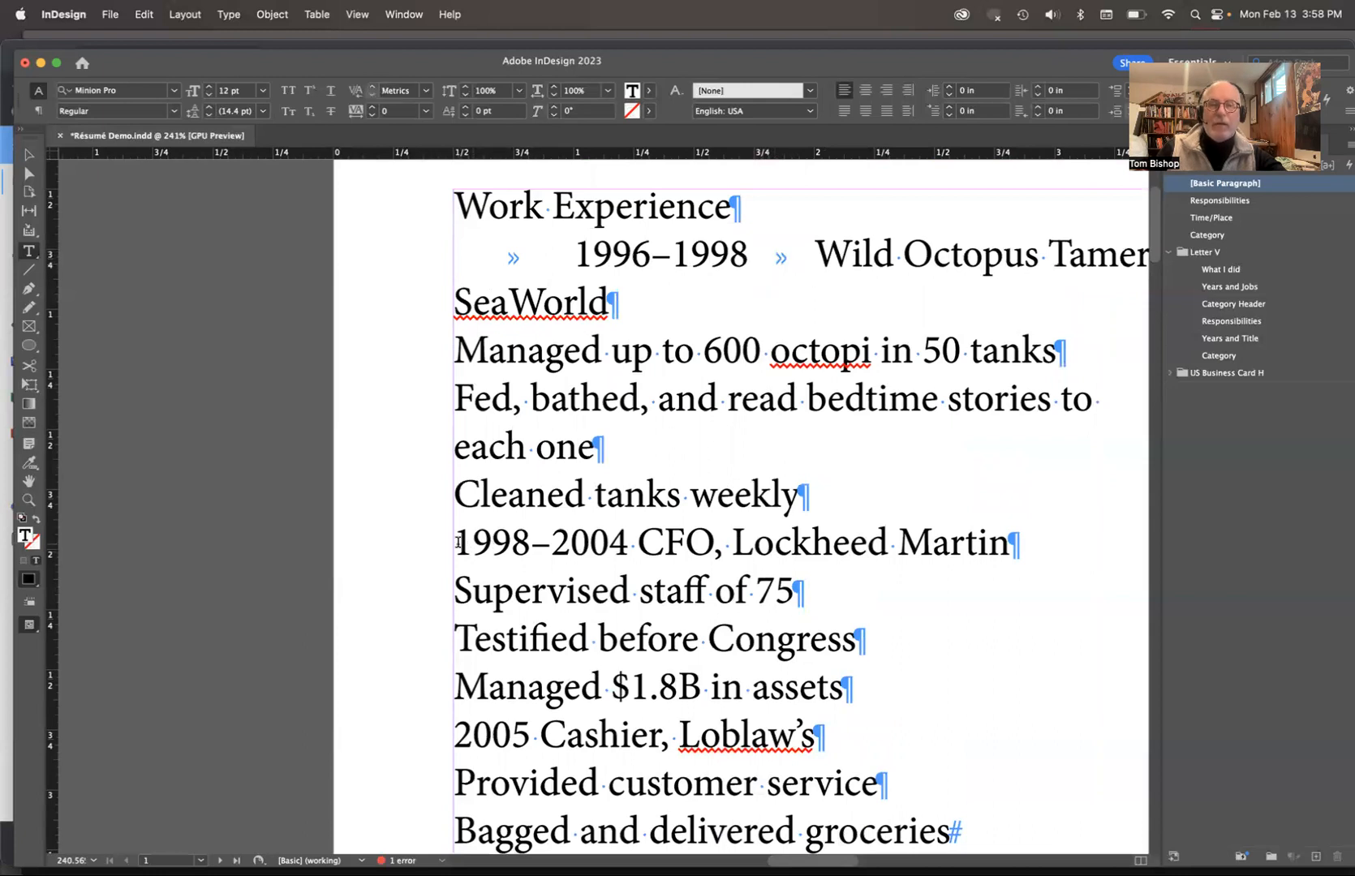
pyautogui.press('Tab')
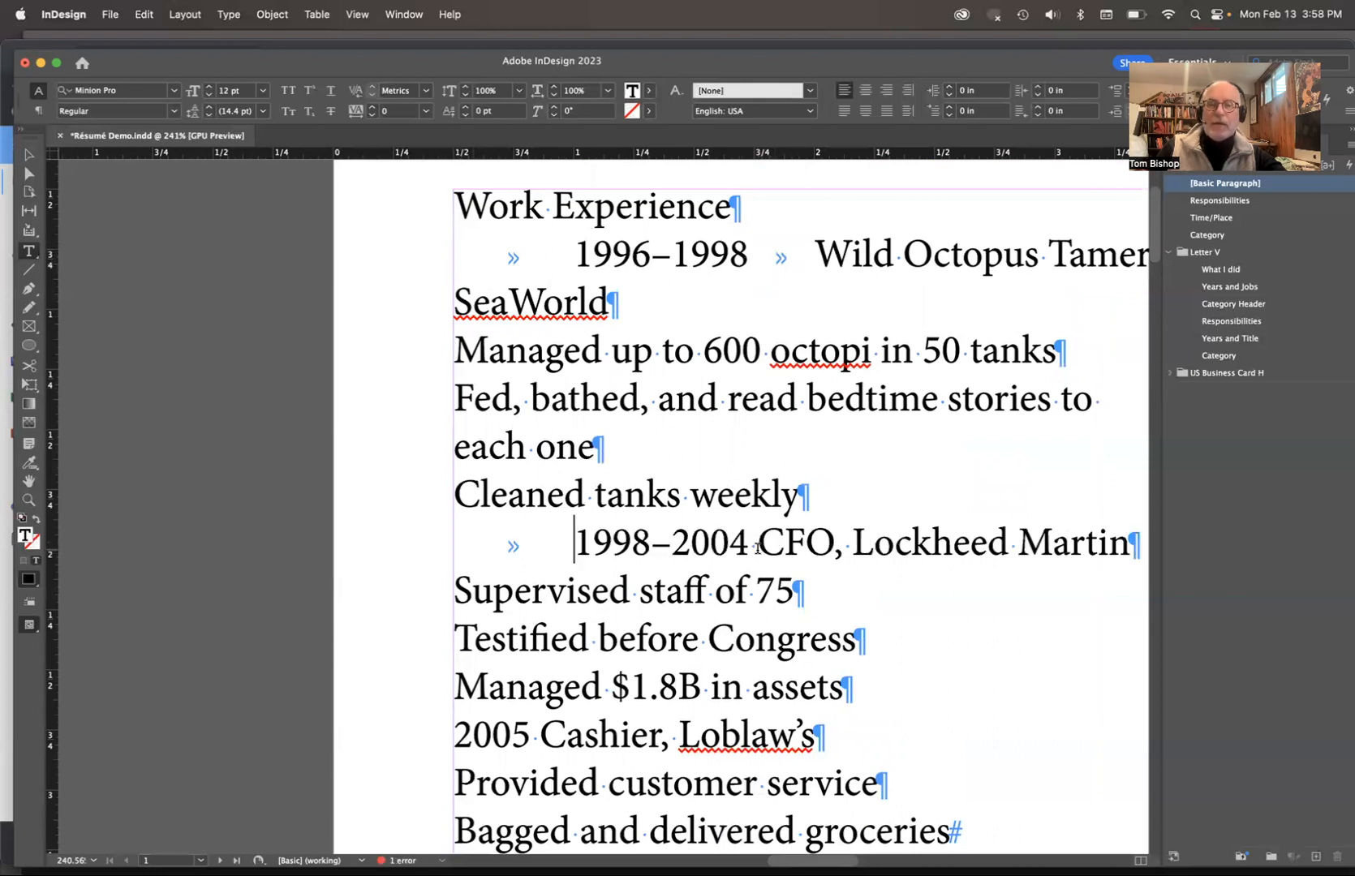
pyautogui.doubleClick(747, 542)
pyautogui.press('Tab')
# Step: Insert a tab before 2005 on the Cashier line and replace the space after the year with a tab
pyautogui.scroll(-5, 750, 545)
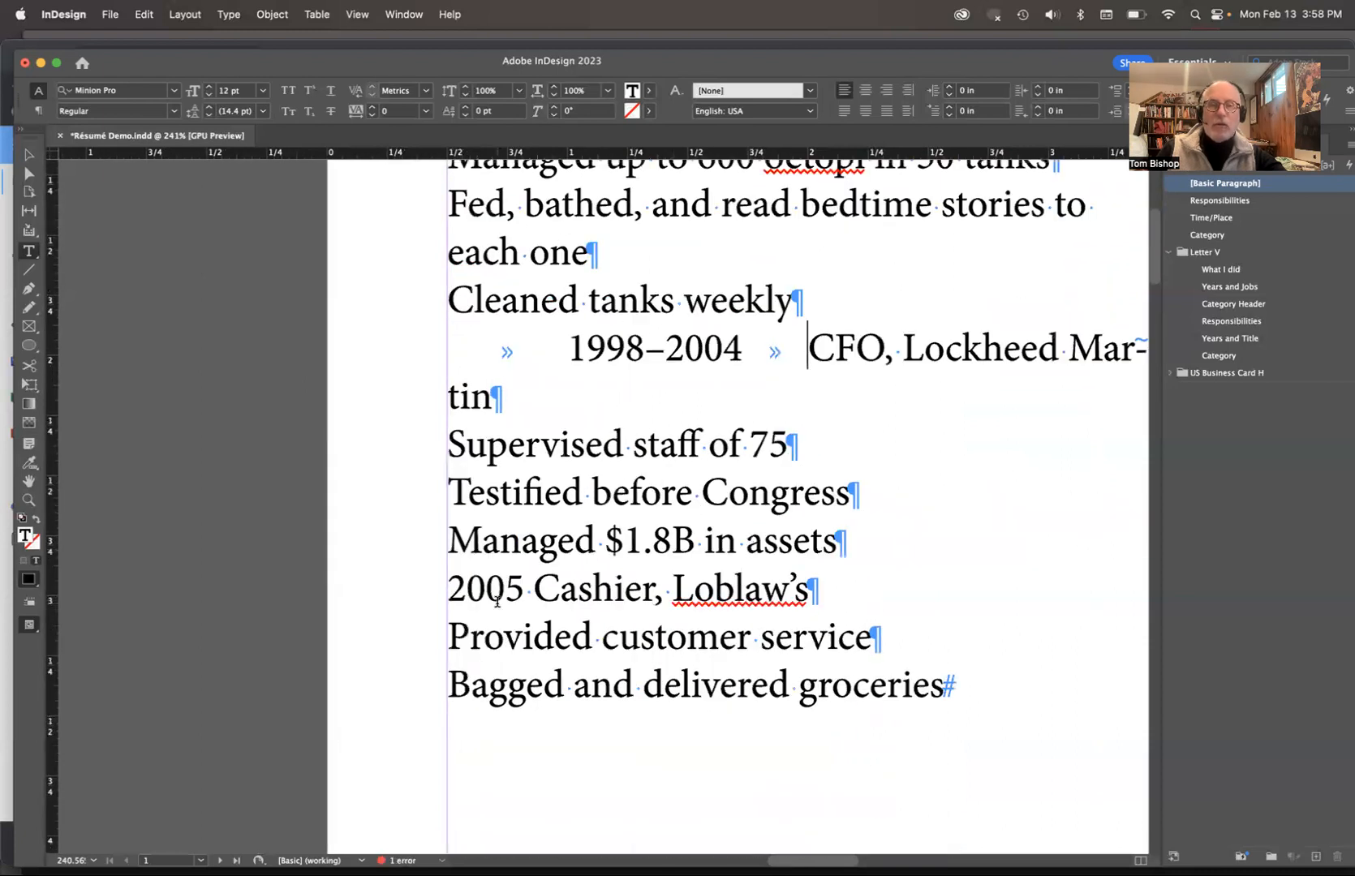
pyautogui.click(452, 590)
pyautogui.press('Tab')
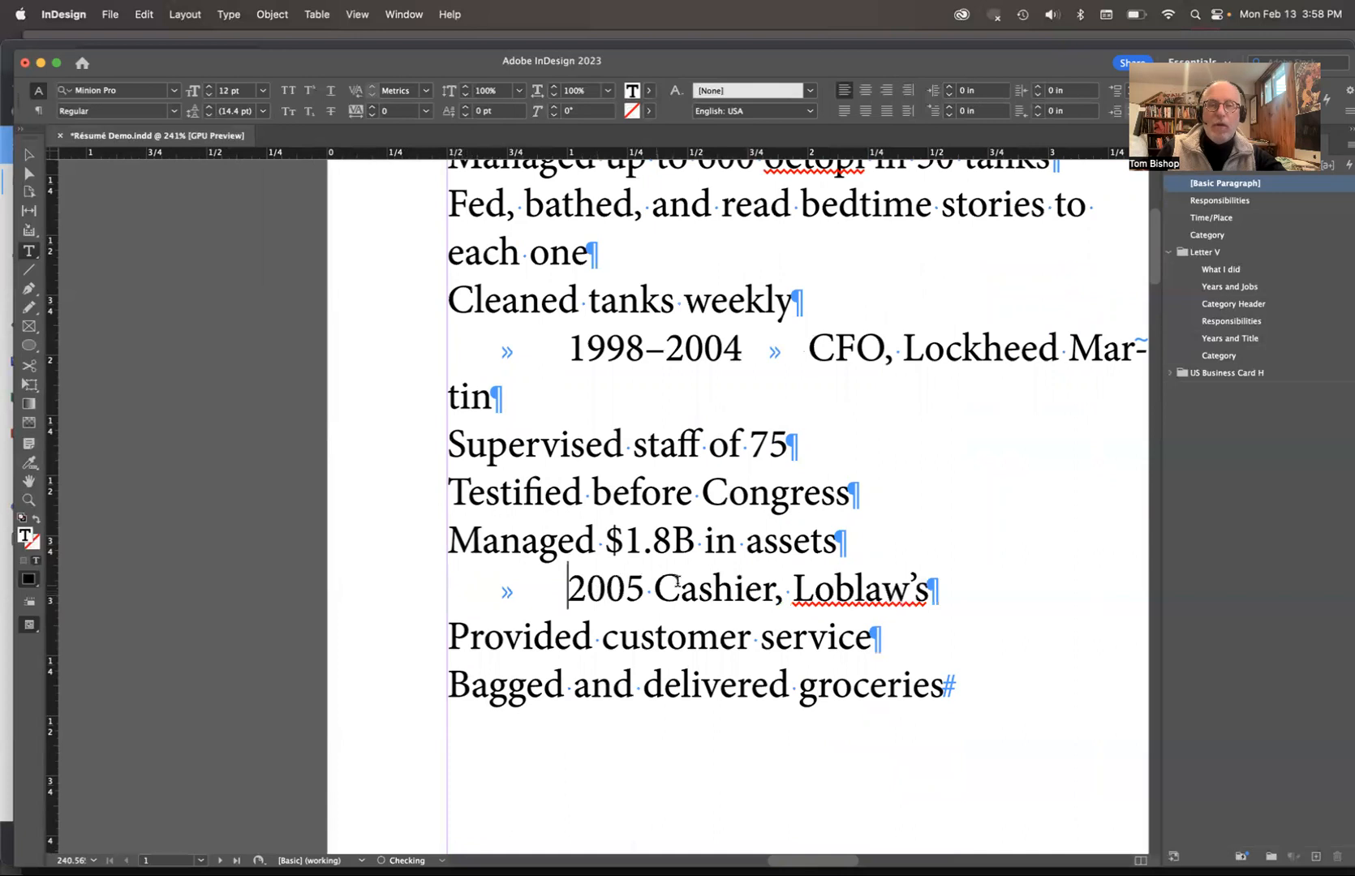
pyautogui.doubleClick(656, 593)
pyautogui.press('Tab')
# Step: Review the tabbed job lines and check the option for showing or hiding hidden characters
pyautogui.scroll(1, 645, 592)
pyautogui.scroll(3, 645, 592)
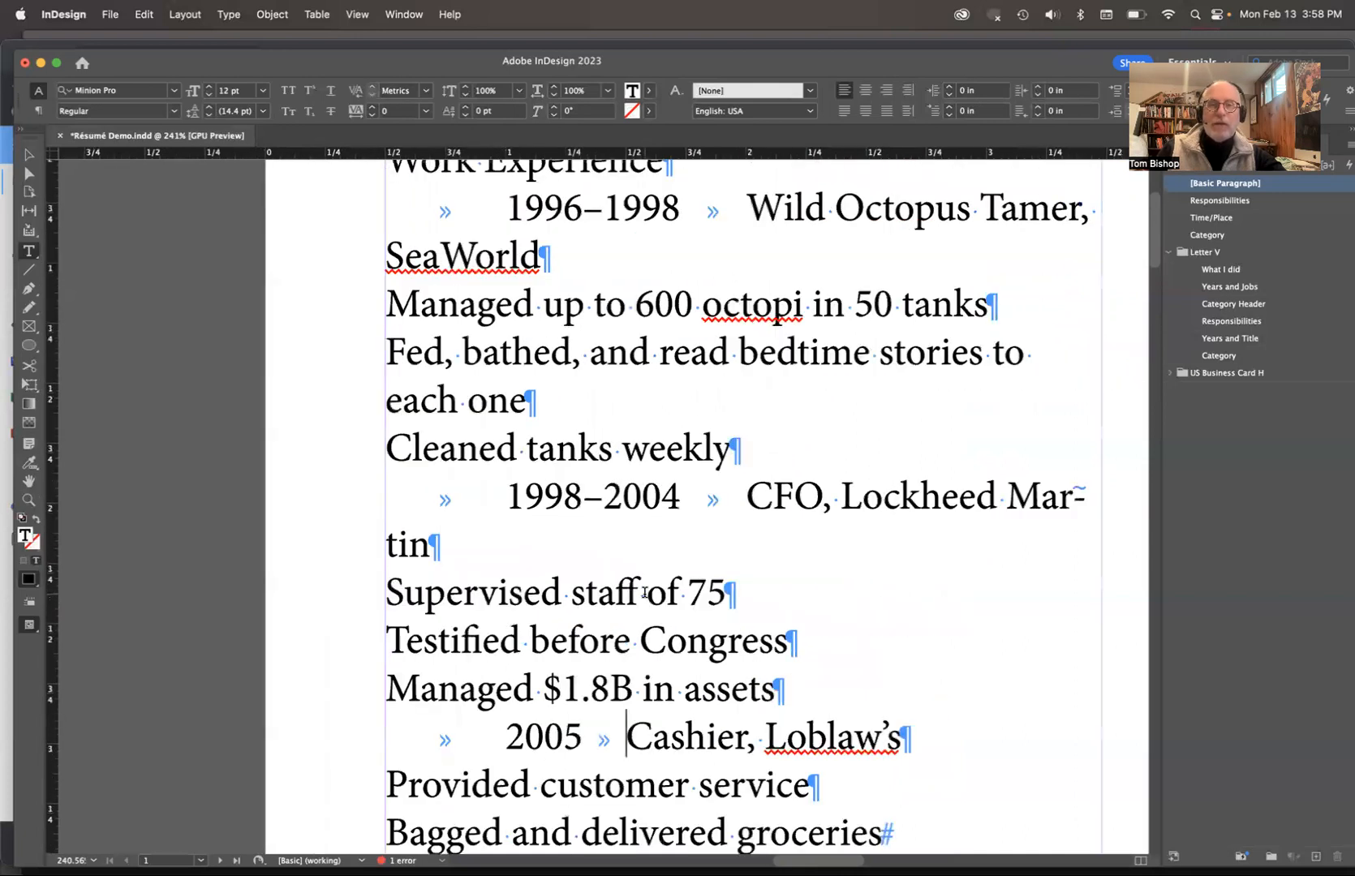
pyautogui.scroll(5, 645, 593)
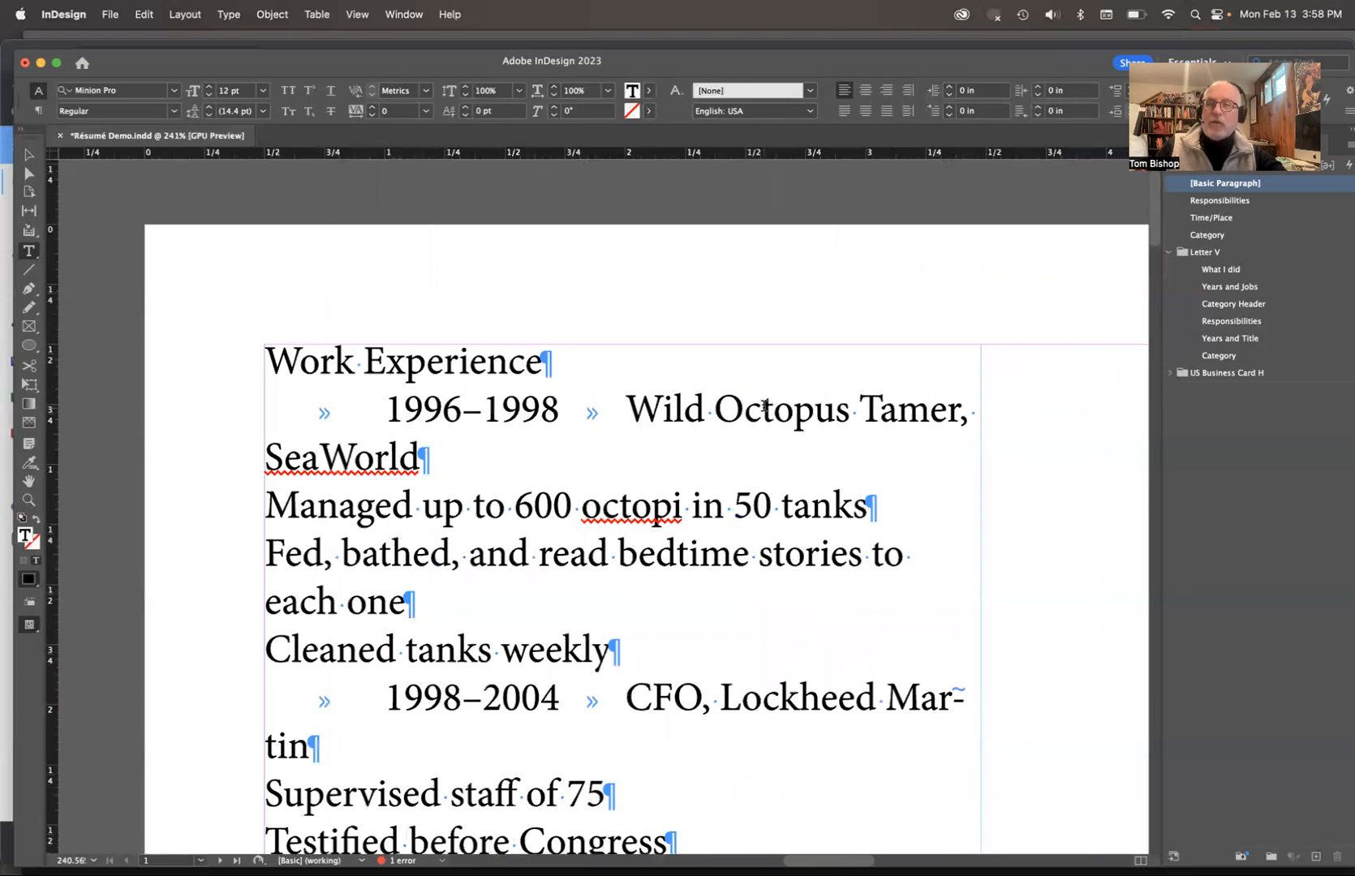
pyautogui.click(763, 406)
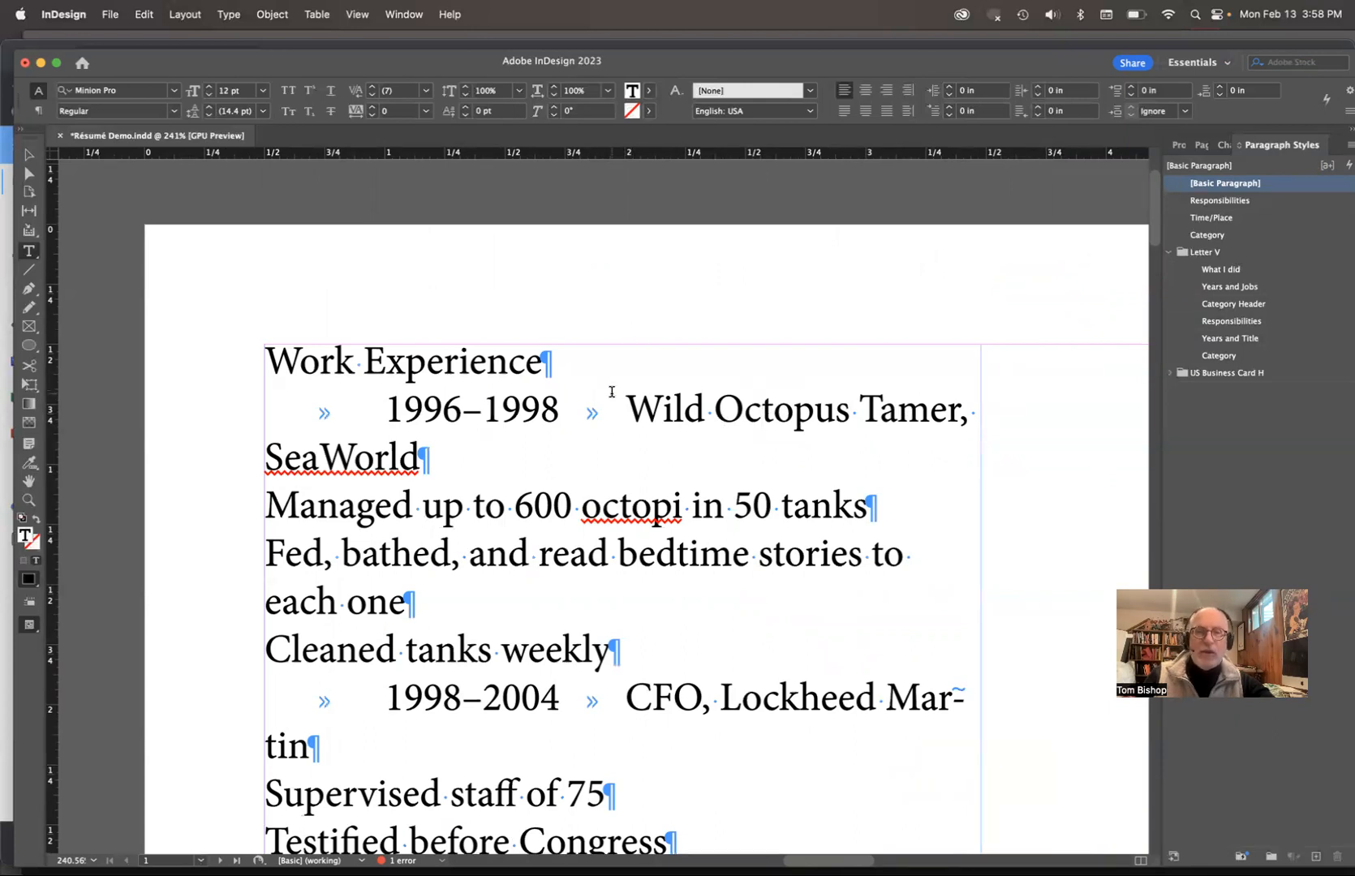
pyautogui.scroll(-2, 528, 441)
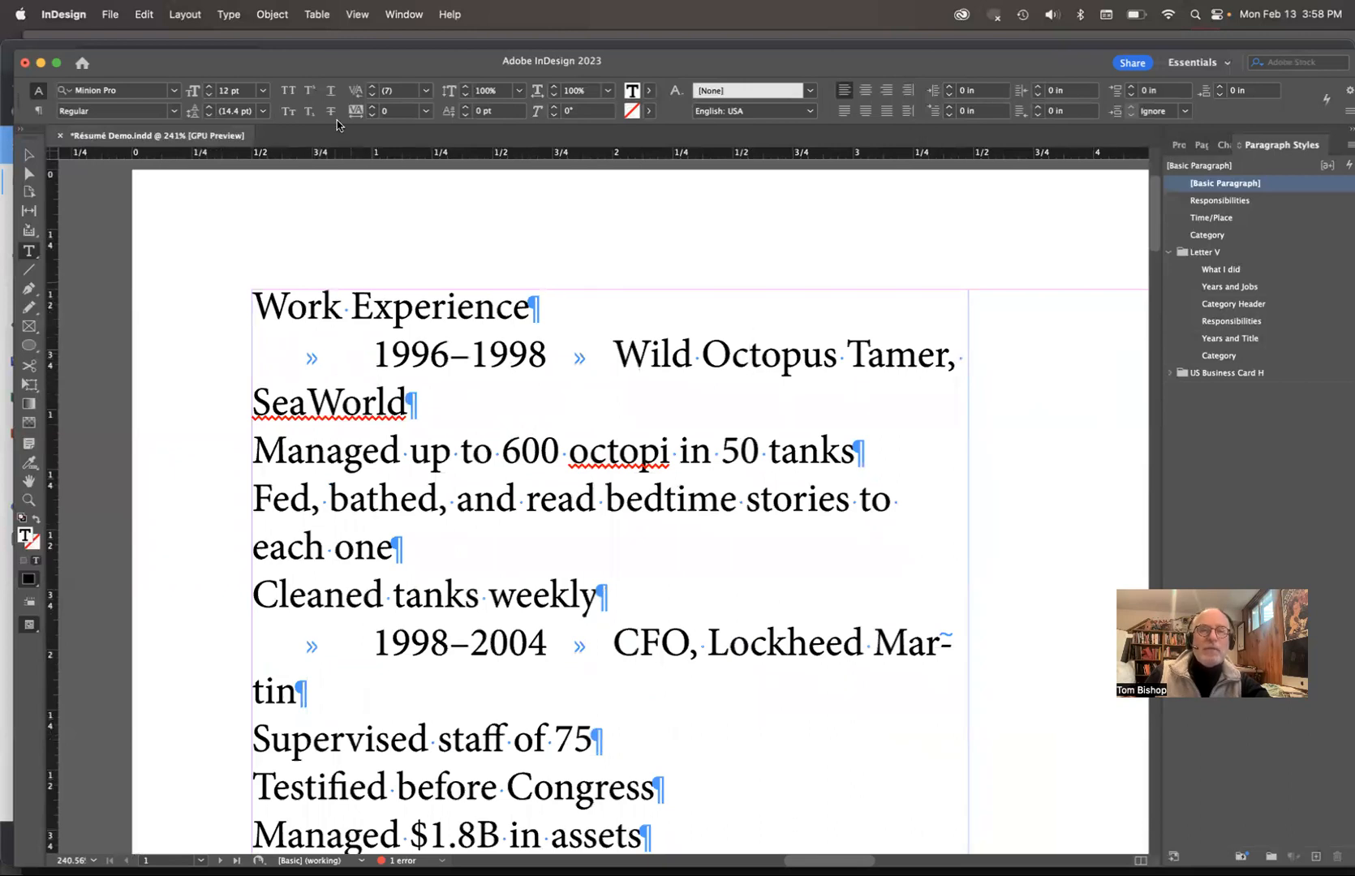
pyautogui.click(228, 13)
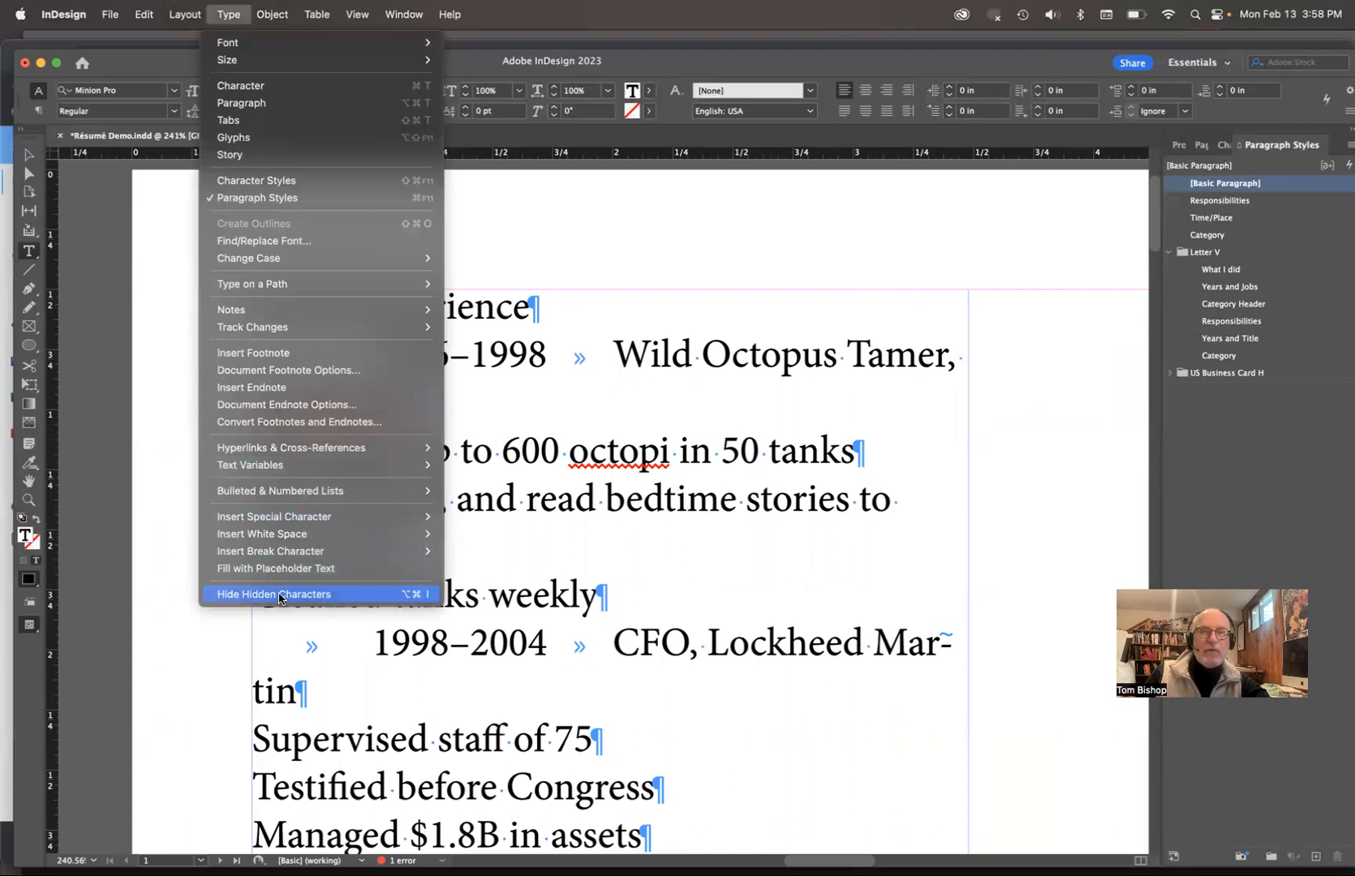
pyautogui.click(163, 472)
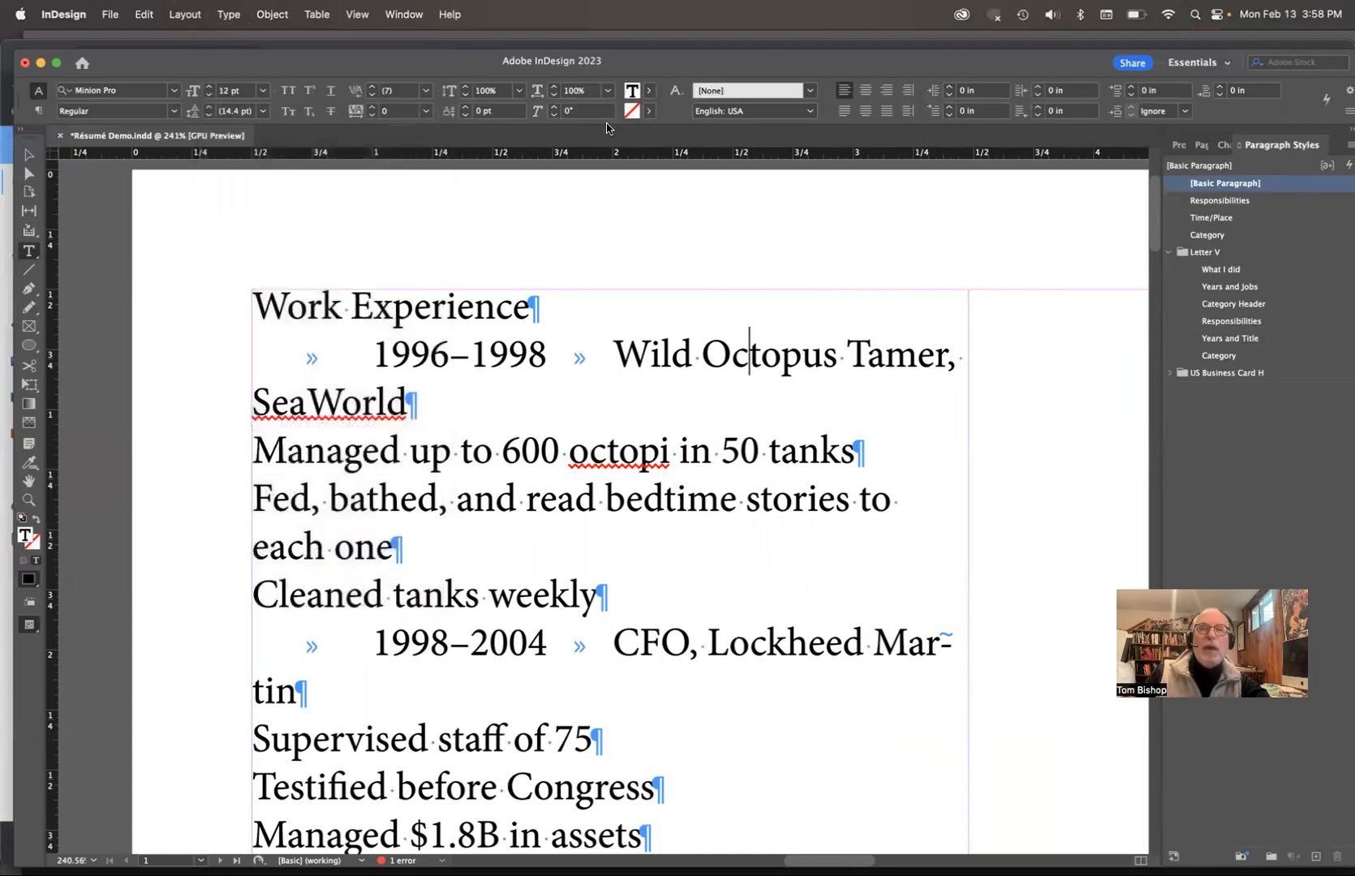
# Step: Deselect the text and switch to Preview mode to view the page without guides and hidden characters
pyautogui.click(406, 15)
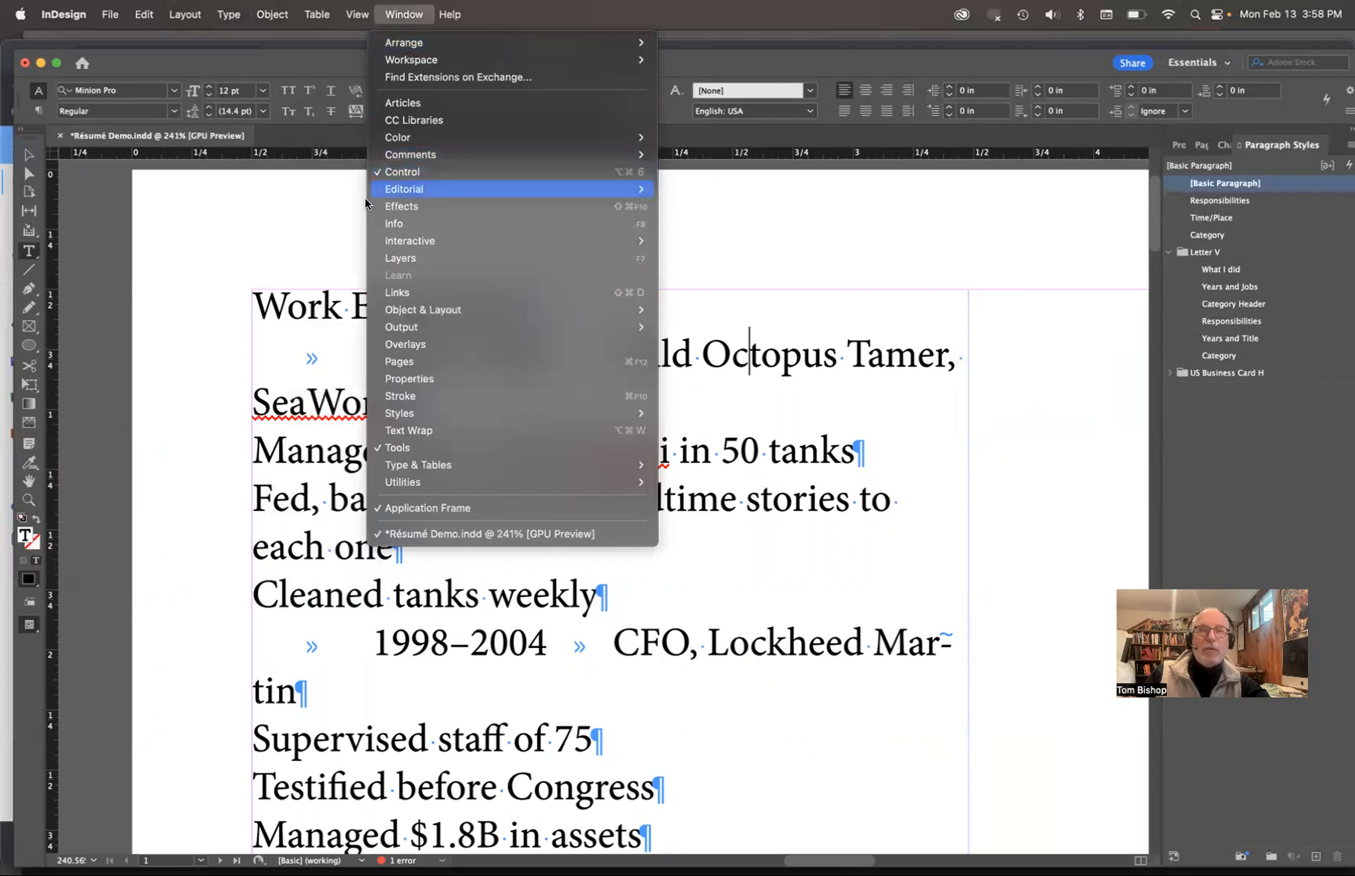
pyautogui.click(206, 290)
pyautogui.click(212, 297)
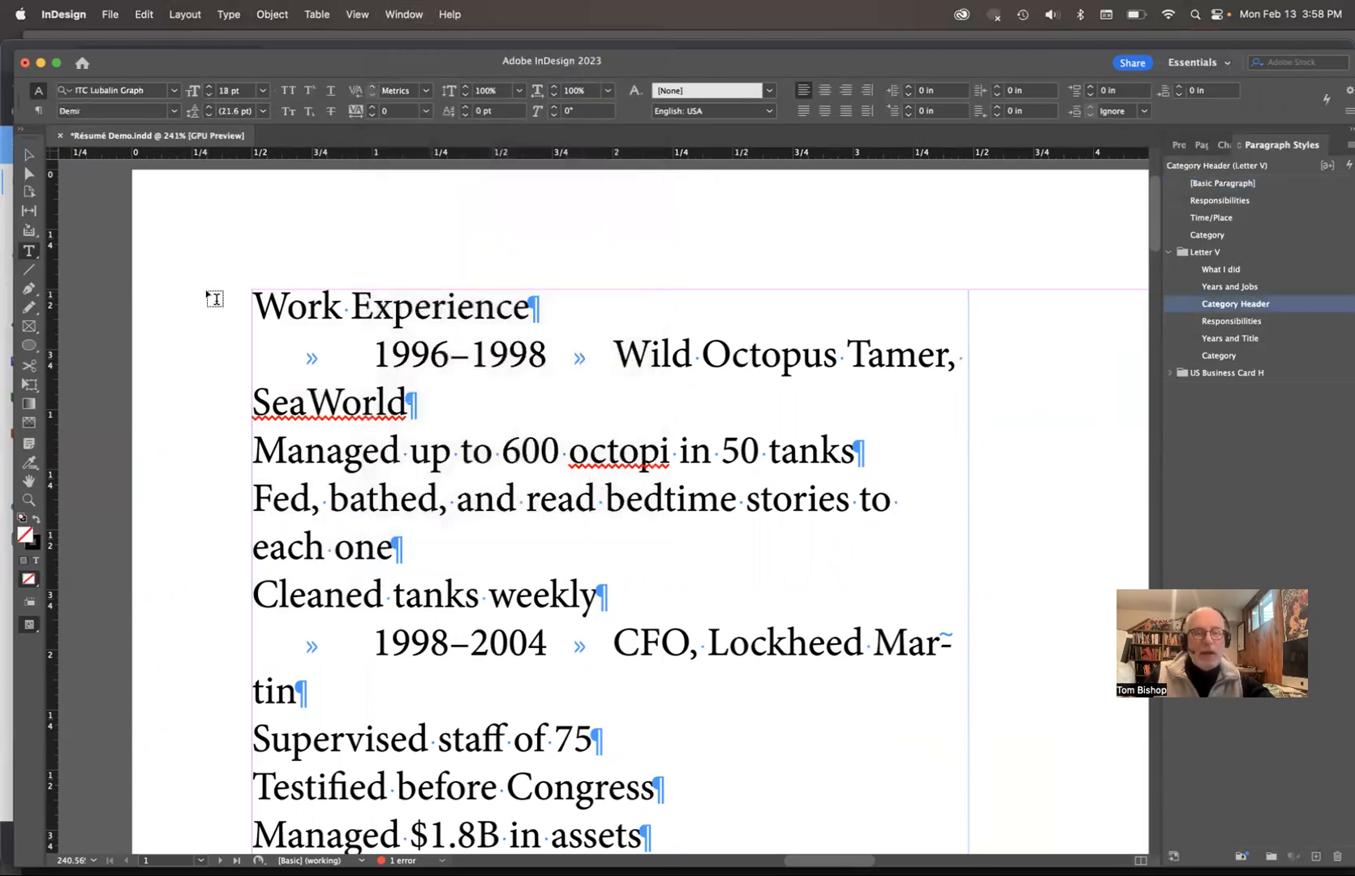
pyautogui.press('w')
pyautogui.press('w')
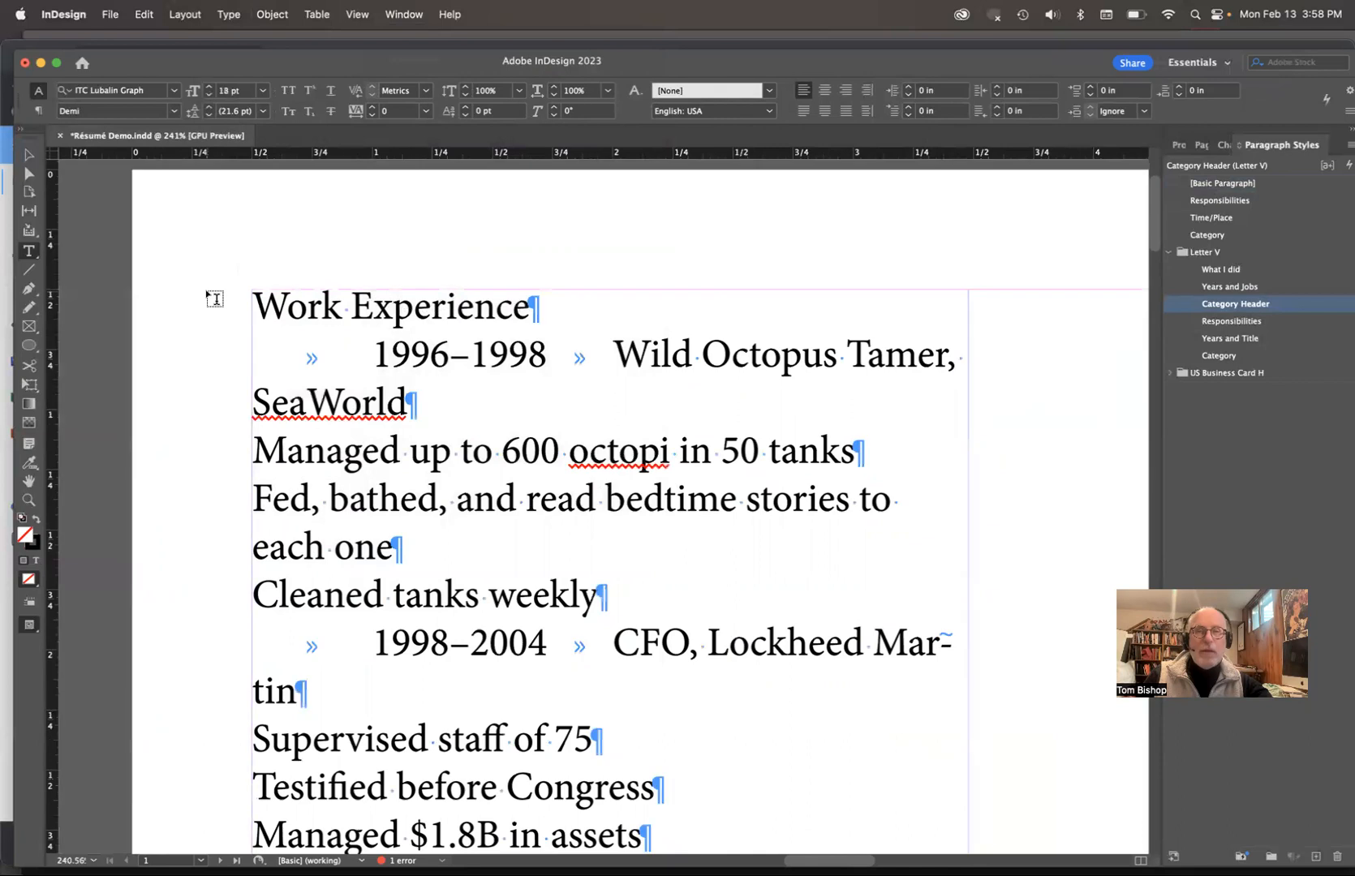
pyautogui.press('w')
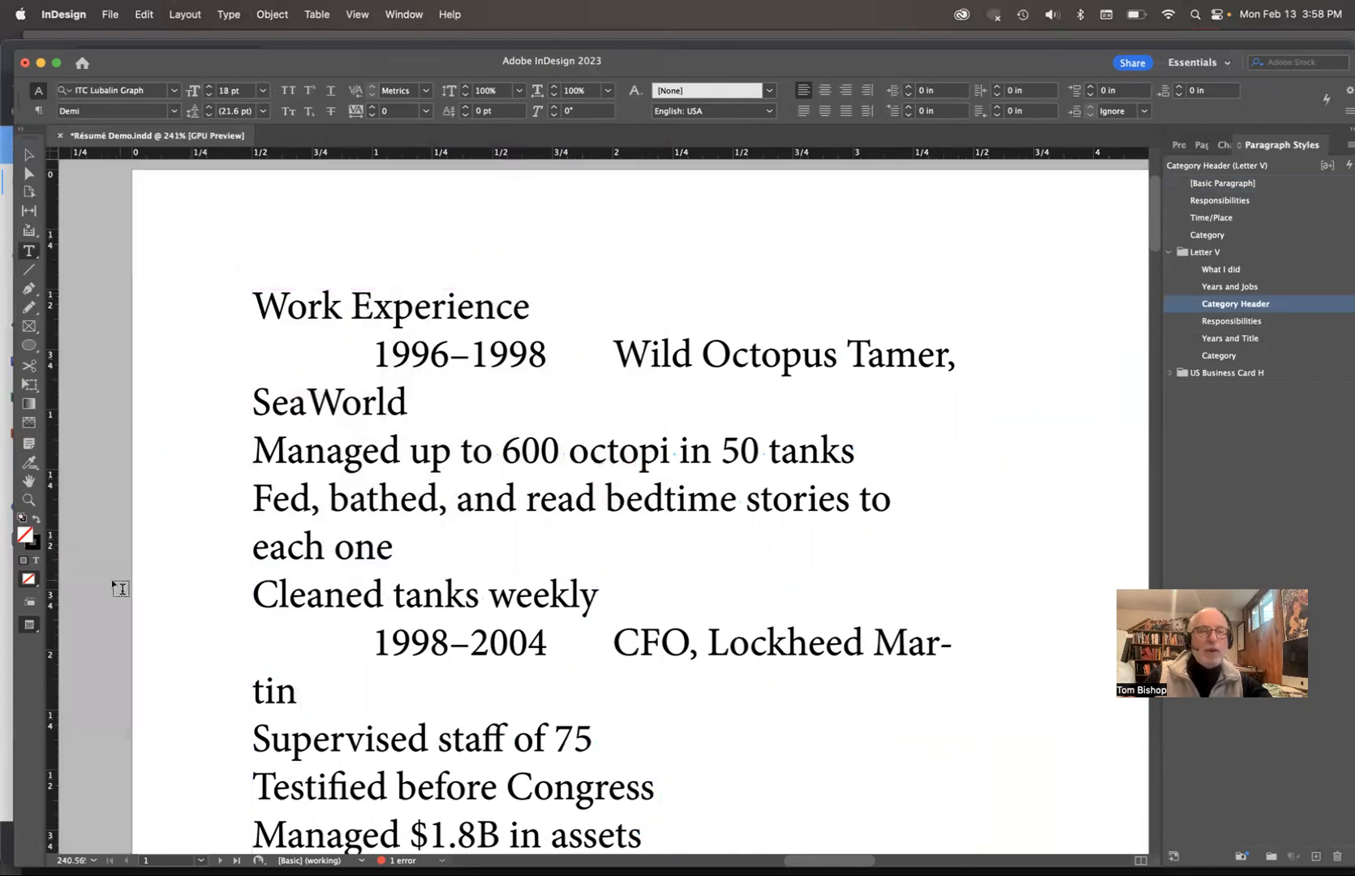
# Step: Check the available screen modes and toggle between Preview and Normal, finishing in Normal mode
pyautogui.click(30, 629)
pyautogui.click(30, 629)
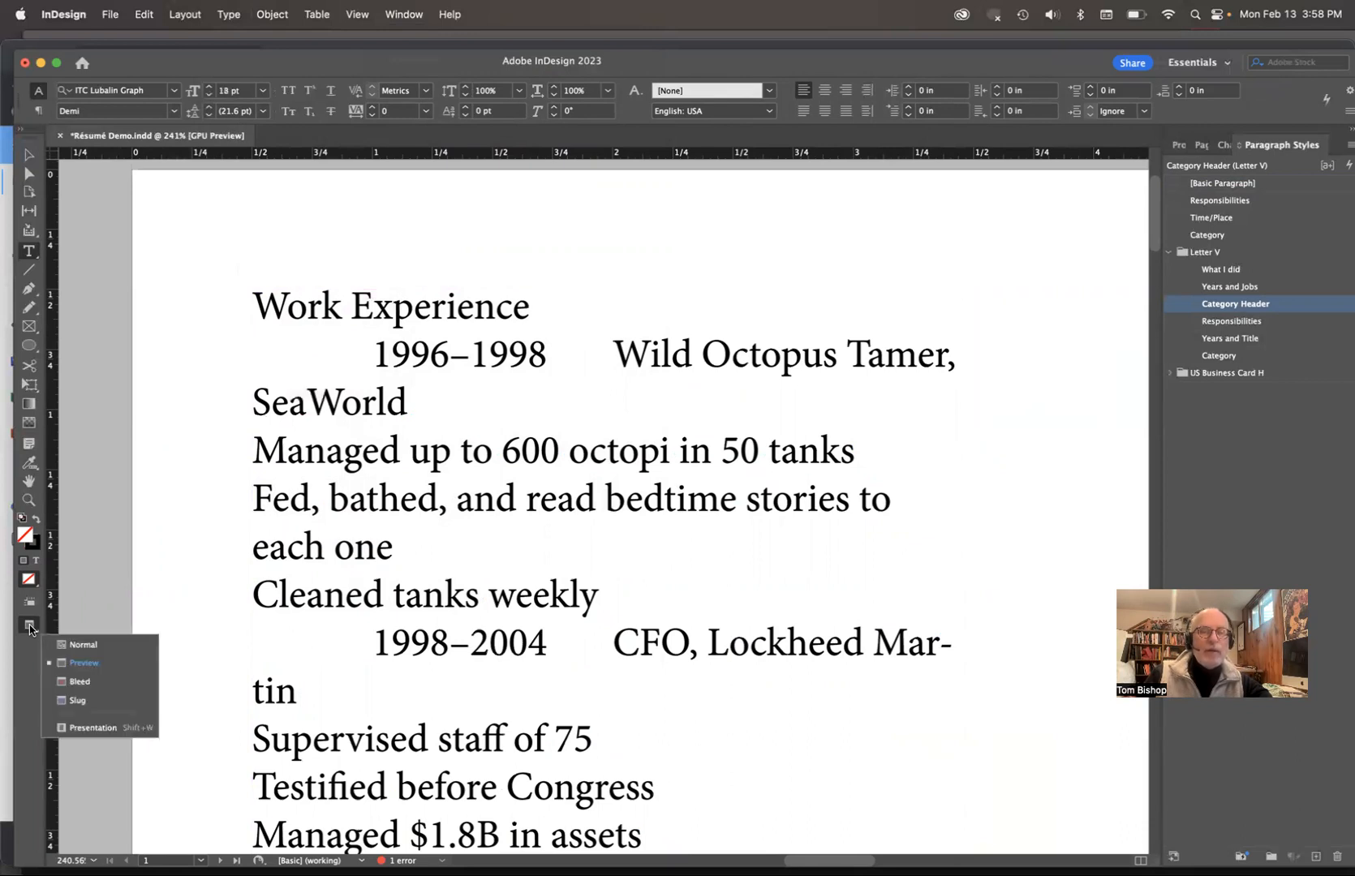
pyautogui.click(145, 593)
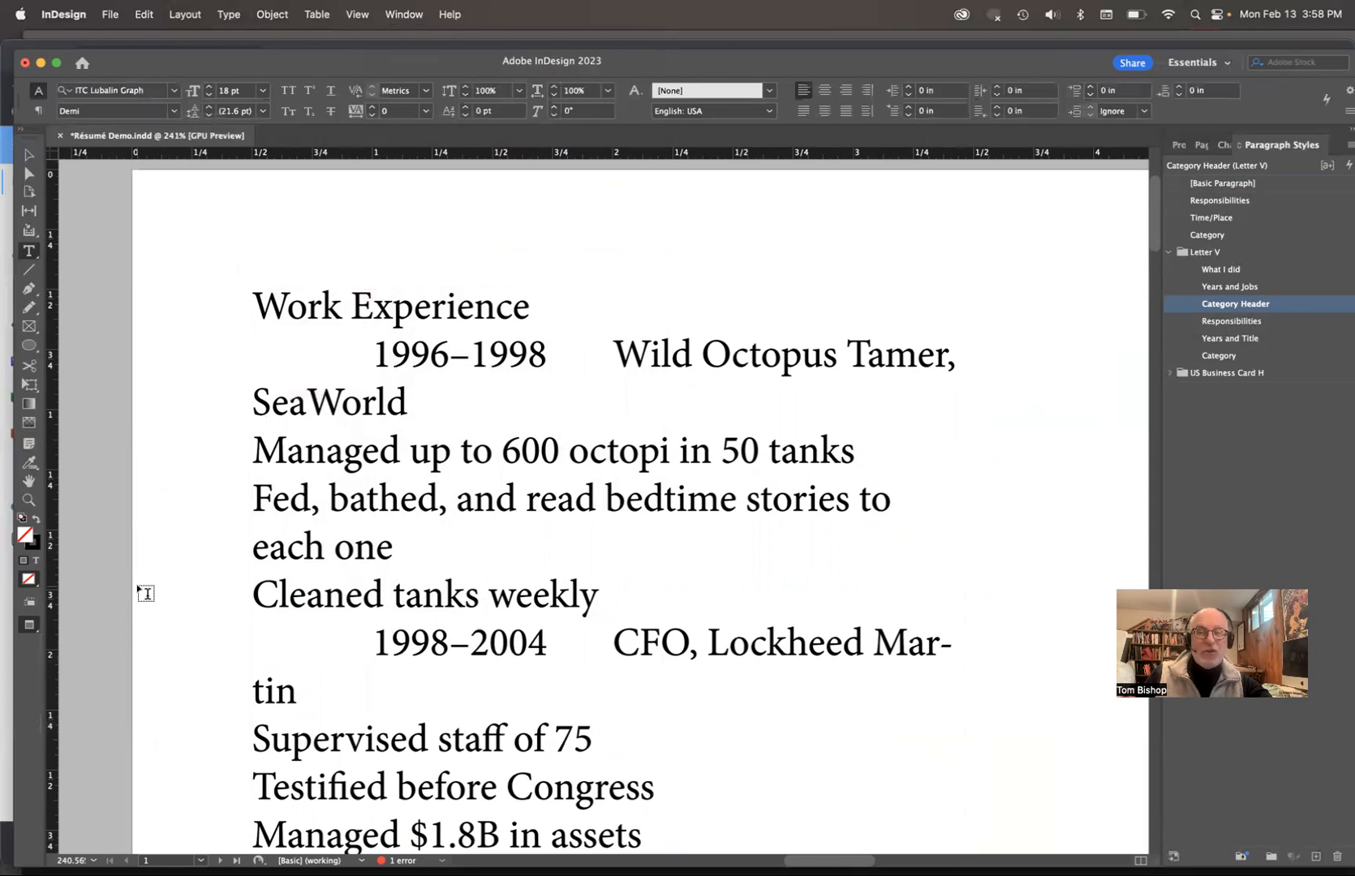
pyautogui.press('w')
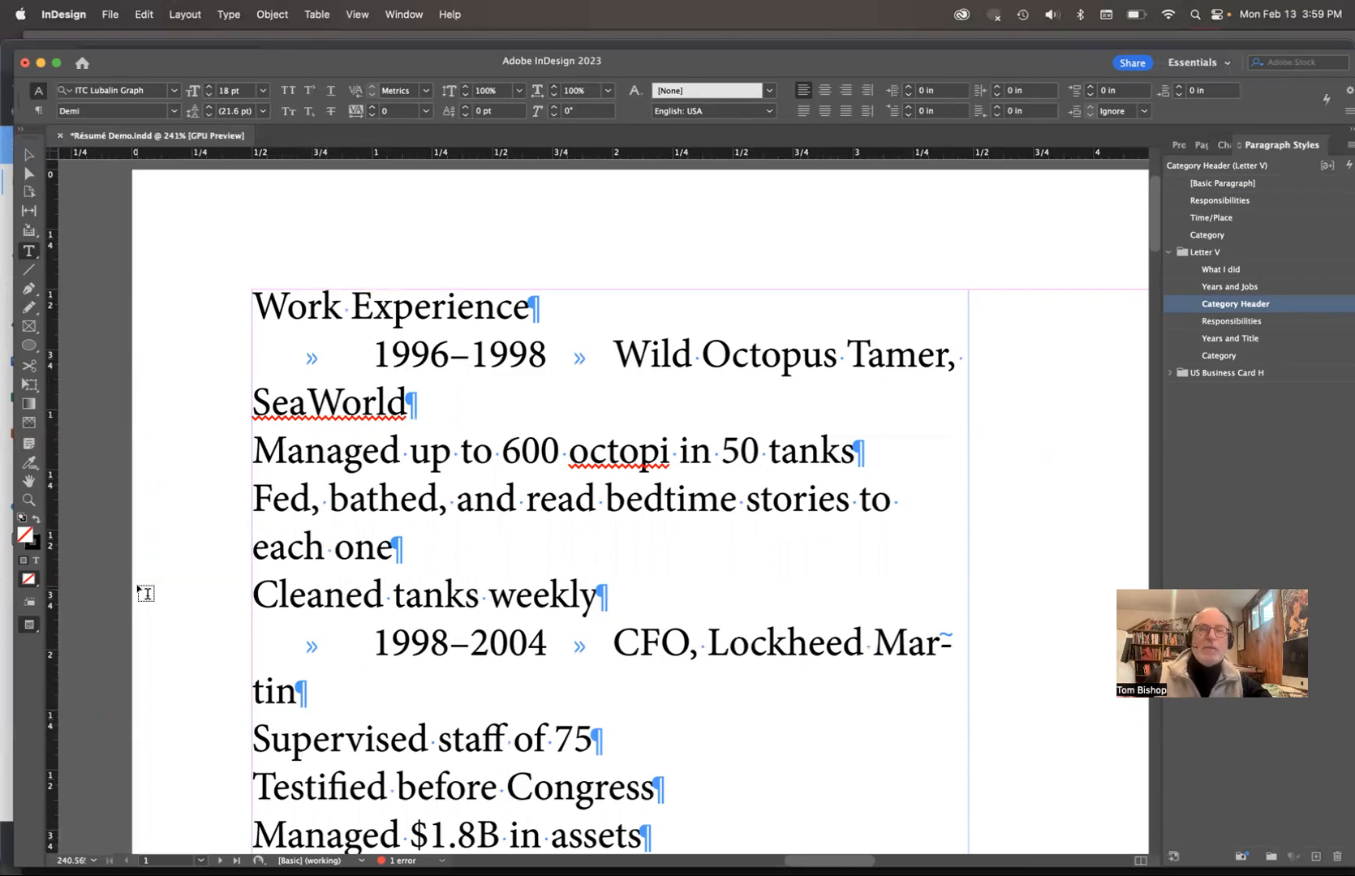
pyautogui.press('w')
pyautogui.press('w')
pyautogui.press('w')
pyautogui.press('w')
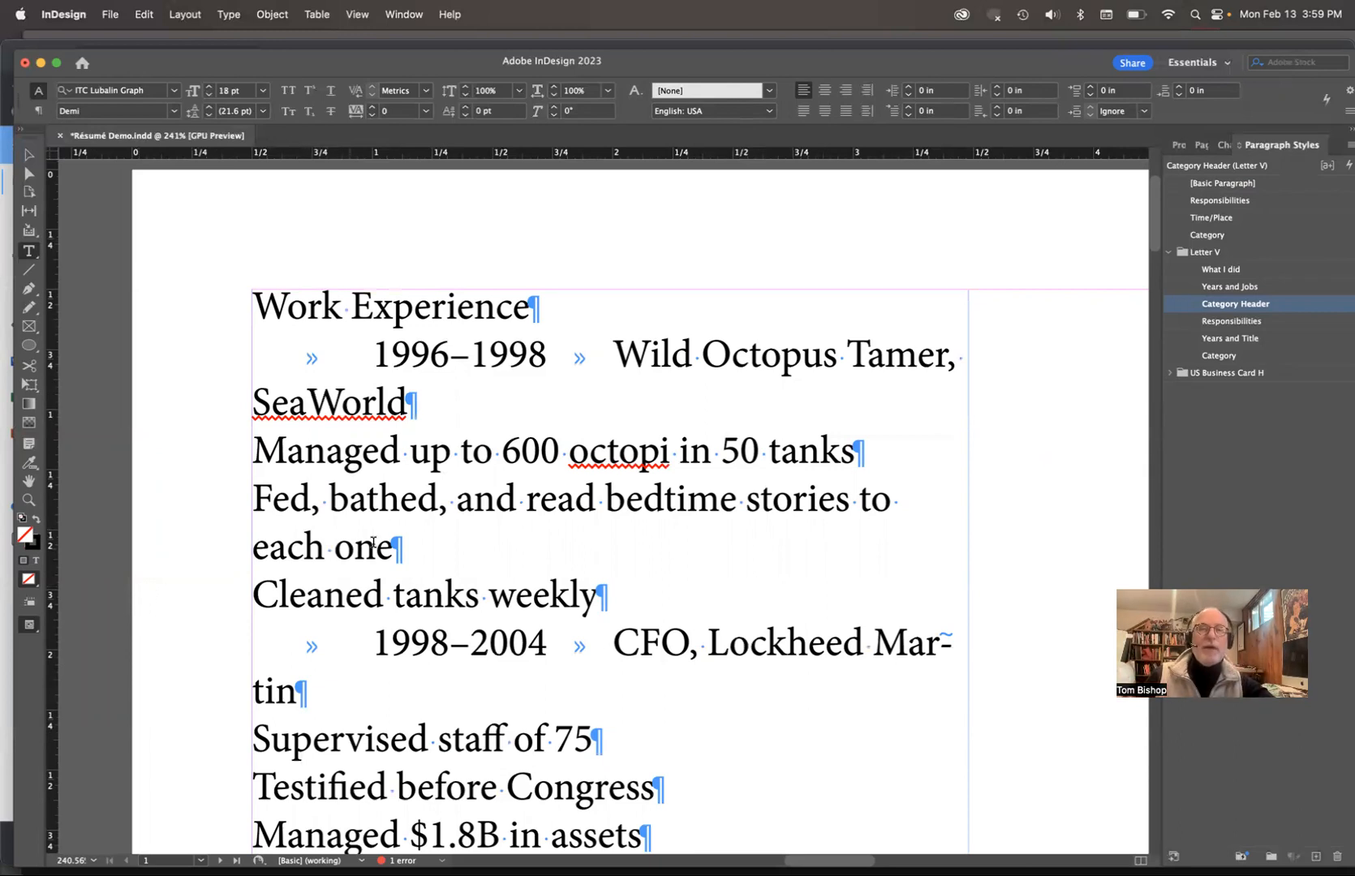
# Step: Select text in the 1996–1998 job line and start a new paragraph style named "Years and Places"
pyautogui.click(379, 354)
pyautogui.moveTo(380, 354); pyautogui.dragTo(364, 403)
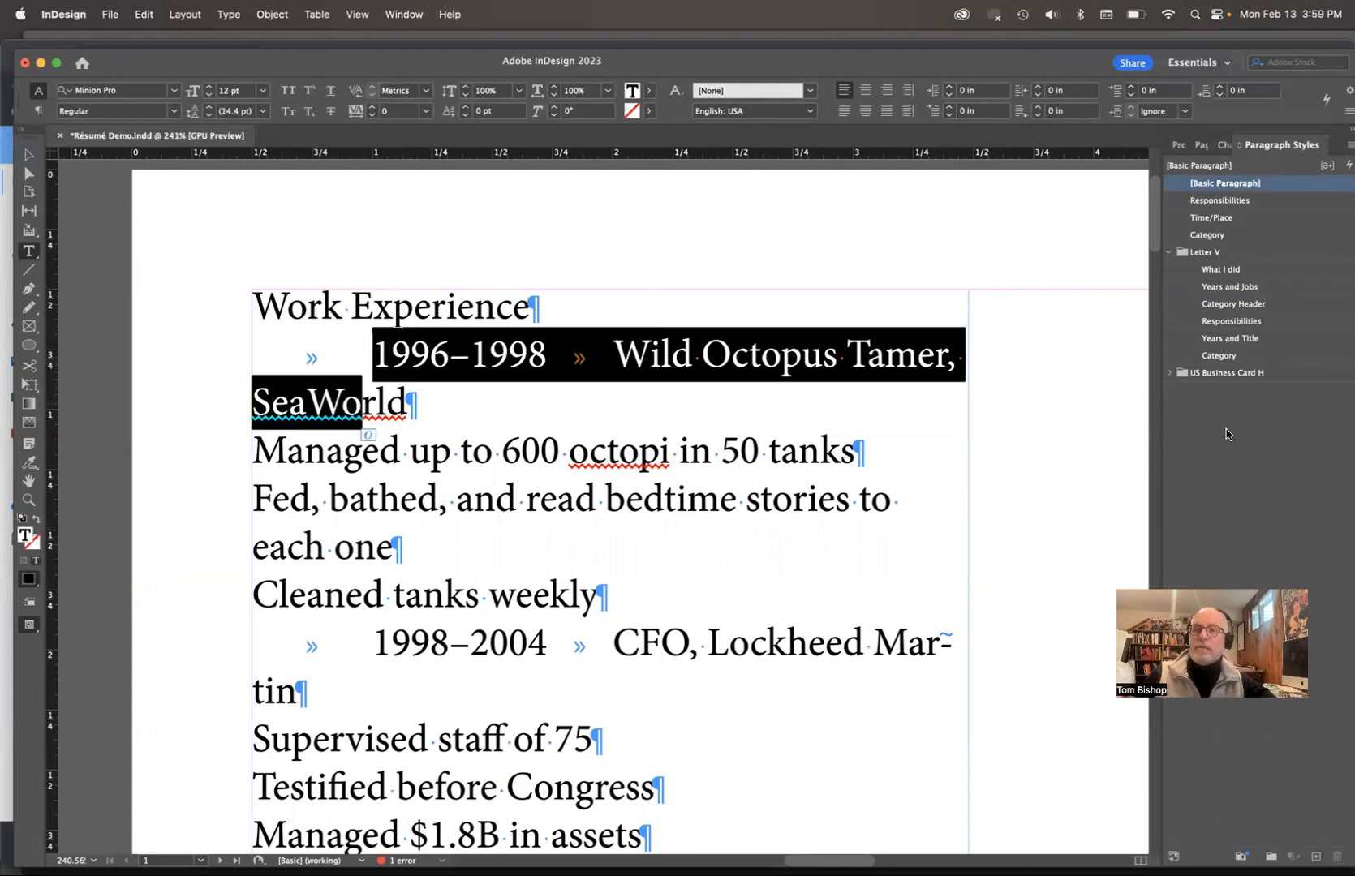
pyautogui.click(1348, 145)
pyautogui.click(1215, 154)
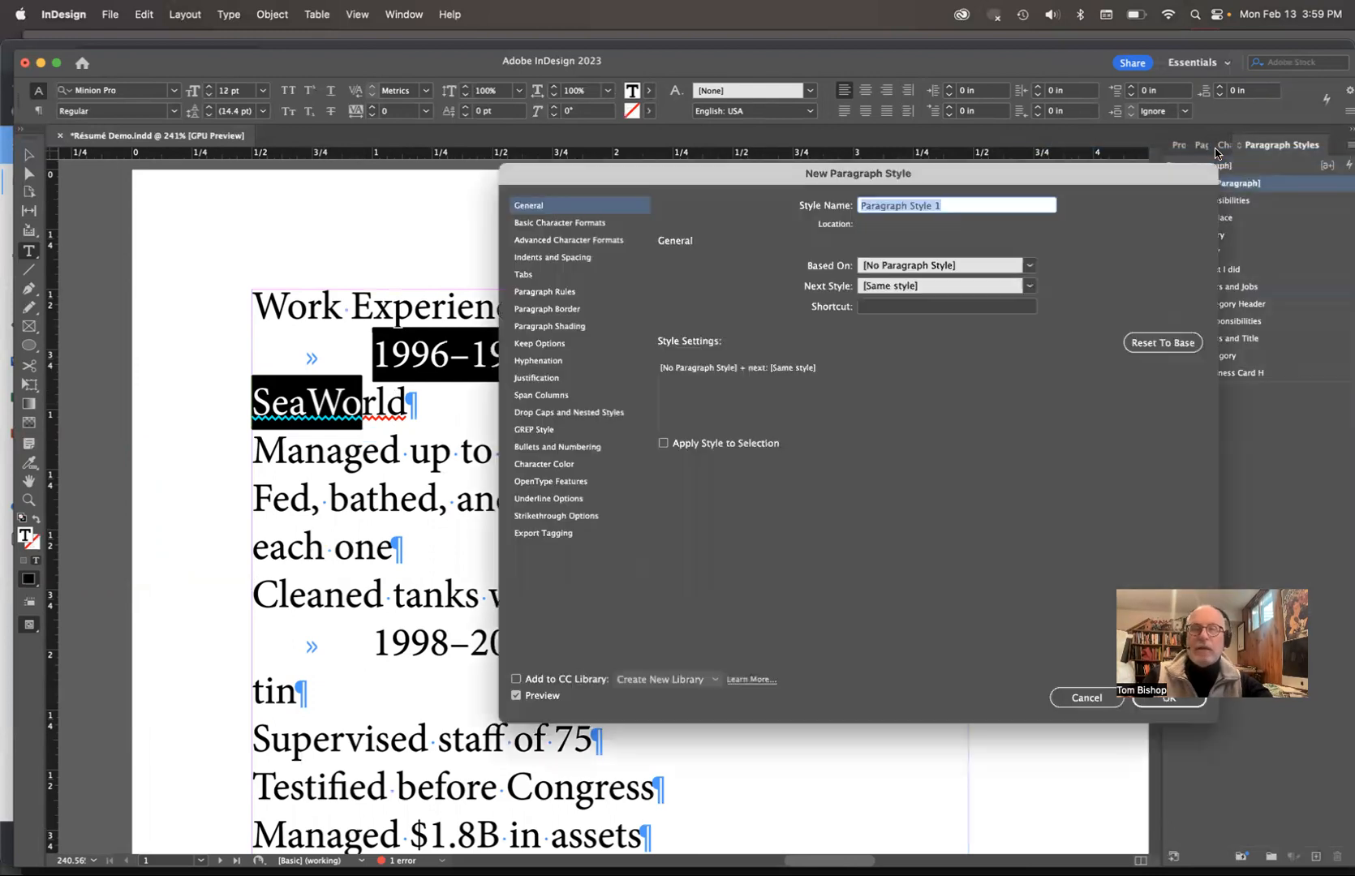
pyautogui.write('Years and Places')
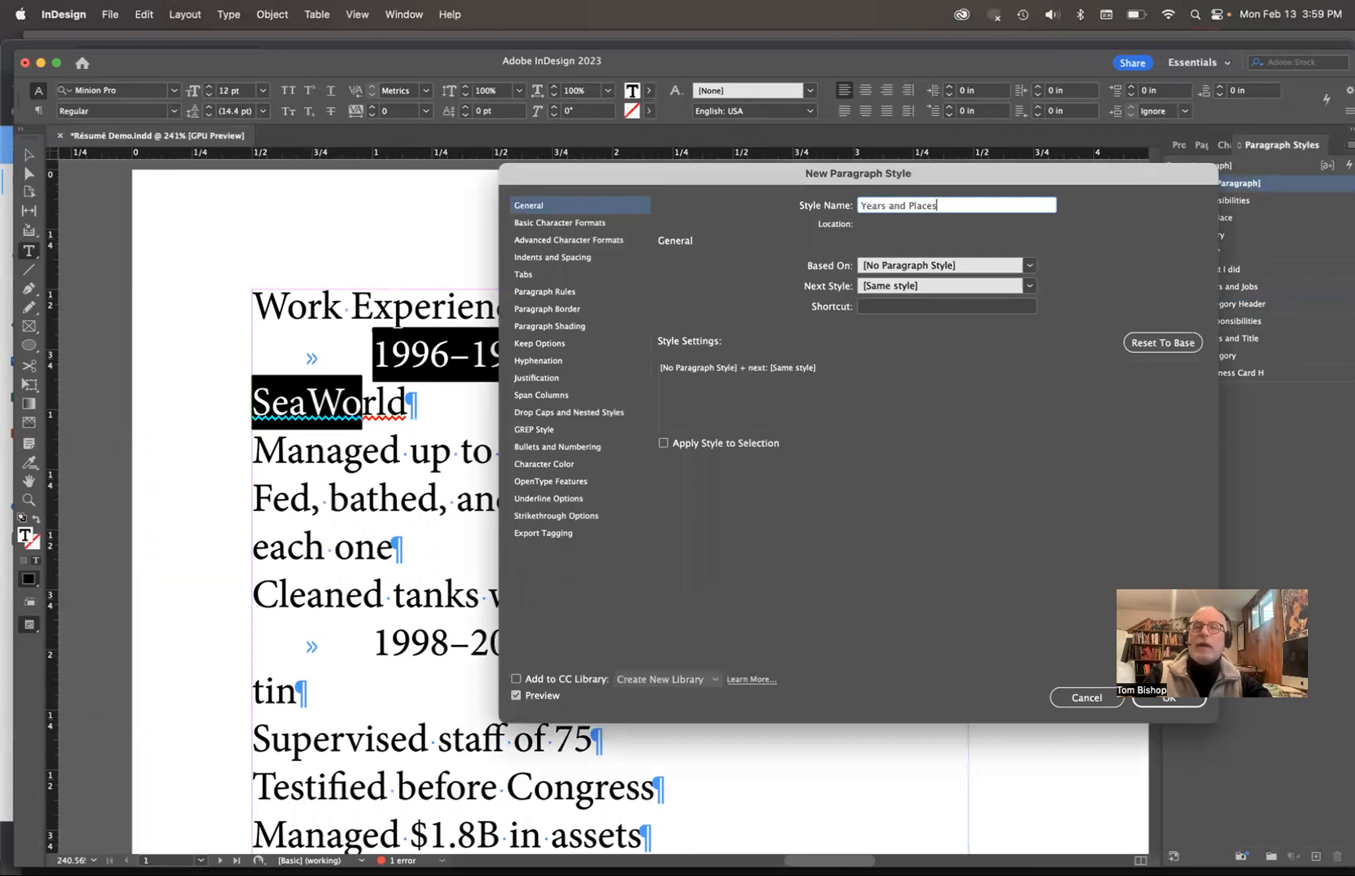
# Step: Set the font family of the Years and Places paragraph style to Avenir Next Condensed
pyautogui.click(590, 228)
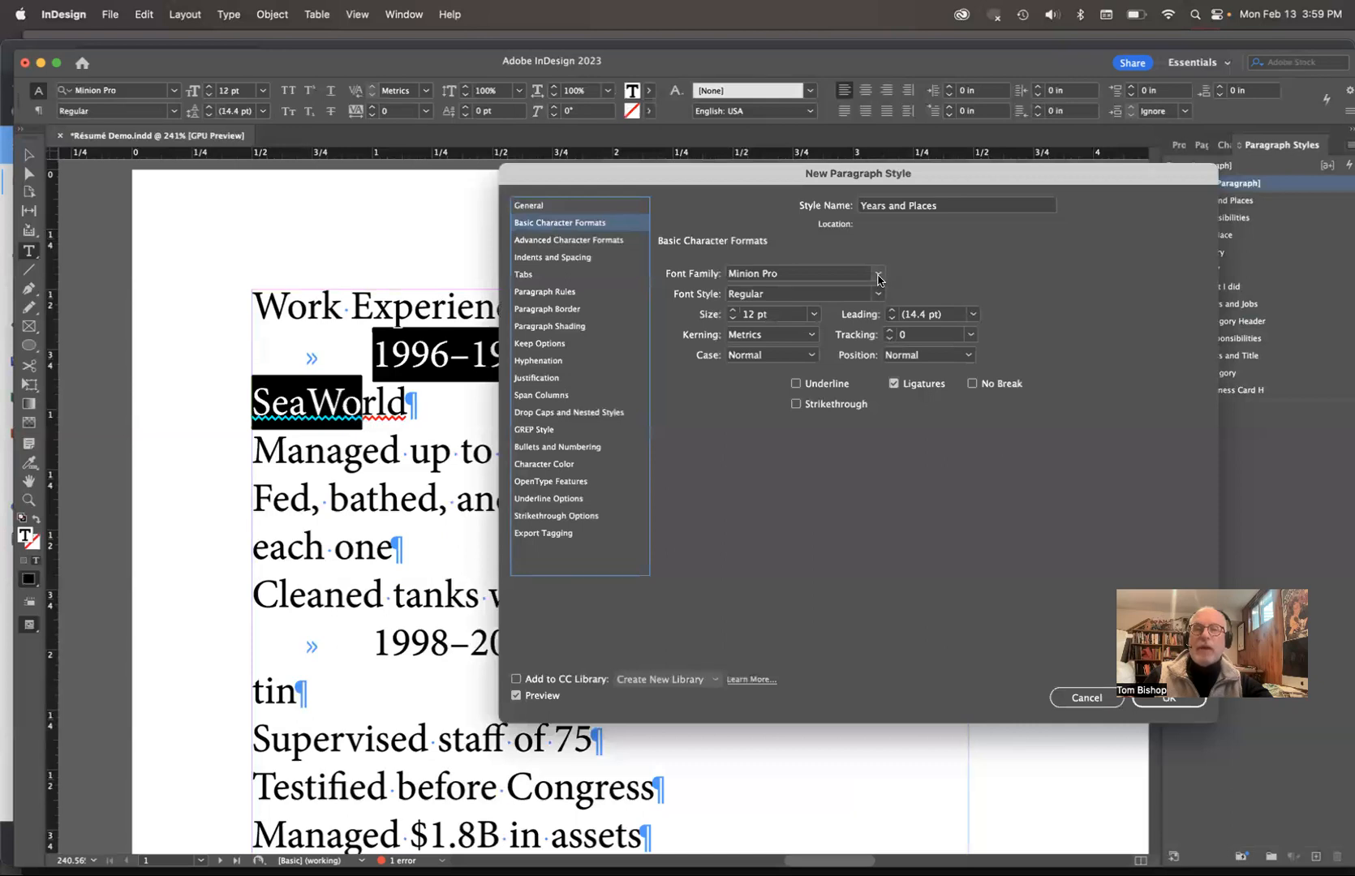
pyautogui.click(877, 276)
pyautogui.scroll(10, 840, 342)
pyautogui.scroll(5, 840, 341)
pyautogui.click(820, 295)
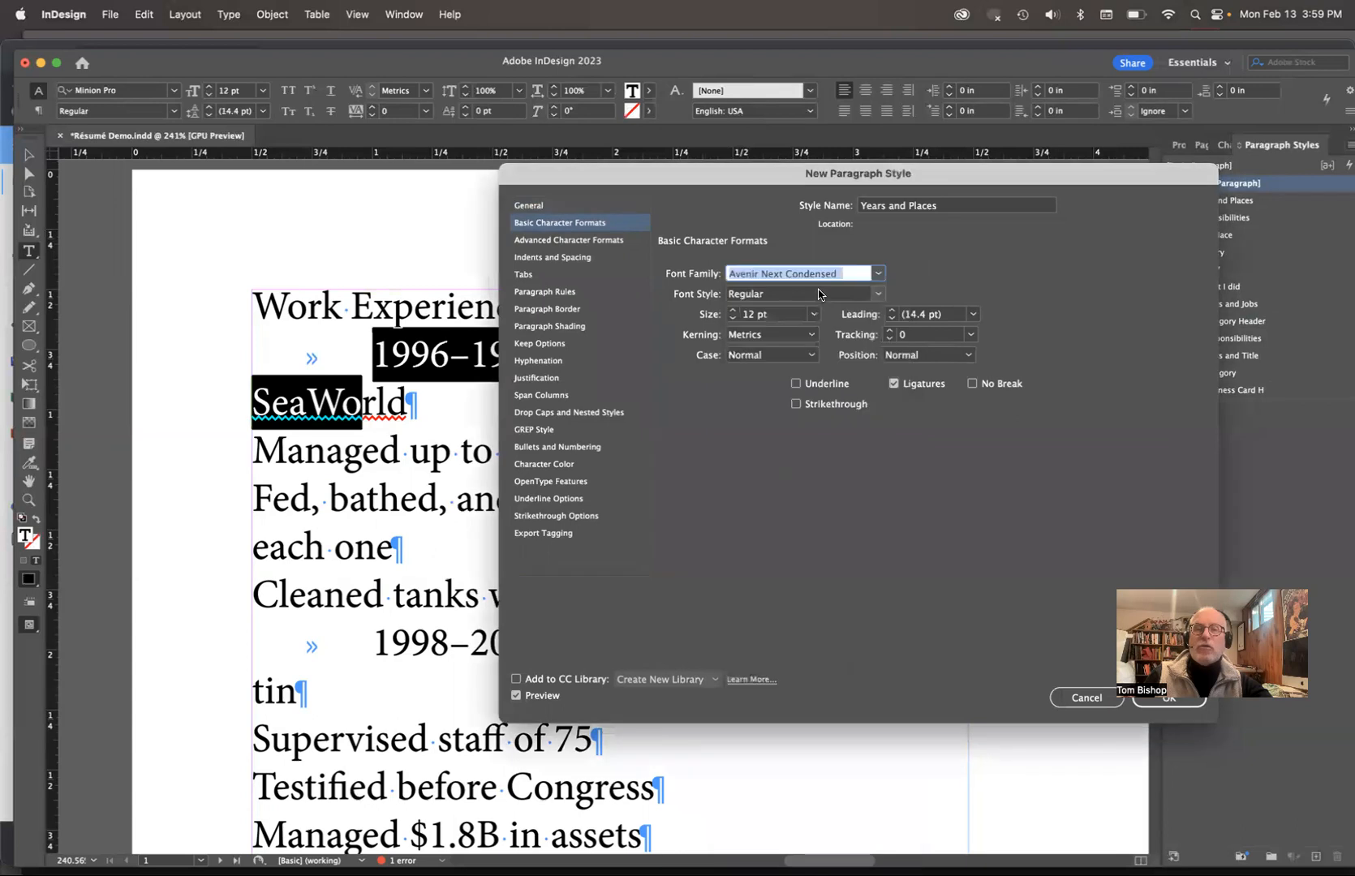
# Step: Set the Years and Places style's size to 14 pt with Auto leading and save the style
pyautogui.click(813, 315)
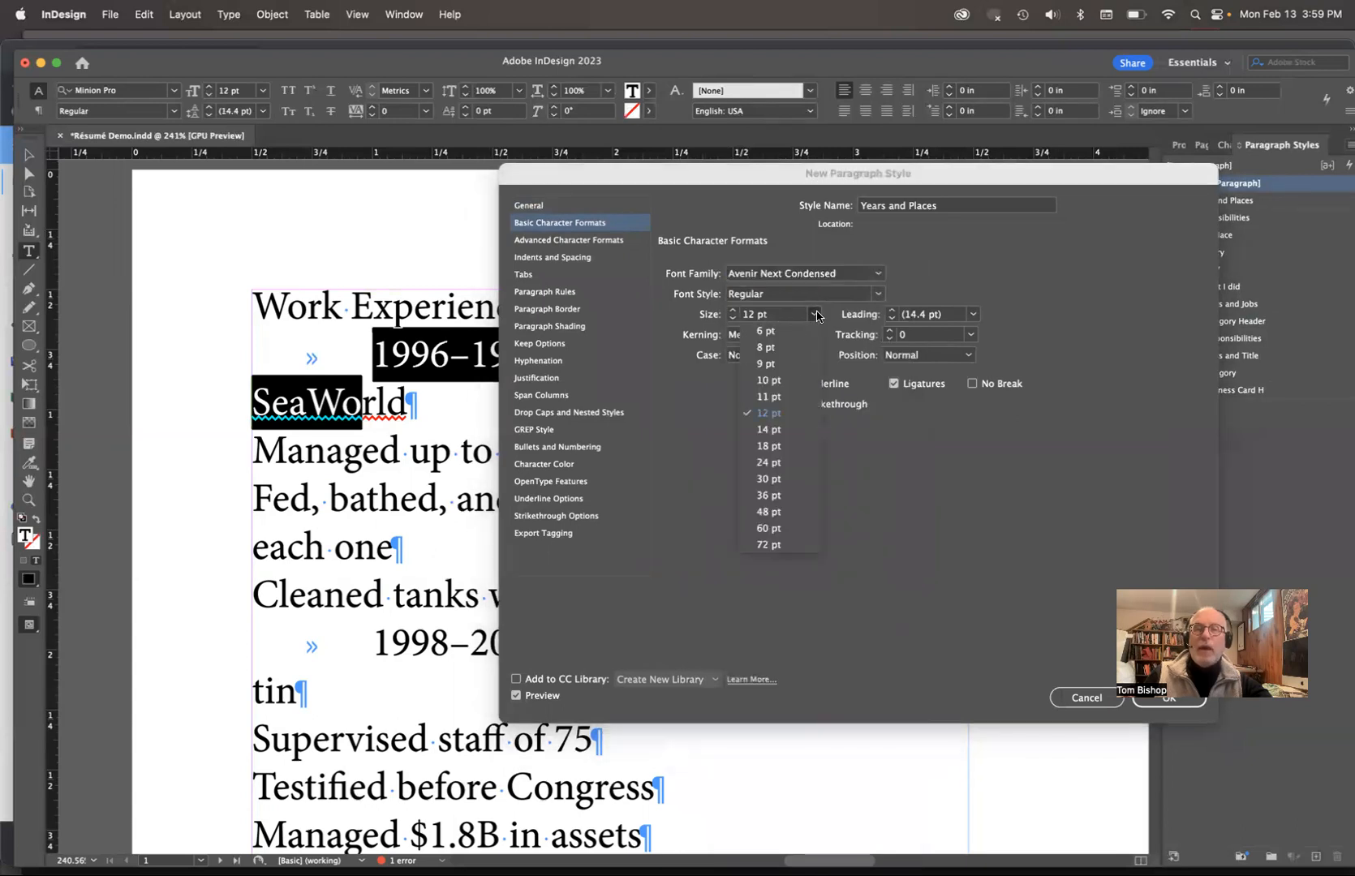
pyautogui.click(779, 435)
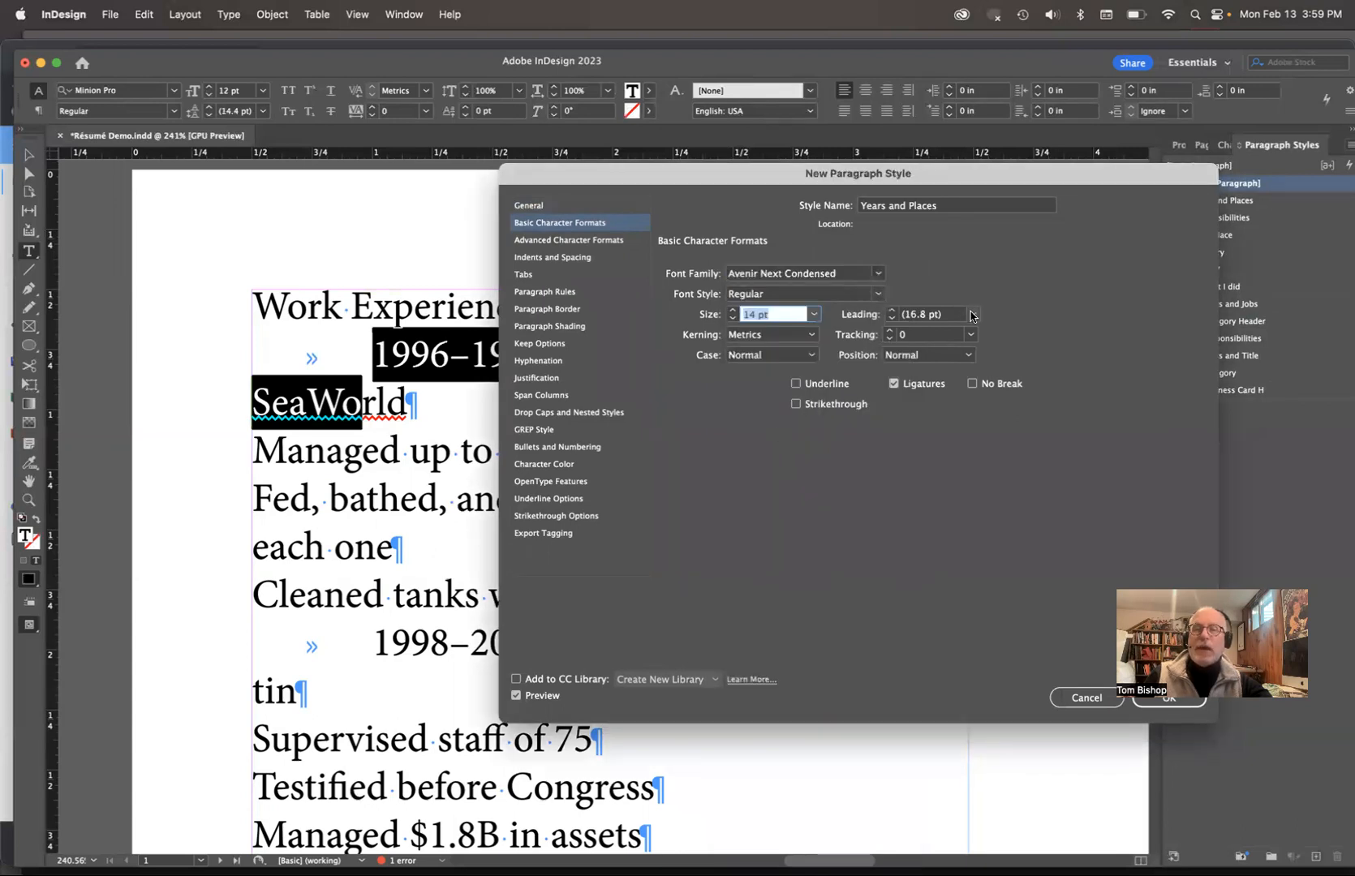
pyautogui.click(974, 314)
pyautogui.click(929, 315)
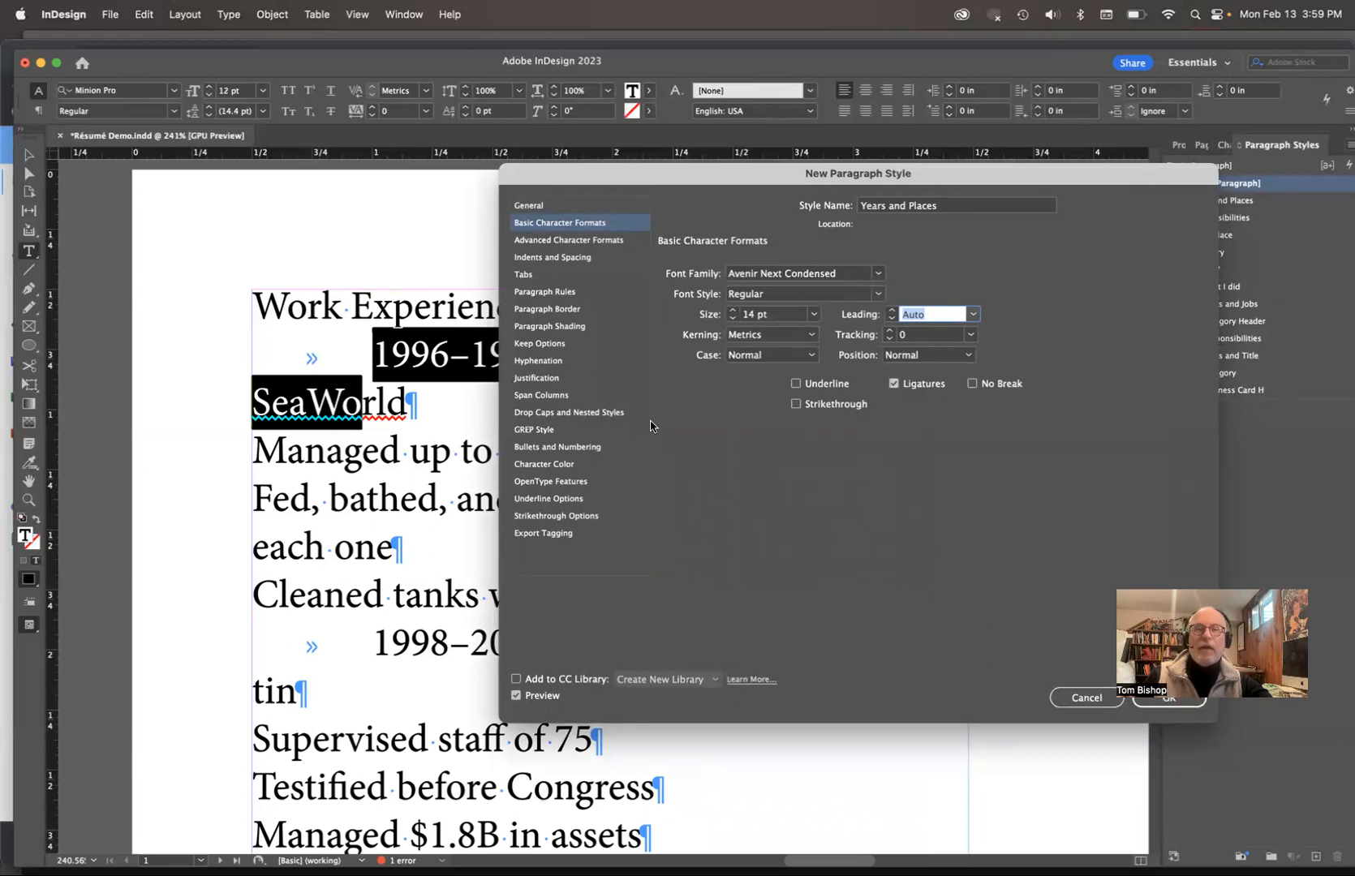
pyautogui.click(1150, 703)
pyautogui.click(1163, 702)
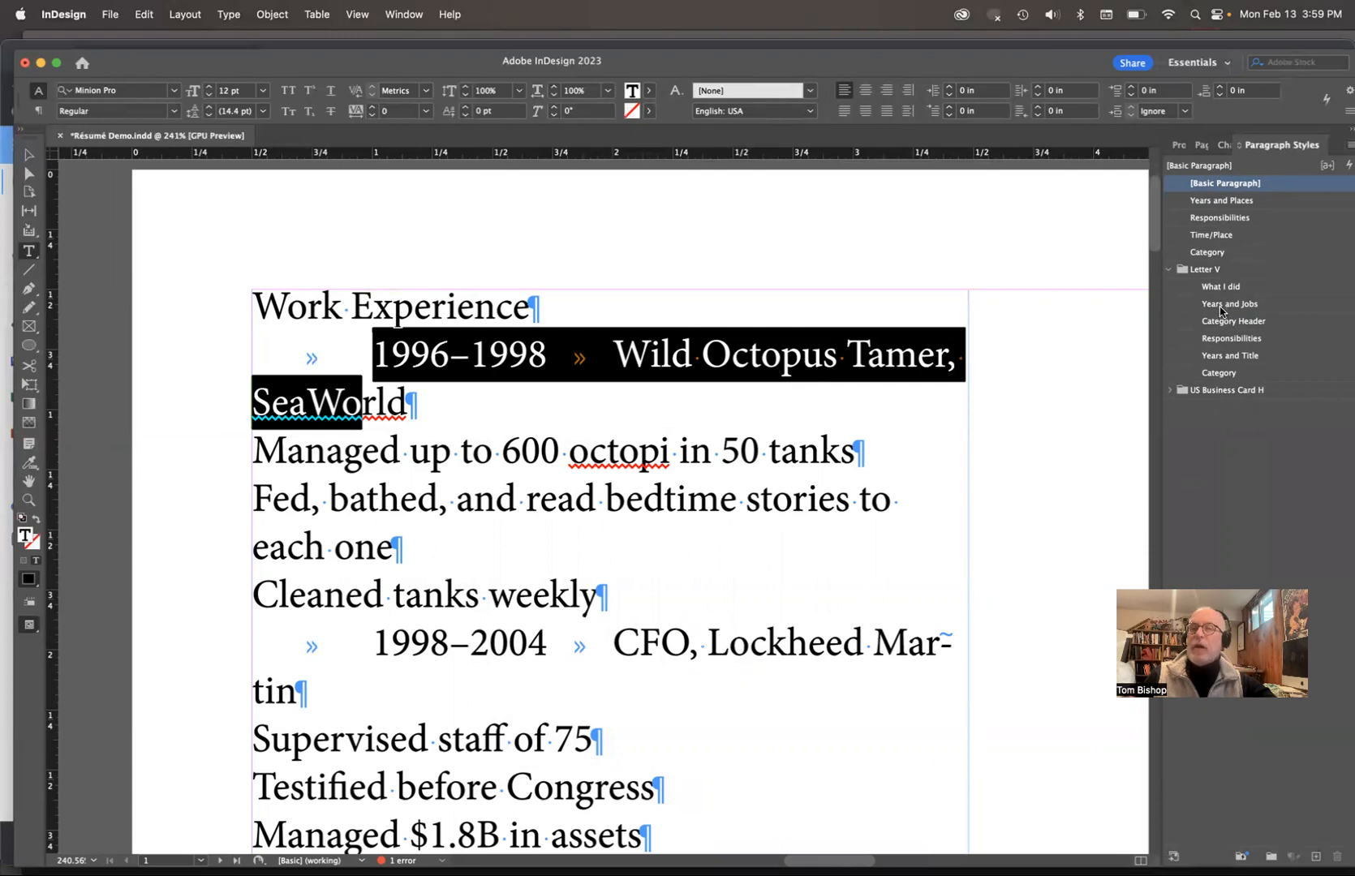
# Step: Apply the Years and Places style to the 1996–1998, 1998–2004 and 2005 job lines
pyautogui.click(1211, 202)
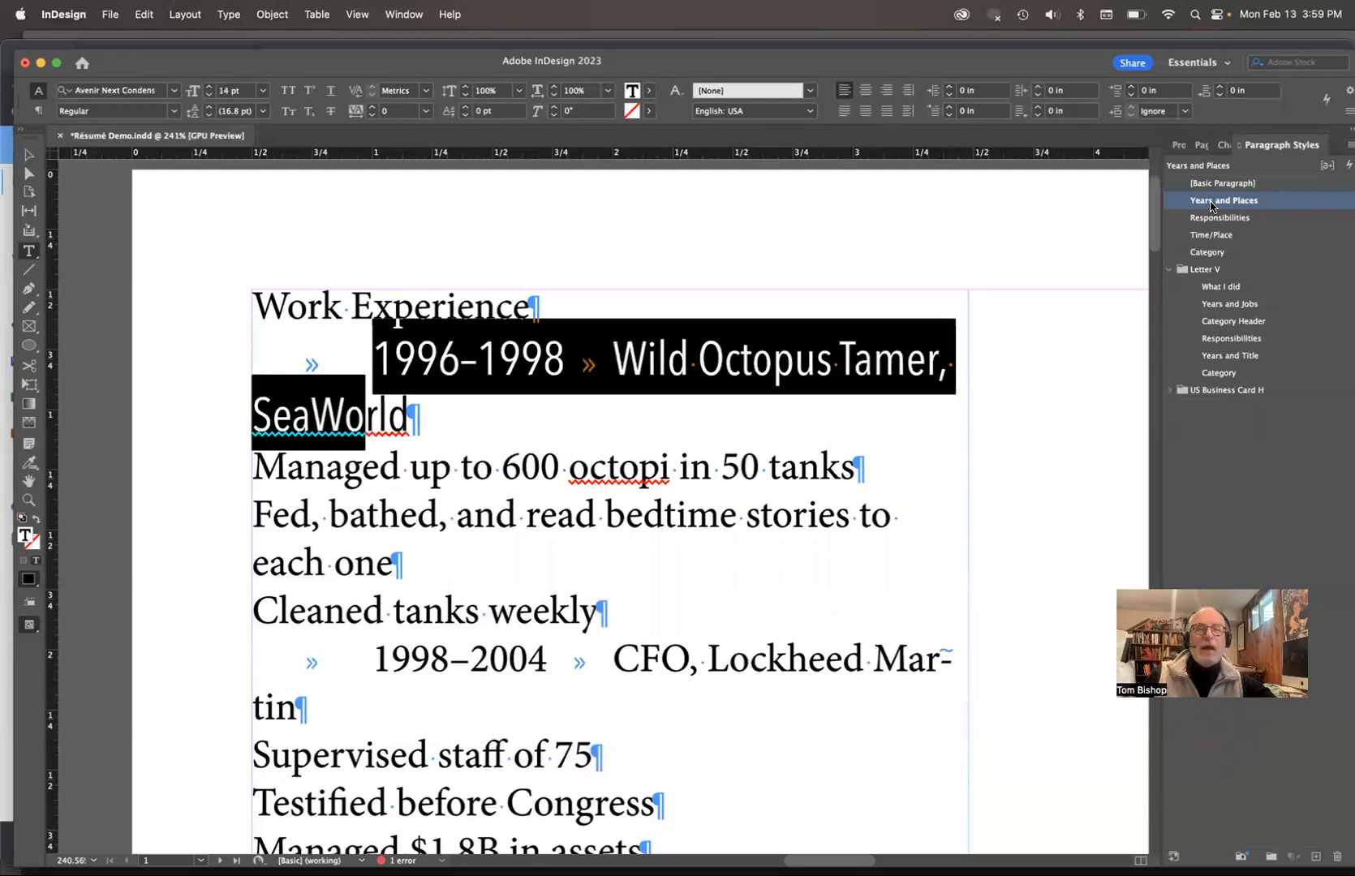
pyautogui.click(730, 657)
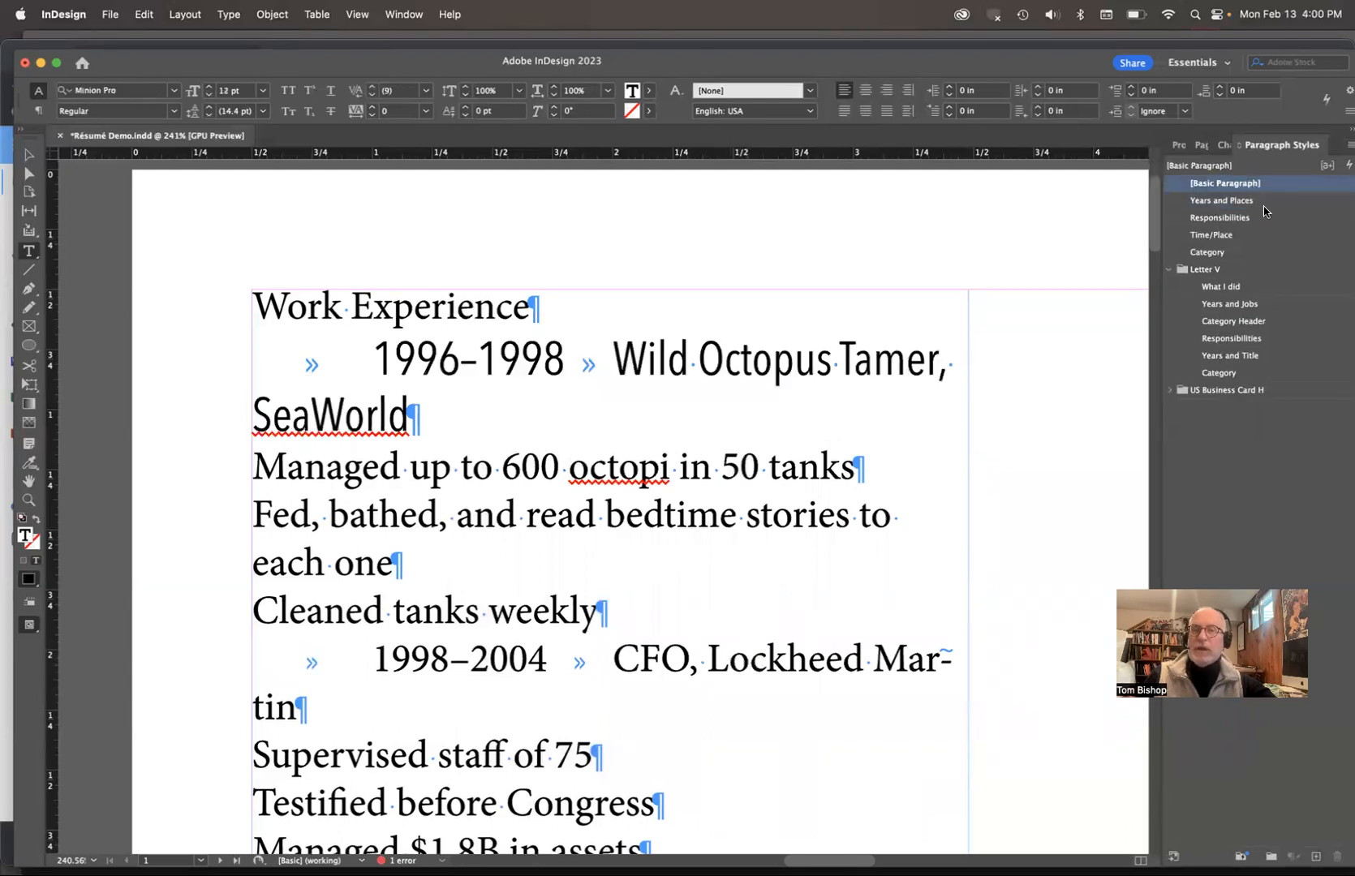
pyautogui.click(1227, 204)
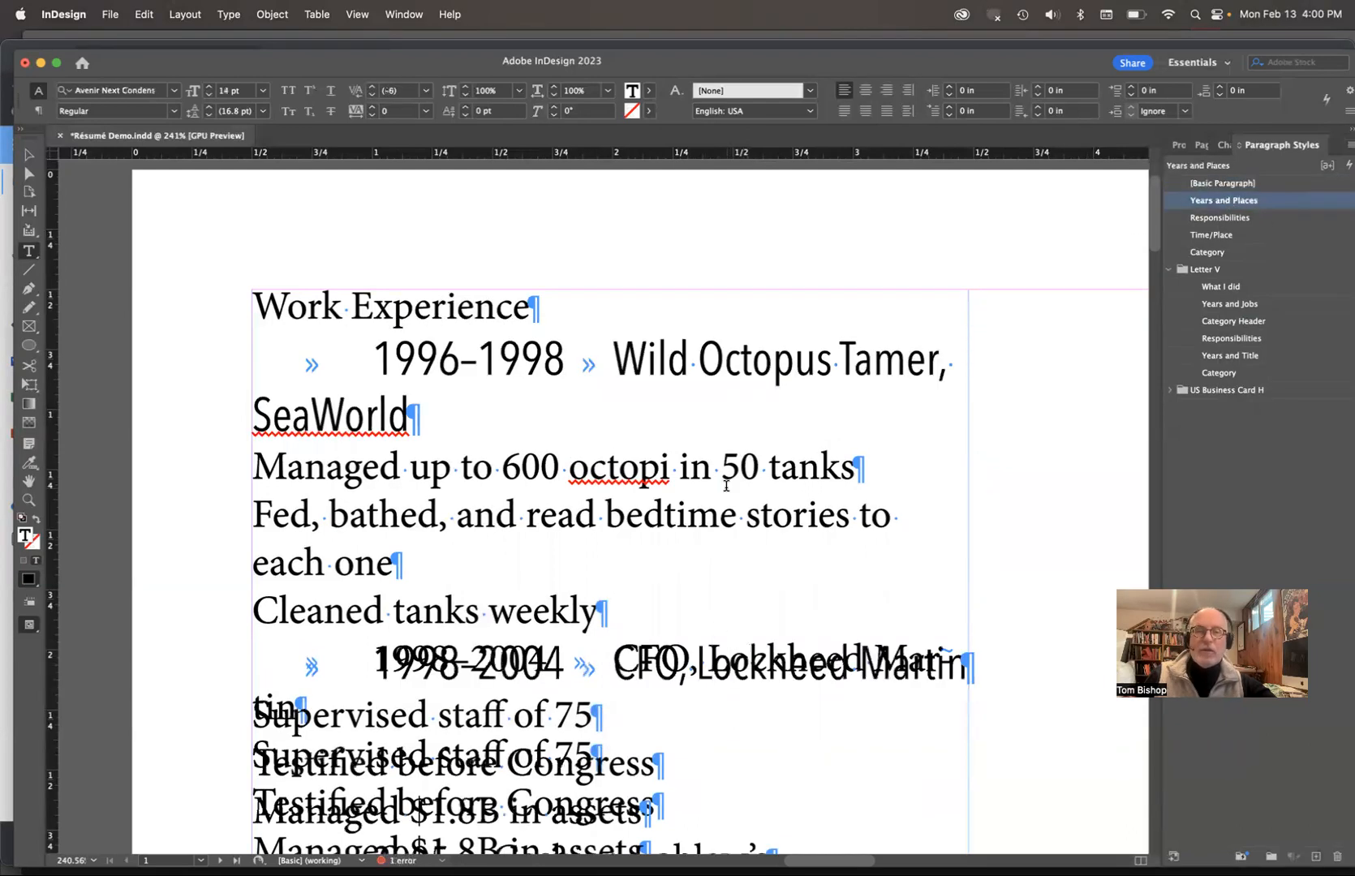
pyautogui.scroll(-5, 726, 485)
pyautogui.scroll(4, 726, 485)
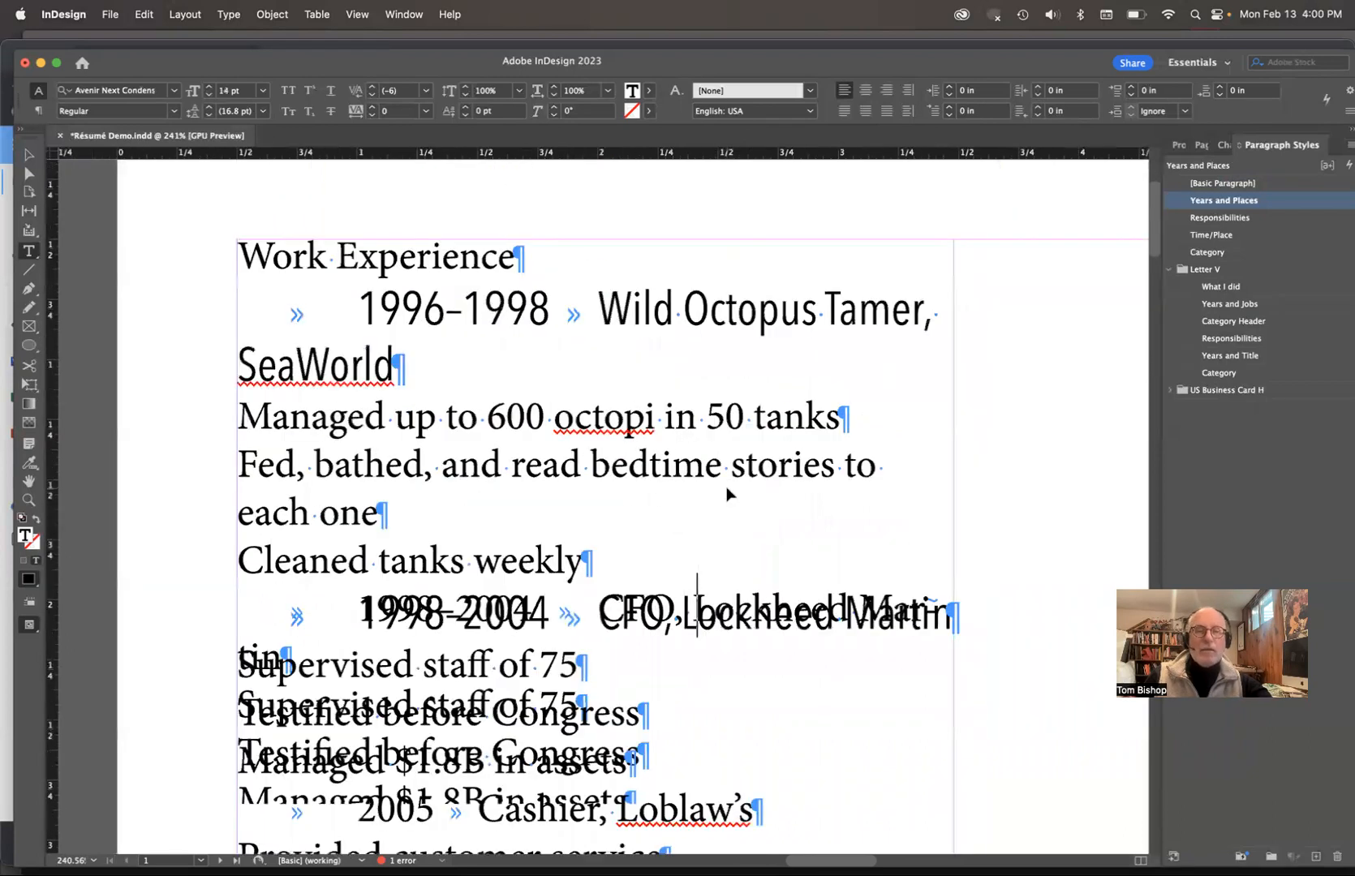
pyautogui.click(726, 485)
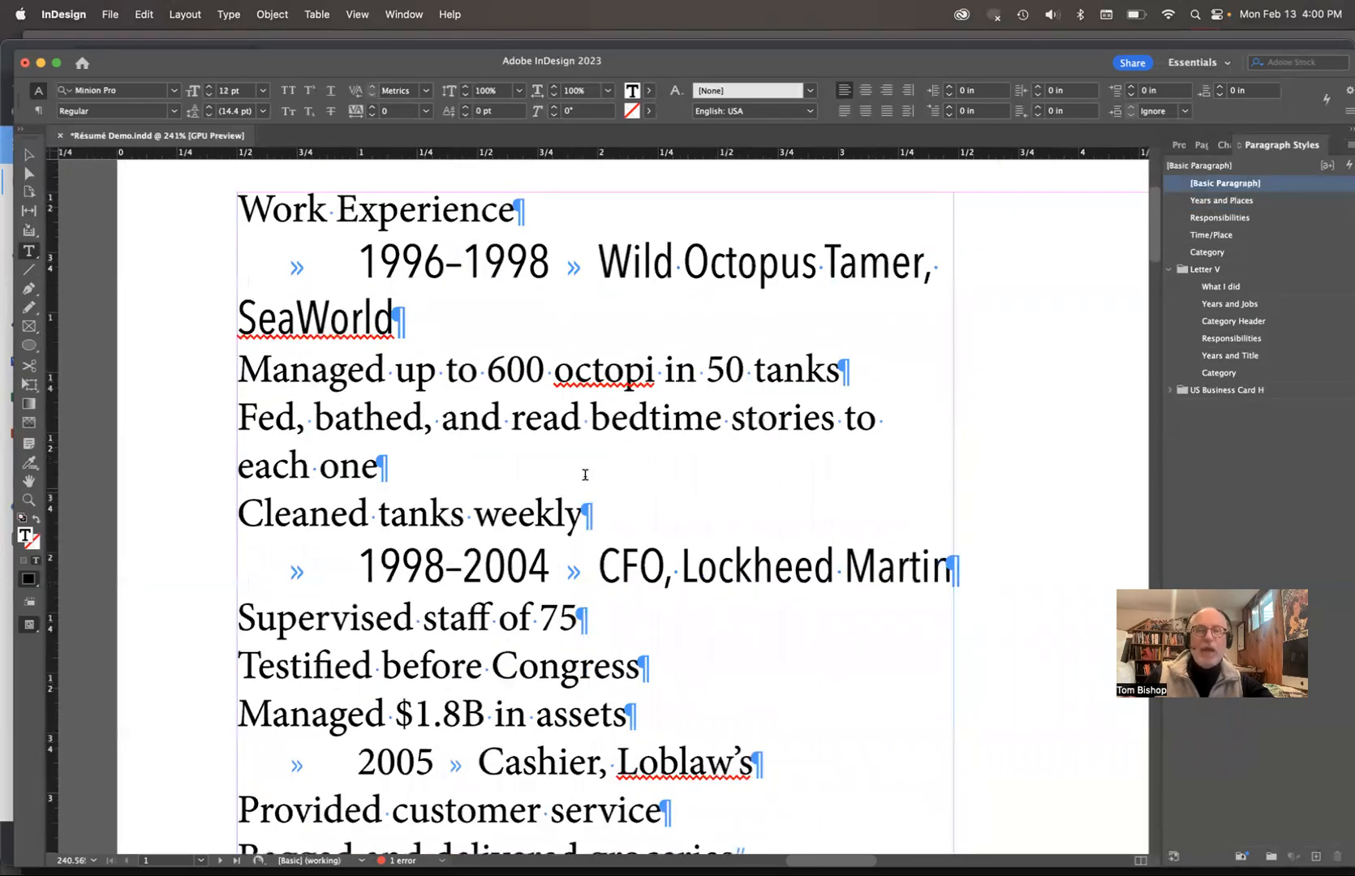
pyautogui.scroll(-4, 584, 476)
pyautogui.click(680, 421)
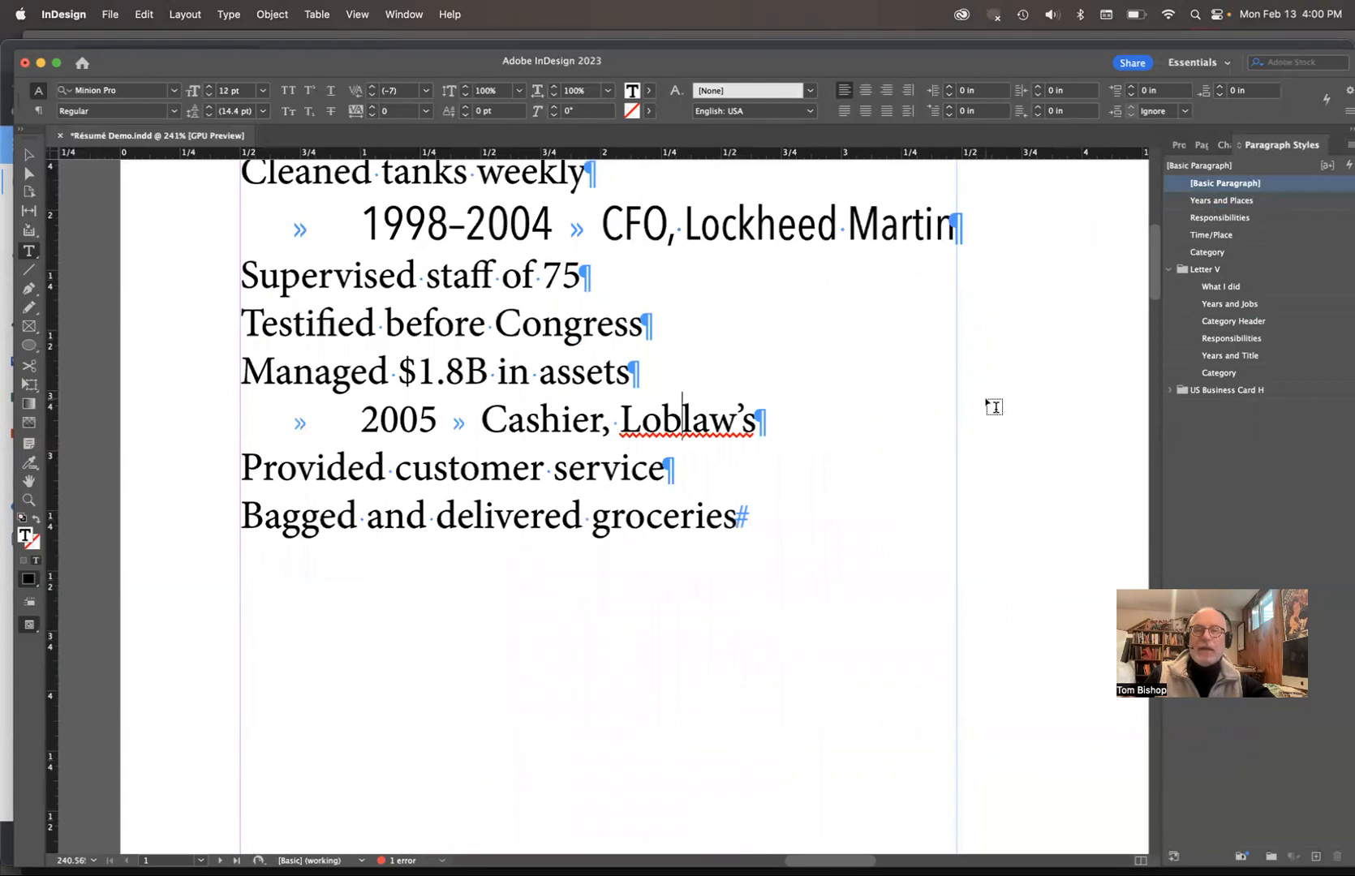
pyautogui.click(1242, 201)
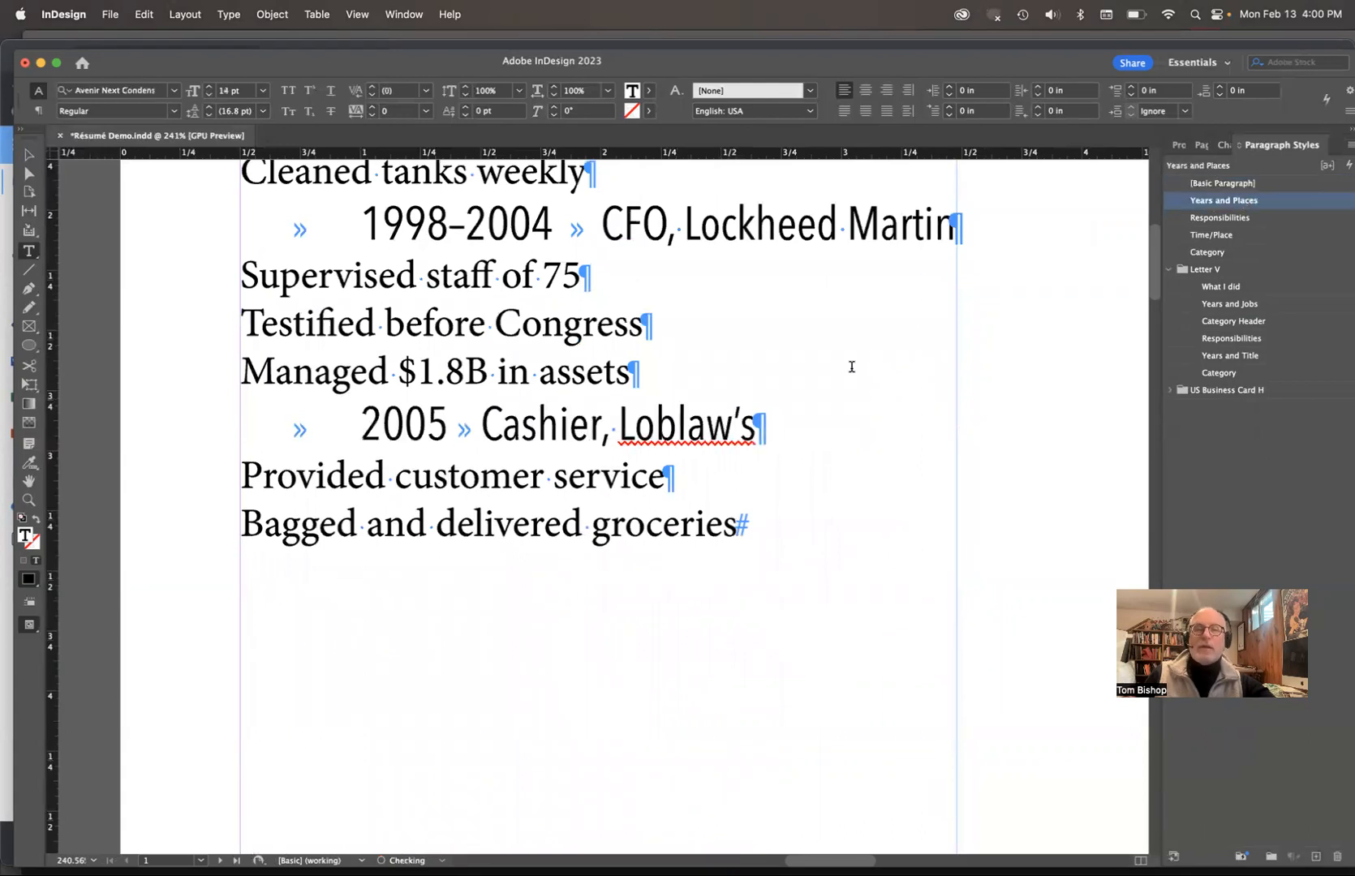
# Step: Review the styled job lines from the 2005 entry back up to the Work Experience heading
pyautogui.scroll(2, 811, 382)
pyautogui.hscroll(-2, 812, 382)
pyautogui.scroll(2, 762, 435)
pyautogui.hscroll(-1, 762, 436)
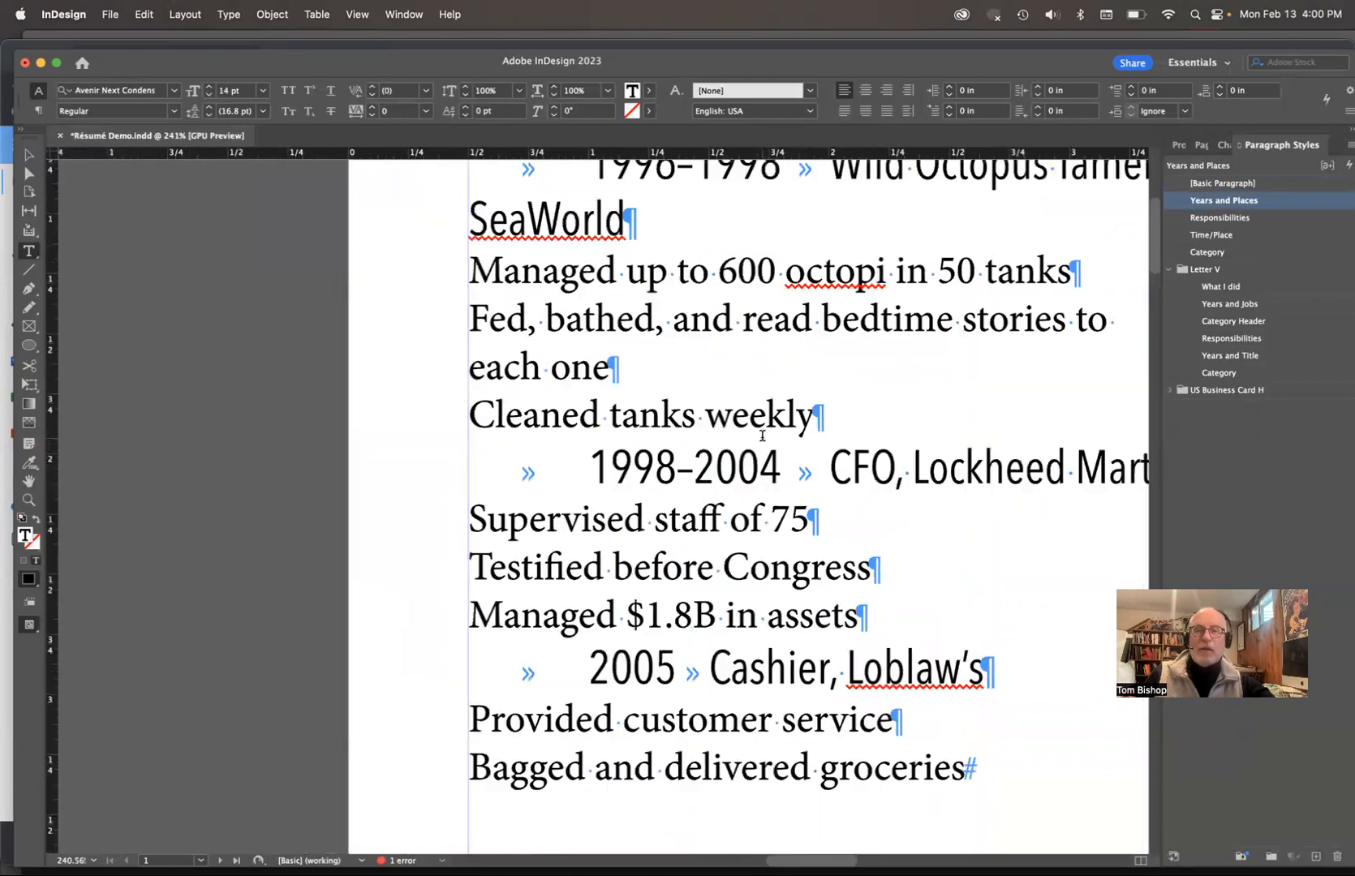
pyautogui.scroll(1, 763, 436)
pyautogui.hscroll(-2, 763, 436)
pyautogui.scroll(2, 464, 253)
pyautogui.hscroll(-2, 464, 253)
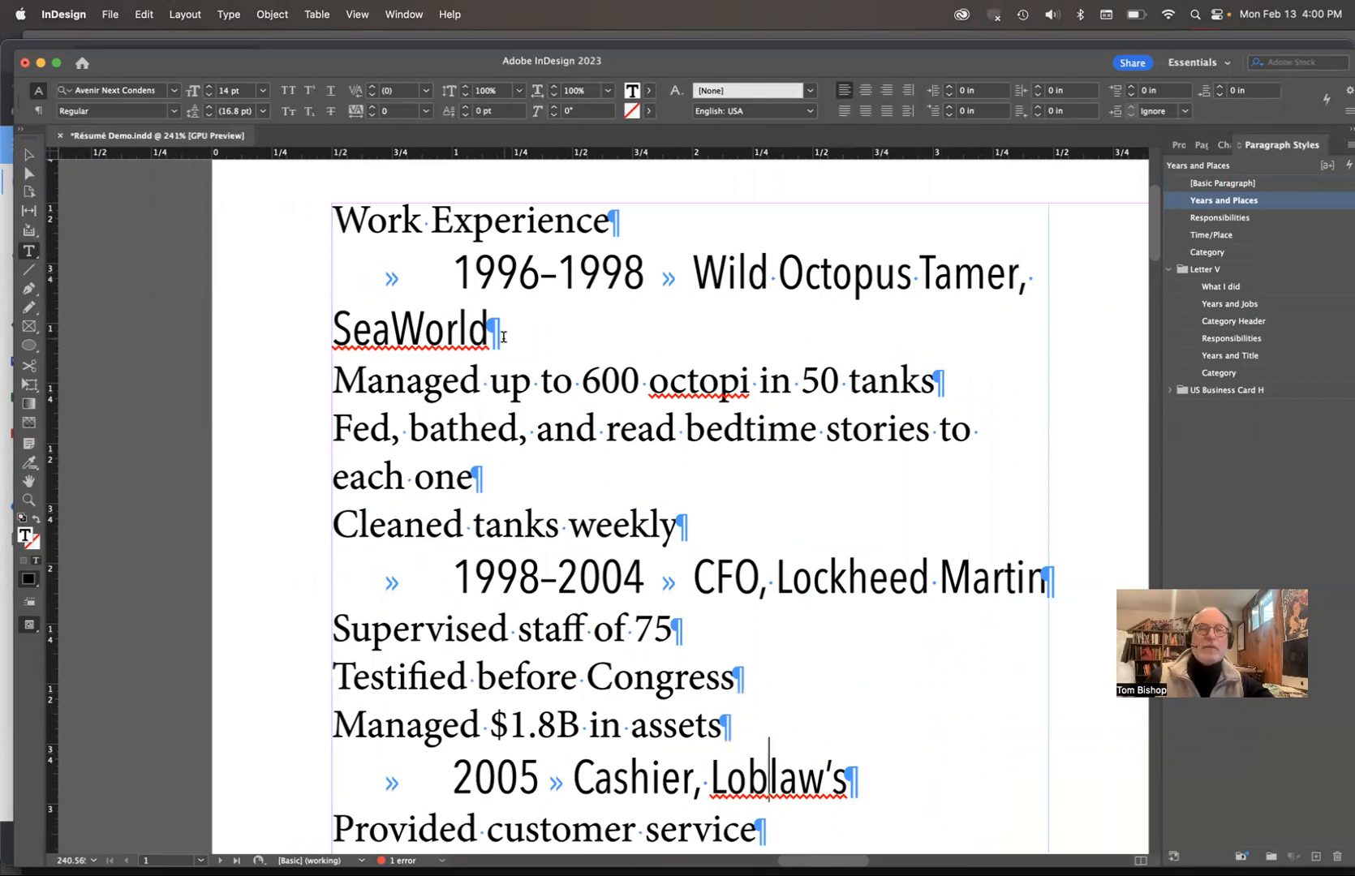
# Step: Edit the Years and Places style, adding a right-aligned tab stop for the years and a left-aligned one at 0.6111 in for the jobs
pyautogui.click(520, 271)
pyautogui.scroll(-1, 520, 272)
pyautogui.hscroll(2, 520, 272)
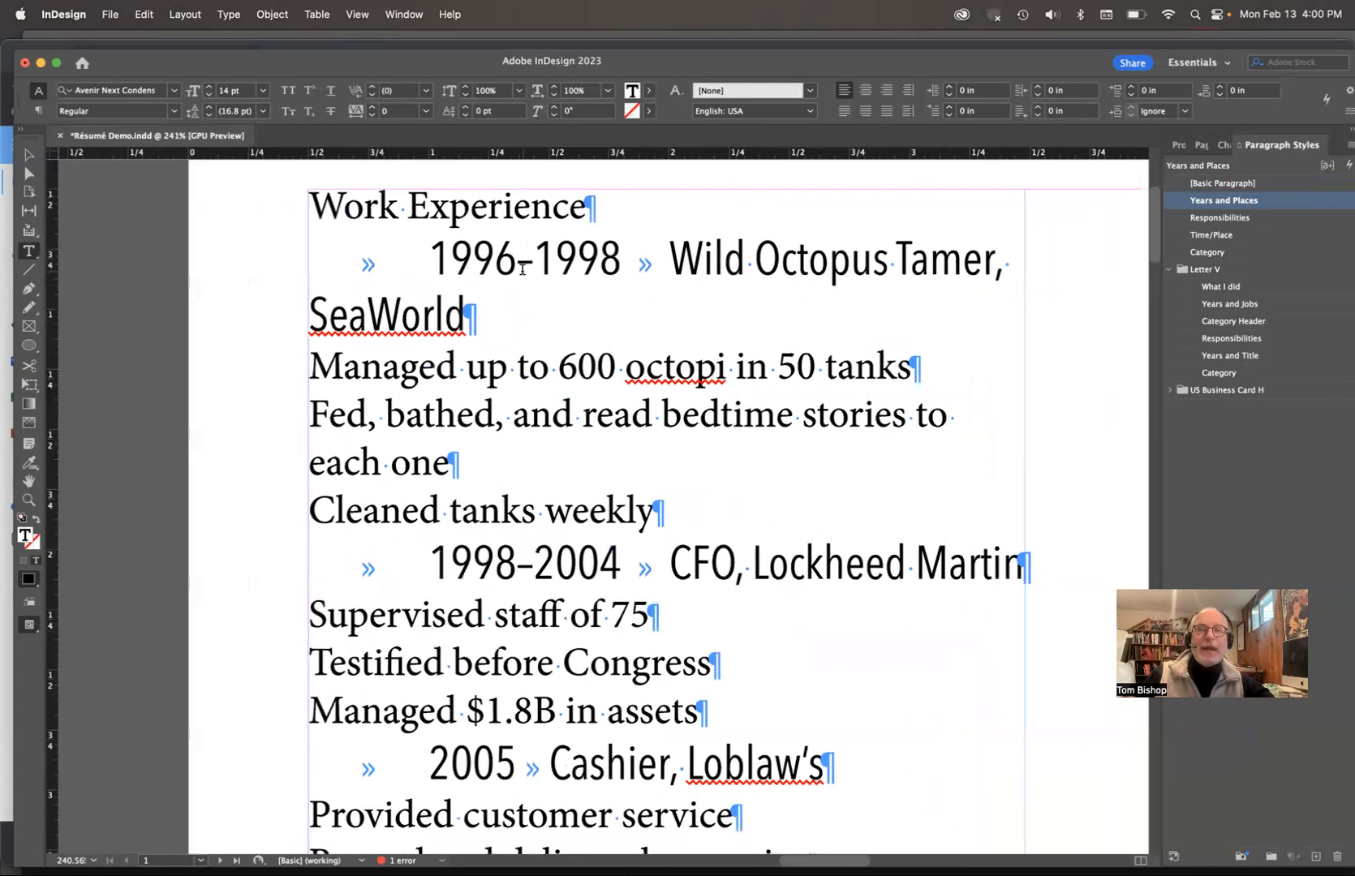
pyautogui.doubleClick(1295, 208)
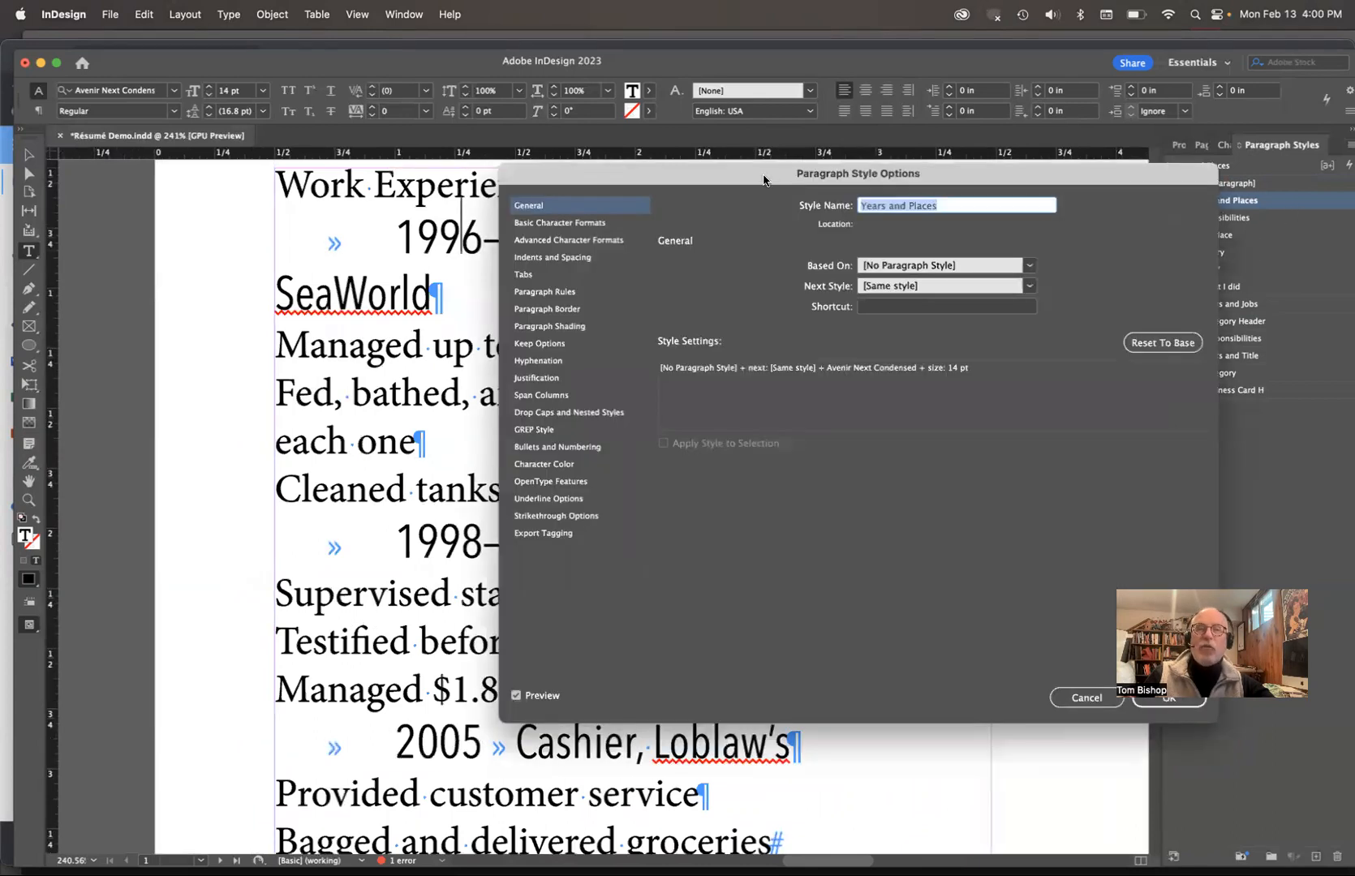
pyautogui.moveTo(766, 175); pyautogui.dragTo(950, 168)
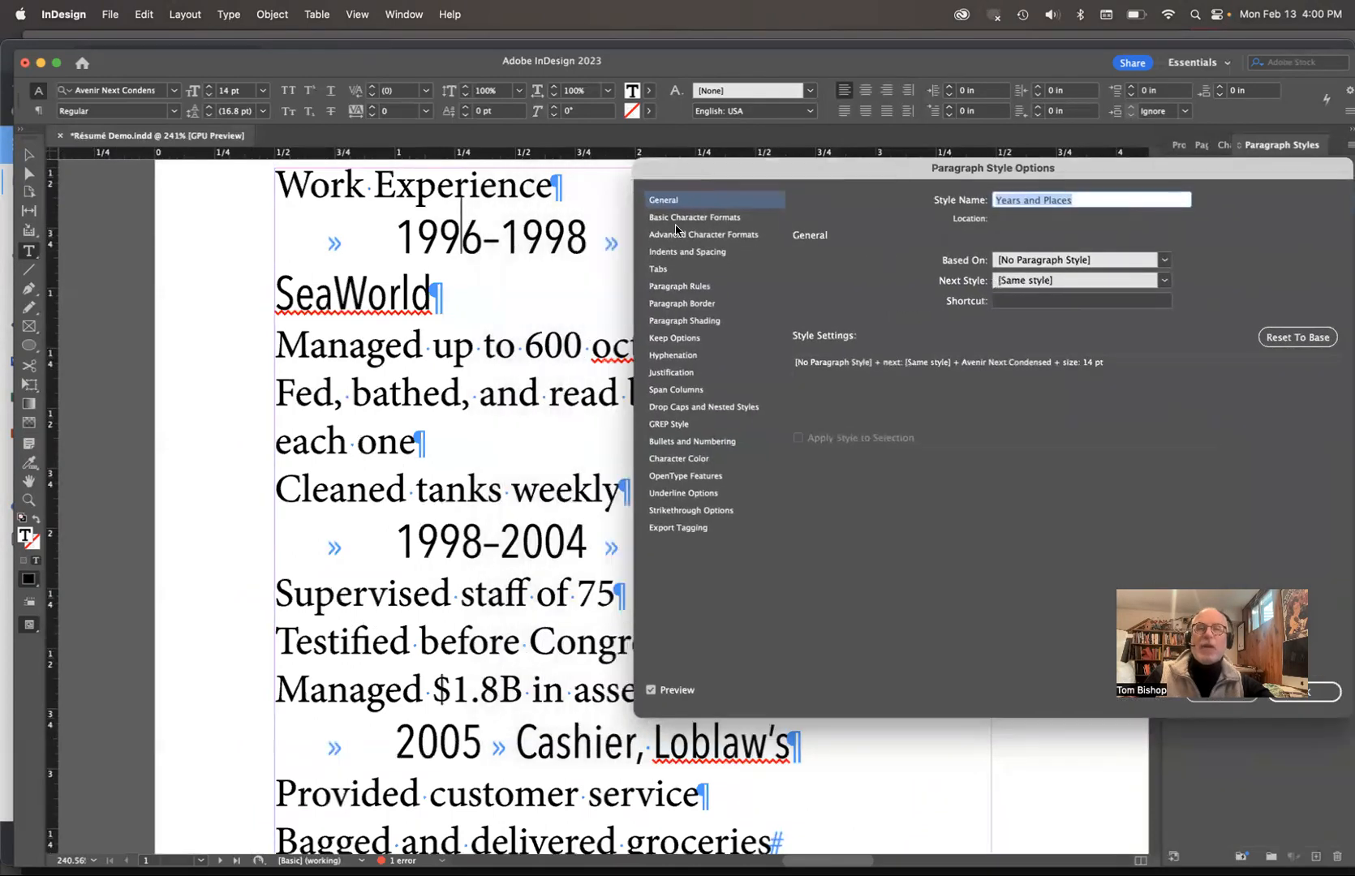
pyautogui.click(670, 271)
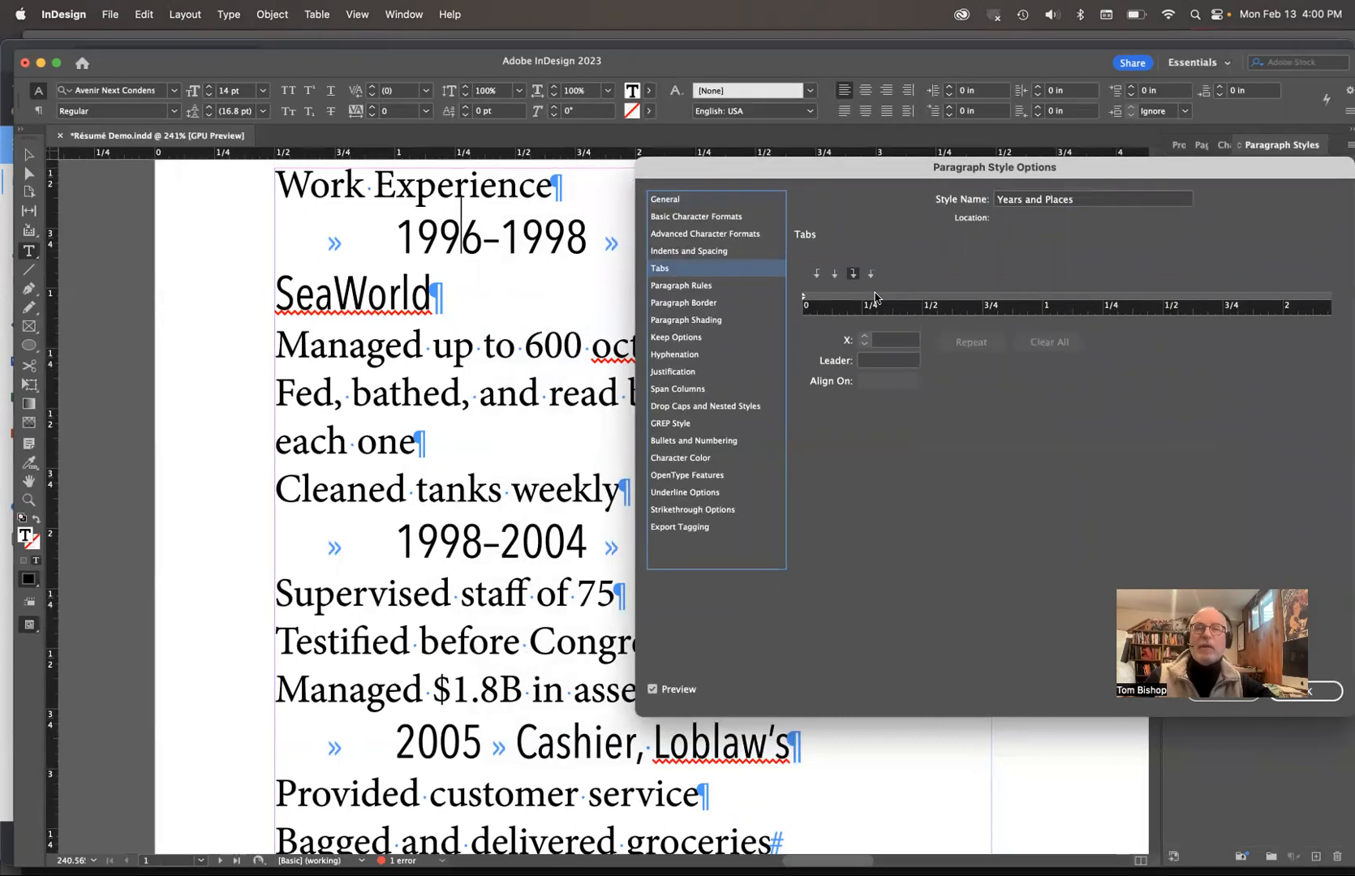
pyautogui.click(929, 299)
pyautogui.moveTo(929, 299); pyautogui.dragTo(951, 298)
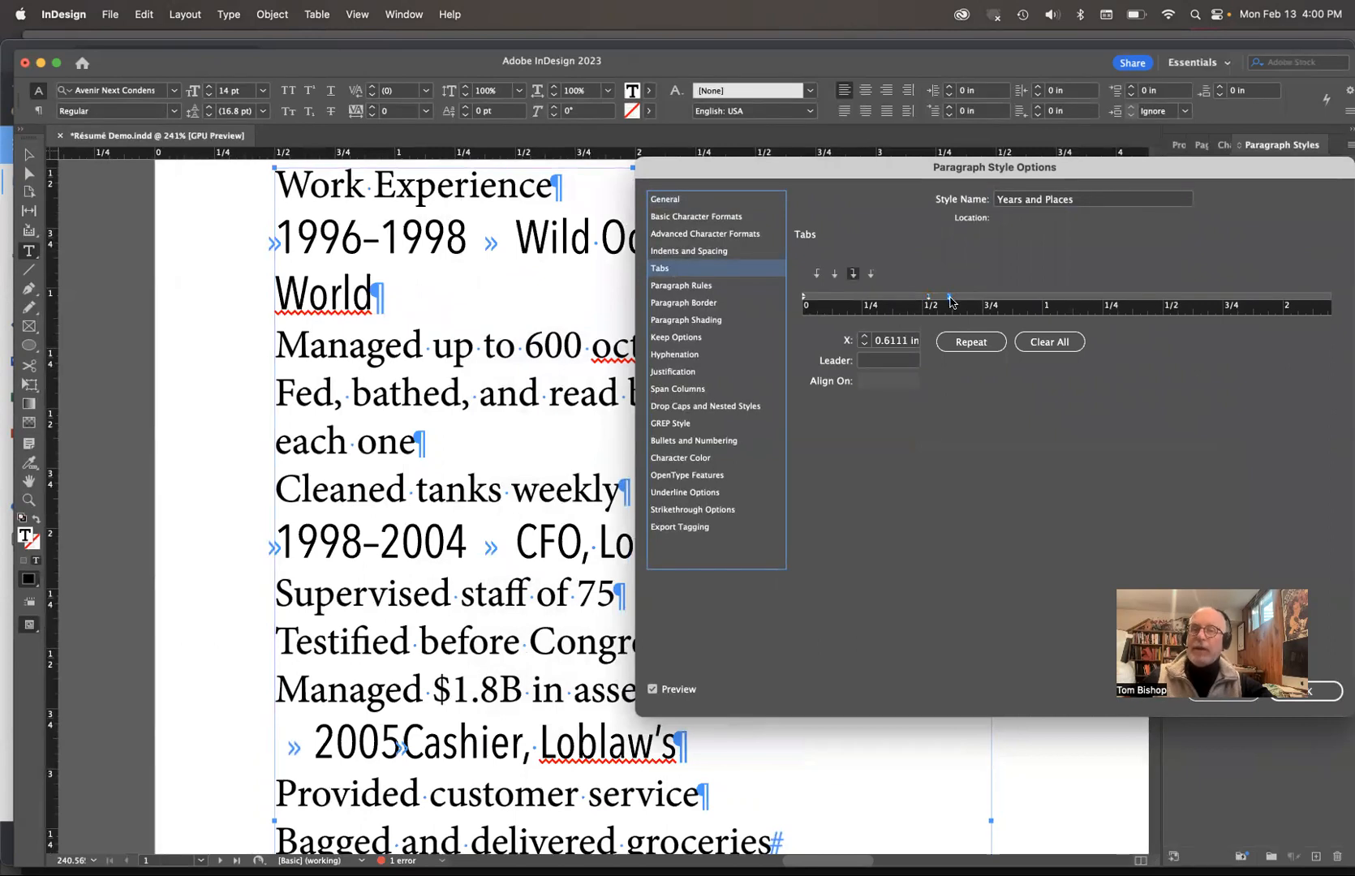
pyautogui.click(818, 278)
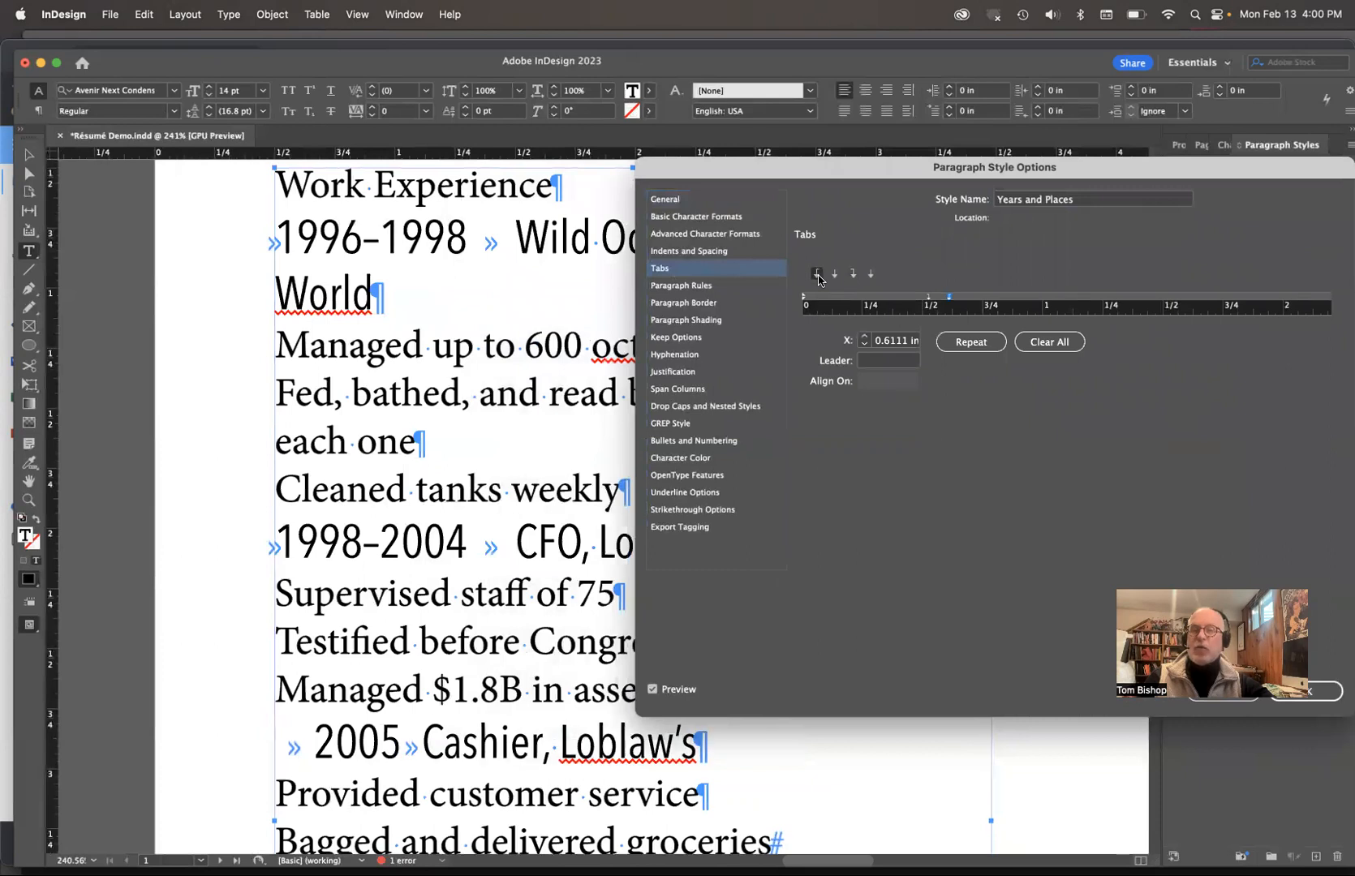
# Step: Move the style's right-aligned tab stop to 0.8611 in and its left-aligned one to 0.9028 in, and save the style
pyautogui.moveTo(956, 300)
pyautogui.mouseDown()
pyautogui.moveTo(943, 304)
pyautogui.moveTo(985, 302)
pyautogui.moveTo(932, 302)
pyautogui.moveTo(970, 304)
pyautogui.mouseUp()
pyautogui.click(952, 298)
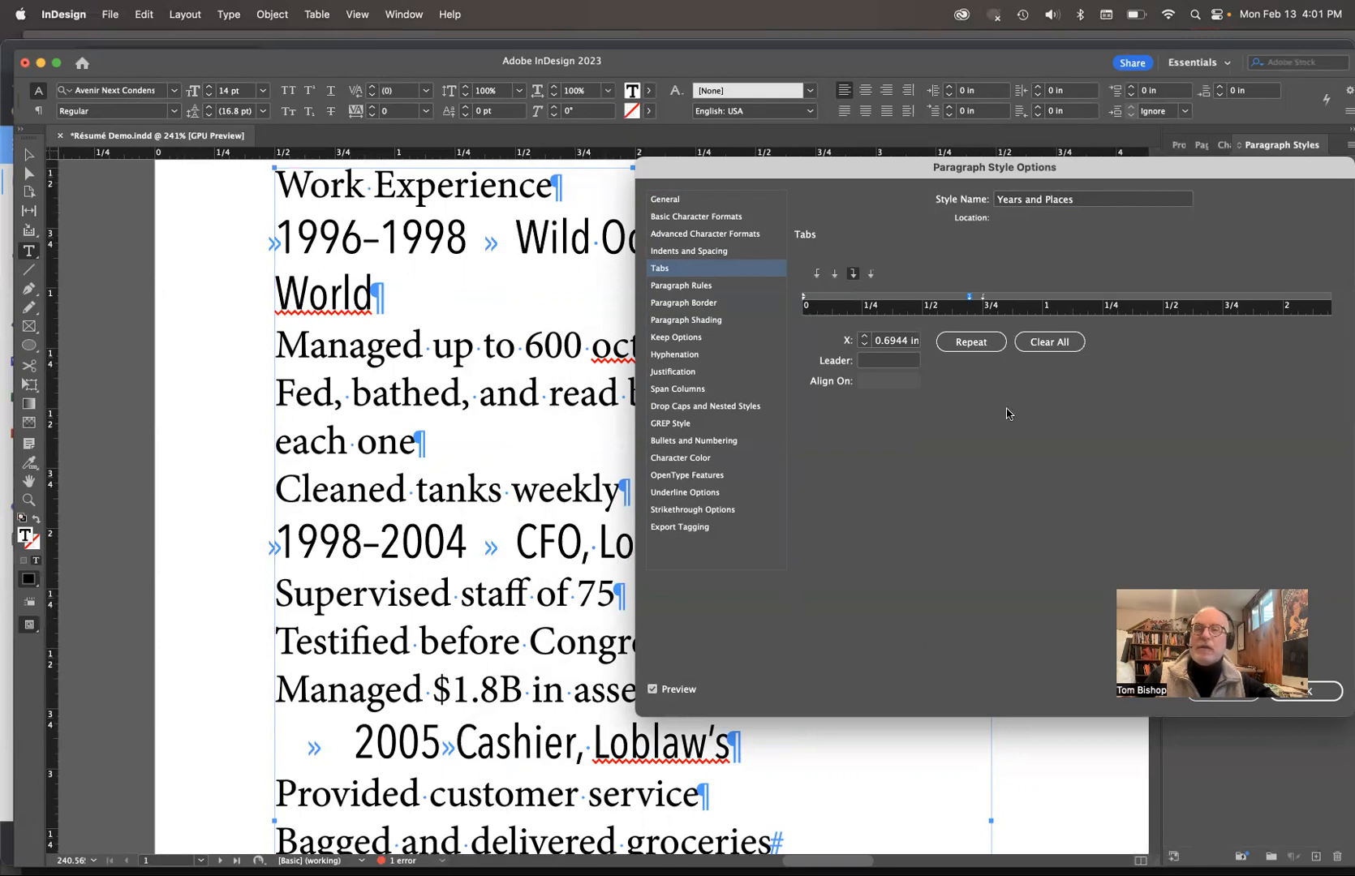
pyautogui.moveTo(968, 304); pyautogui.dragTo(1011, 302)
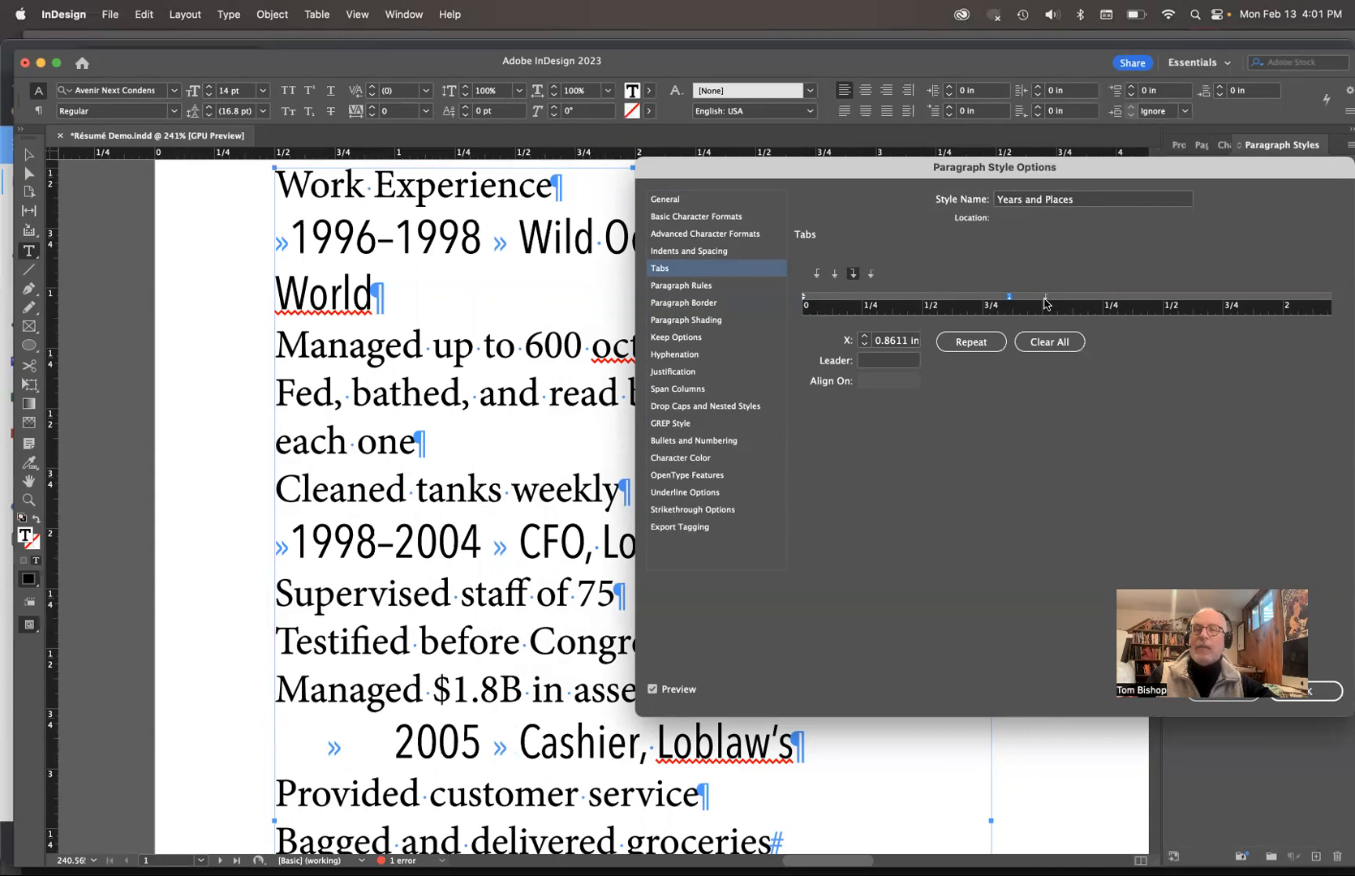
pyautogui.moveTo(1044, 302); pyautogui.dragTo(1020, 303)
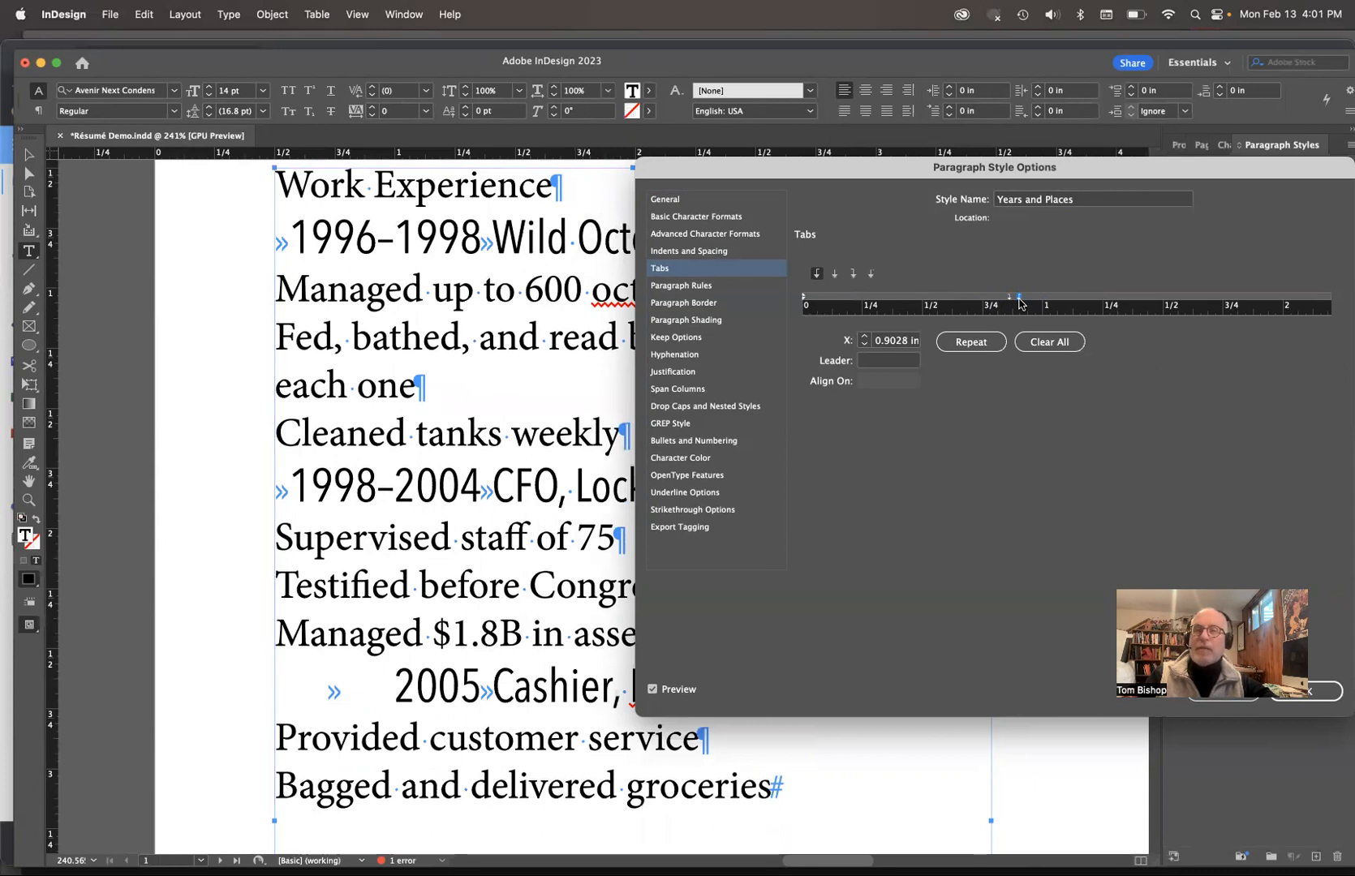
pyautogui.moveTo(905, 172); pyautogui.dragTo(707, 173)
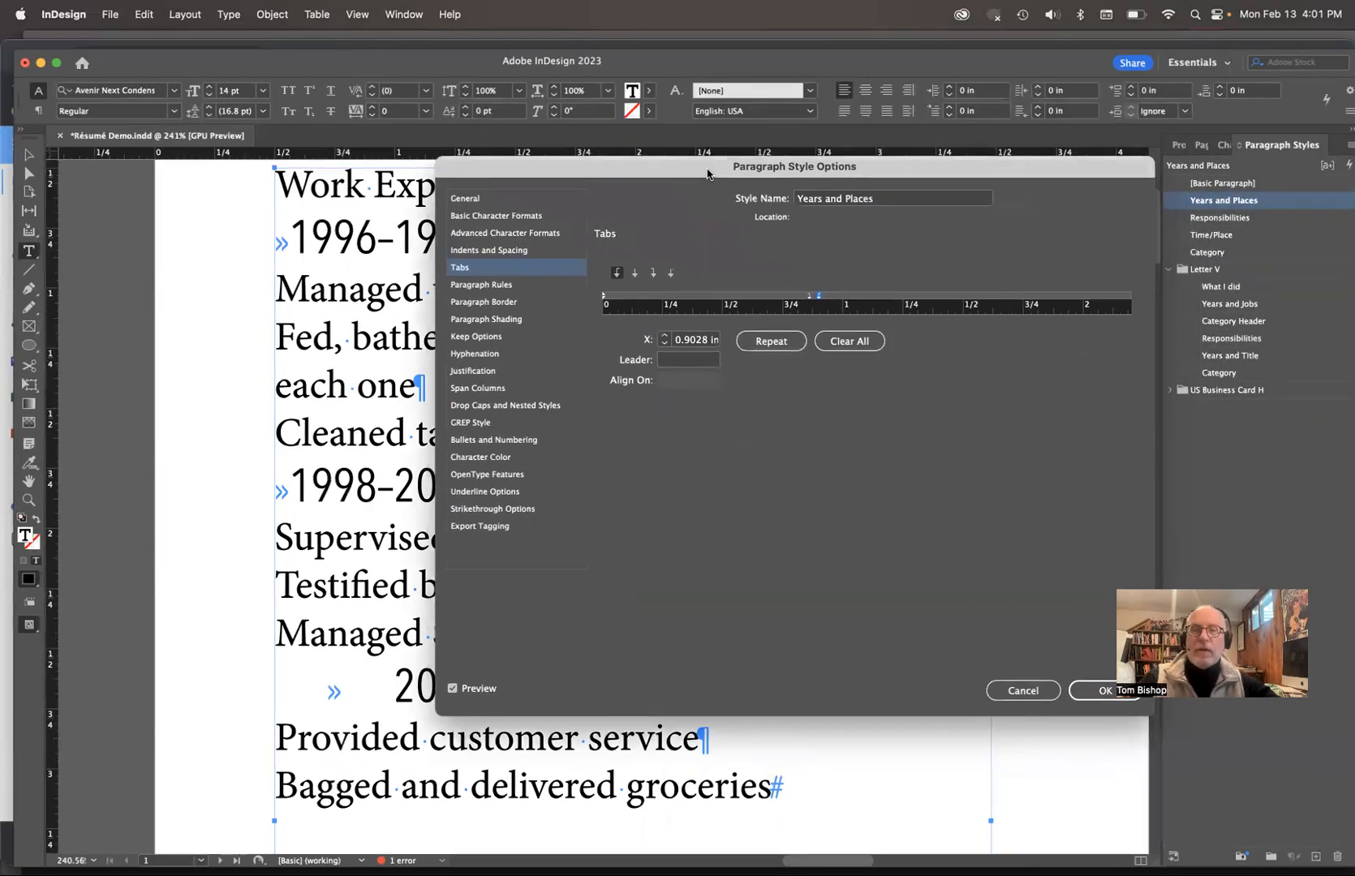
pyautogui.click(1097, 690)
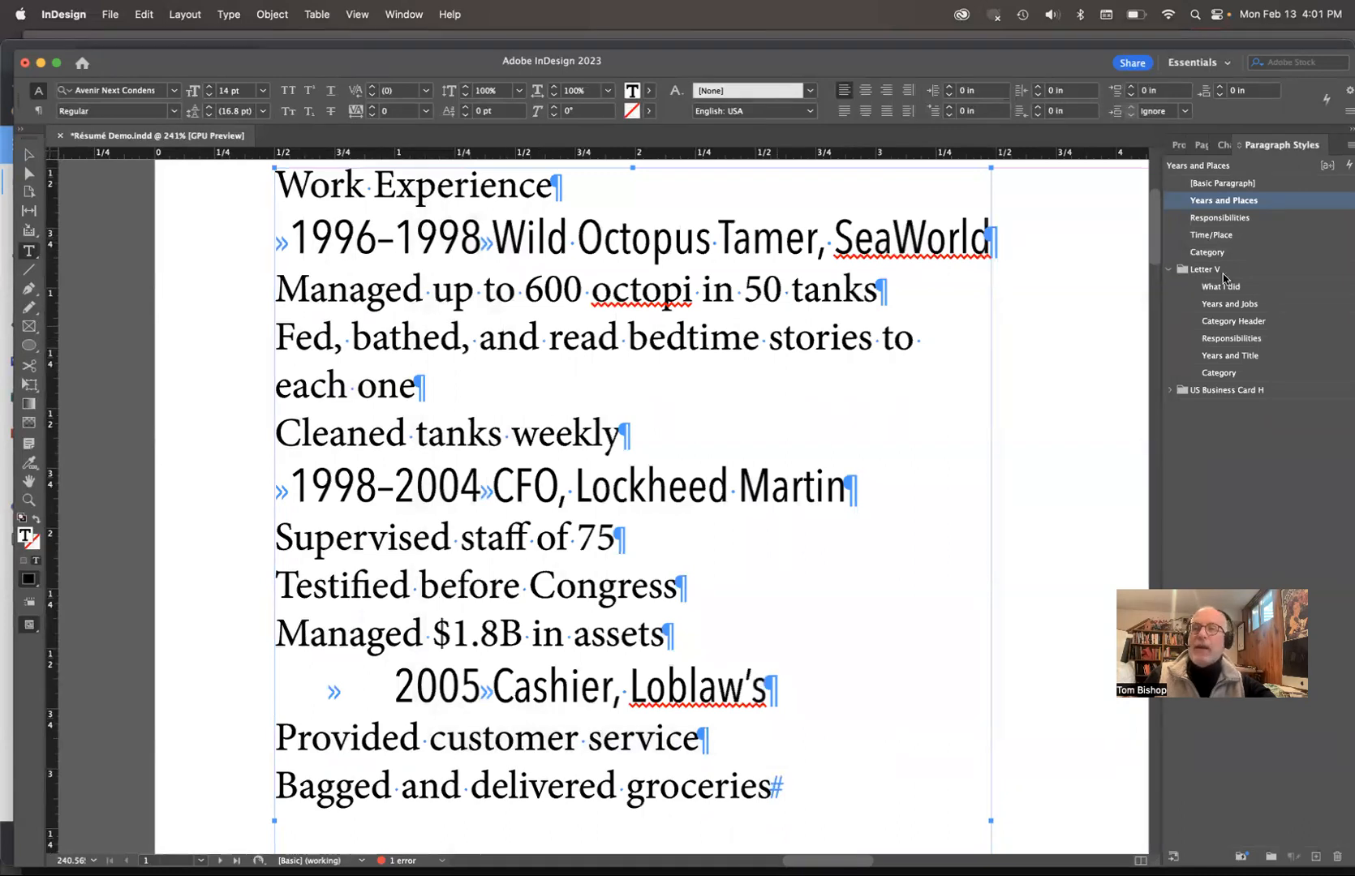
# Step: Reopen the Years and Places style, check its tab settings and close the options
pyautogui.doubleClick(1302, 203)
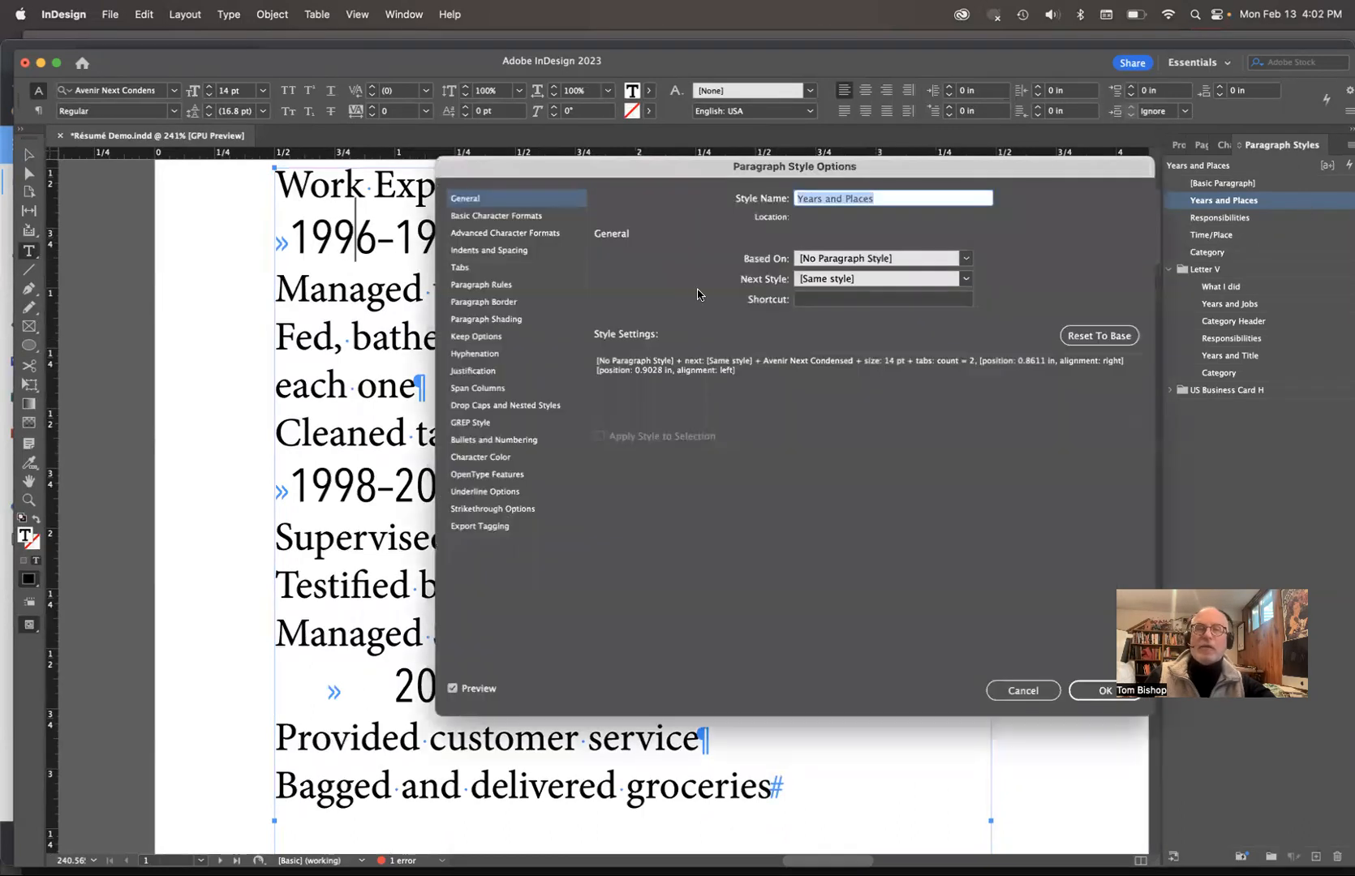
pyautogui.click(471, 268)
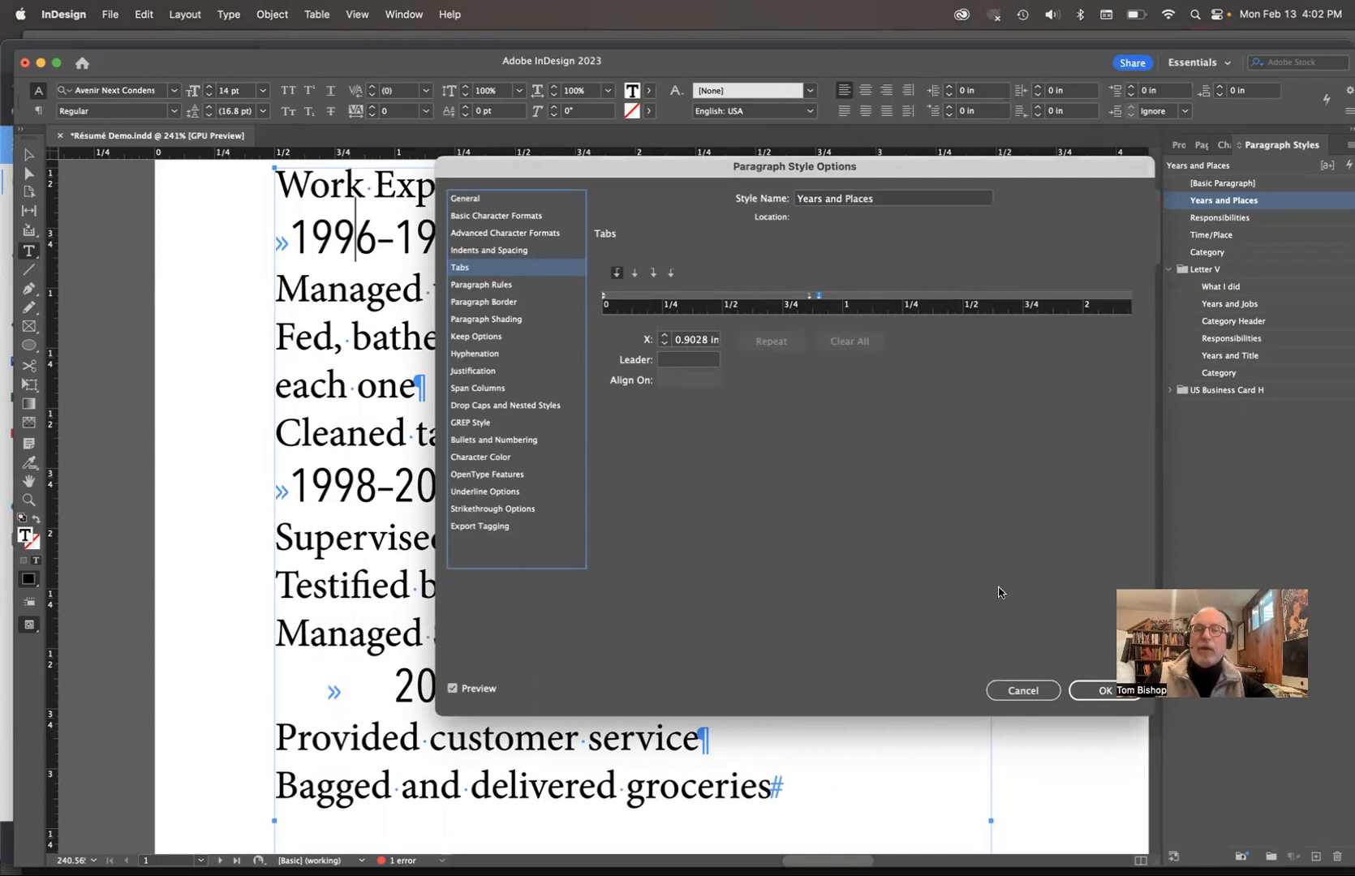
pyautogui.click(1105, 694)
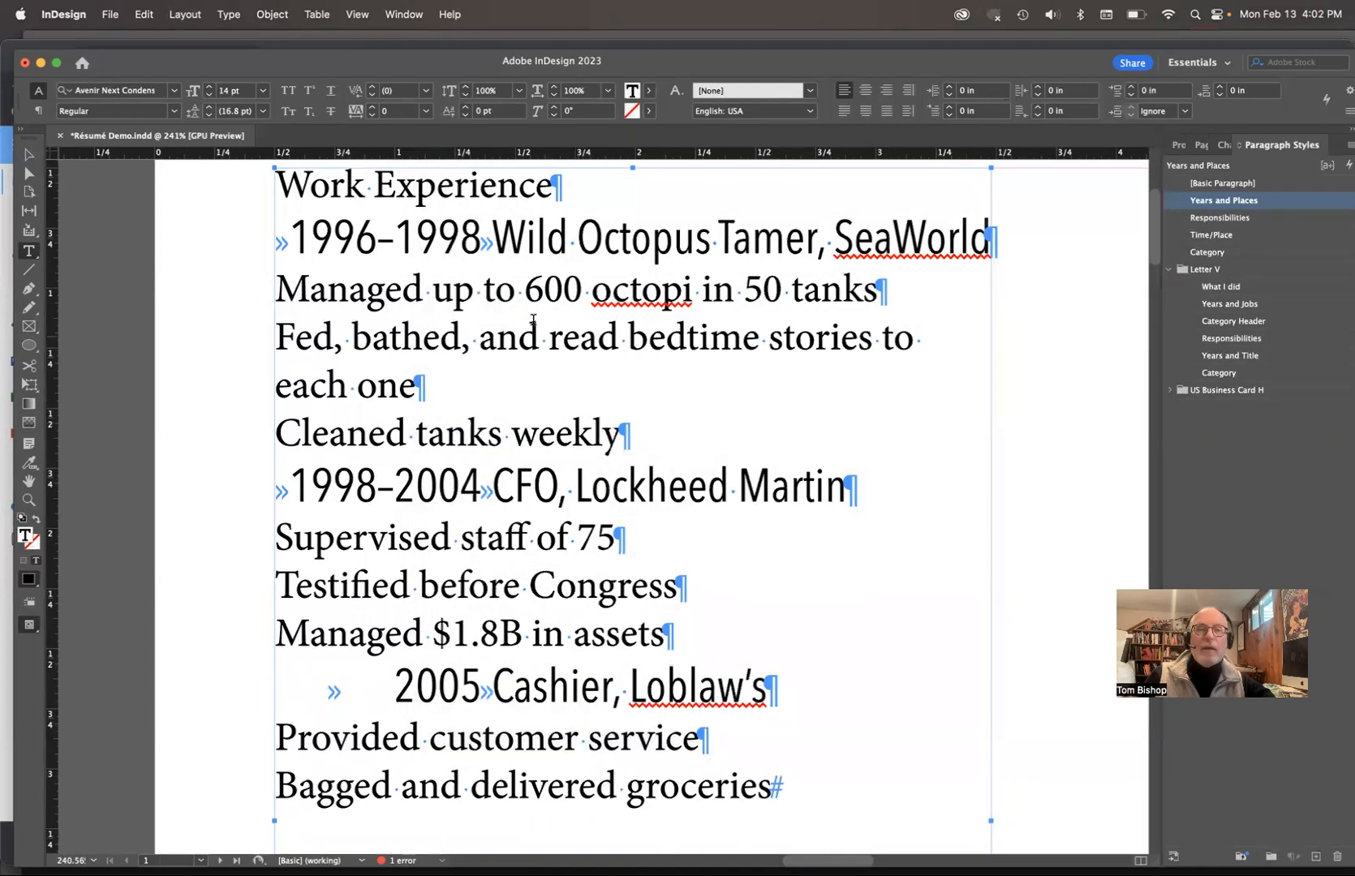
# Step: Select the responsibility lines under the 1996–1998 job and start a new paragraph style named "Jobs and stuff"
pyautogui.moveTo(486, 292); pyautogui.dragTo(489, 438)
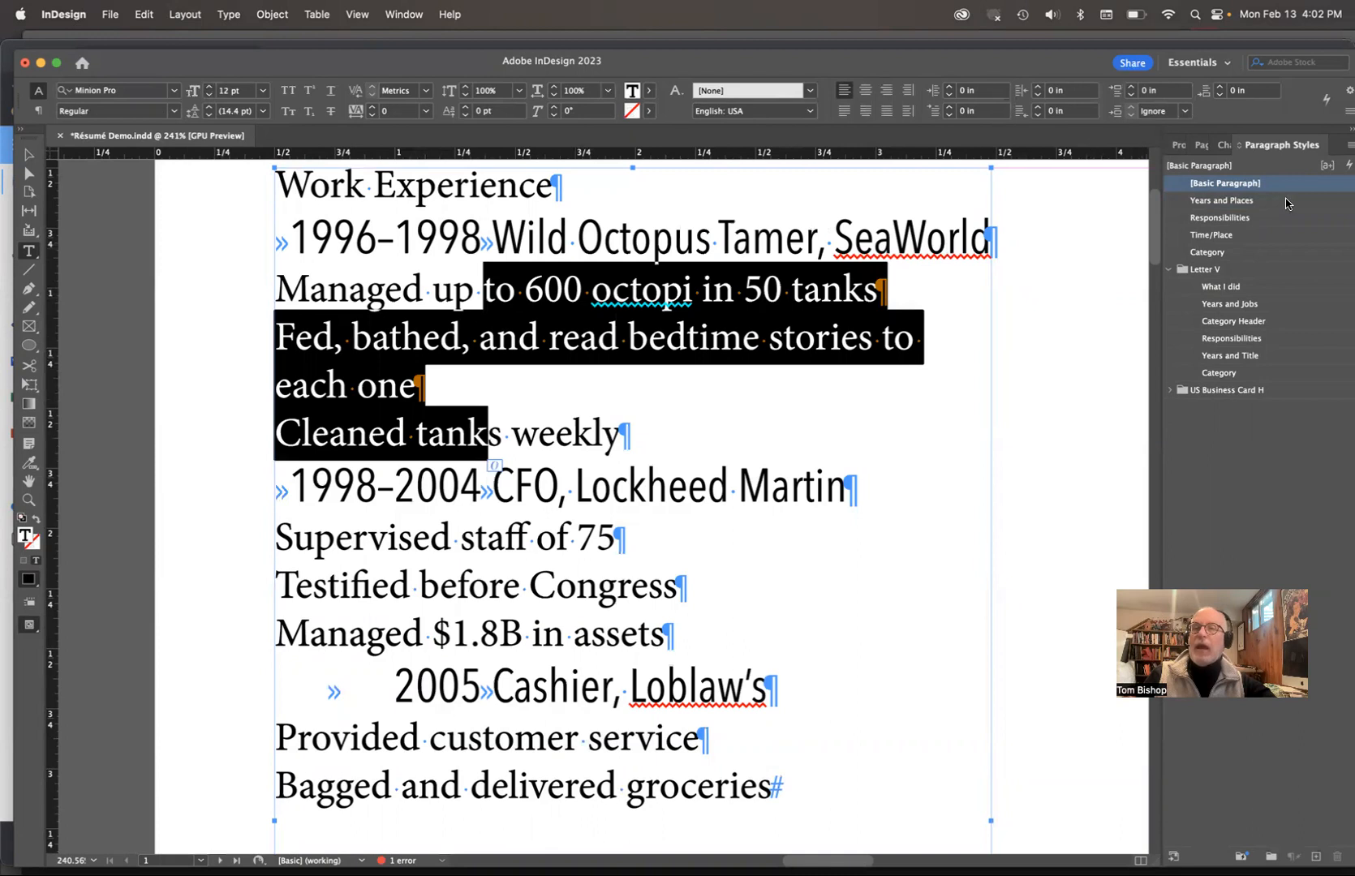
pyautogui.click(1344, 147)
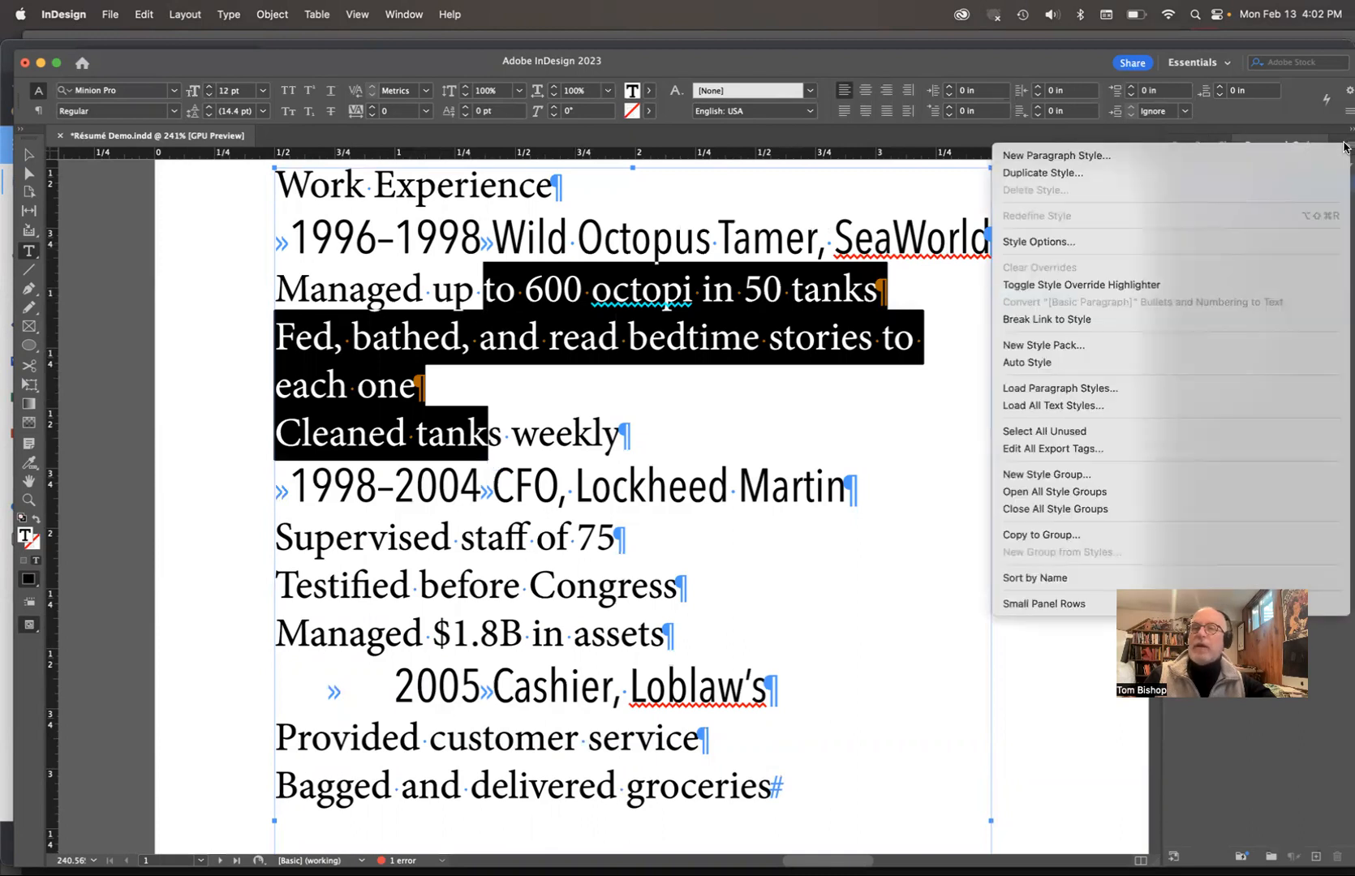
pyautogui.click(1140, 159)
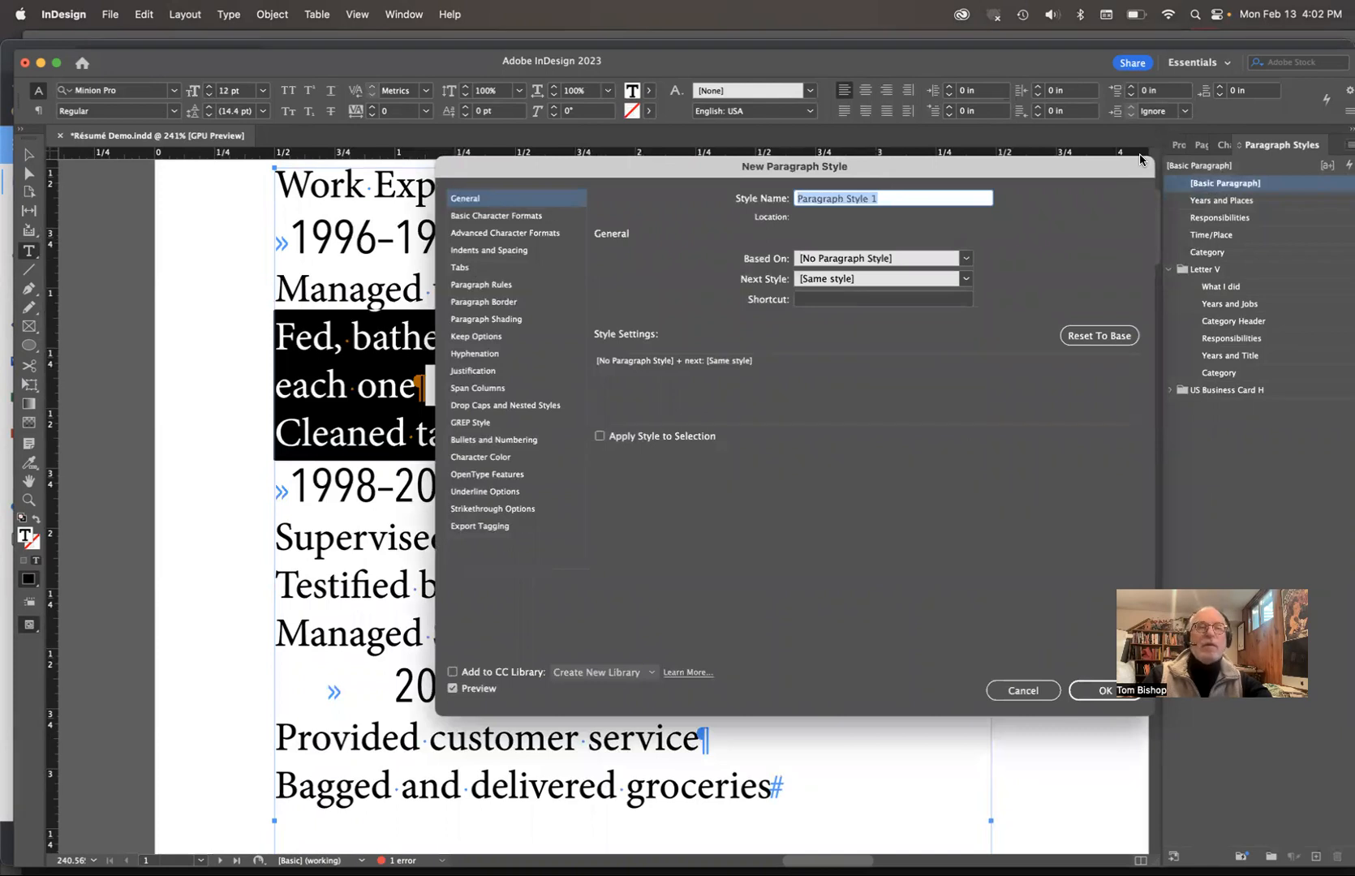
pyautogui.write('Jobs')
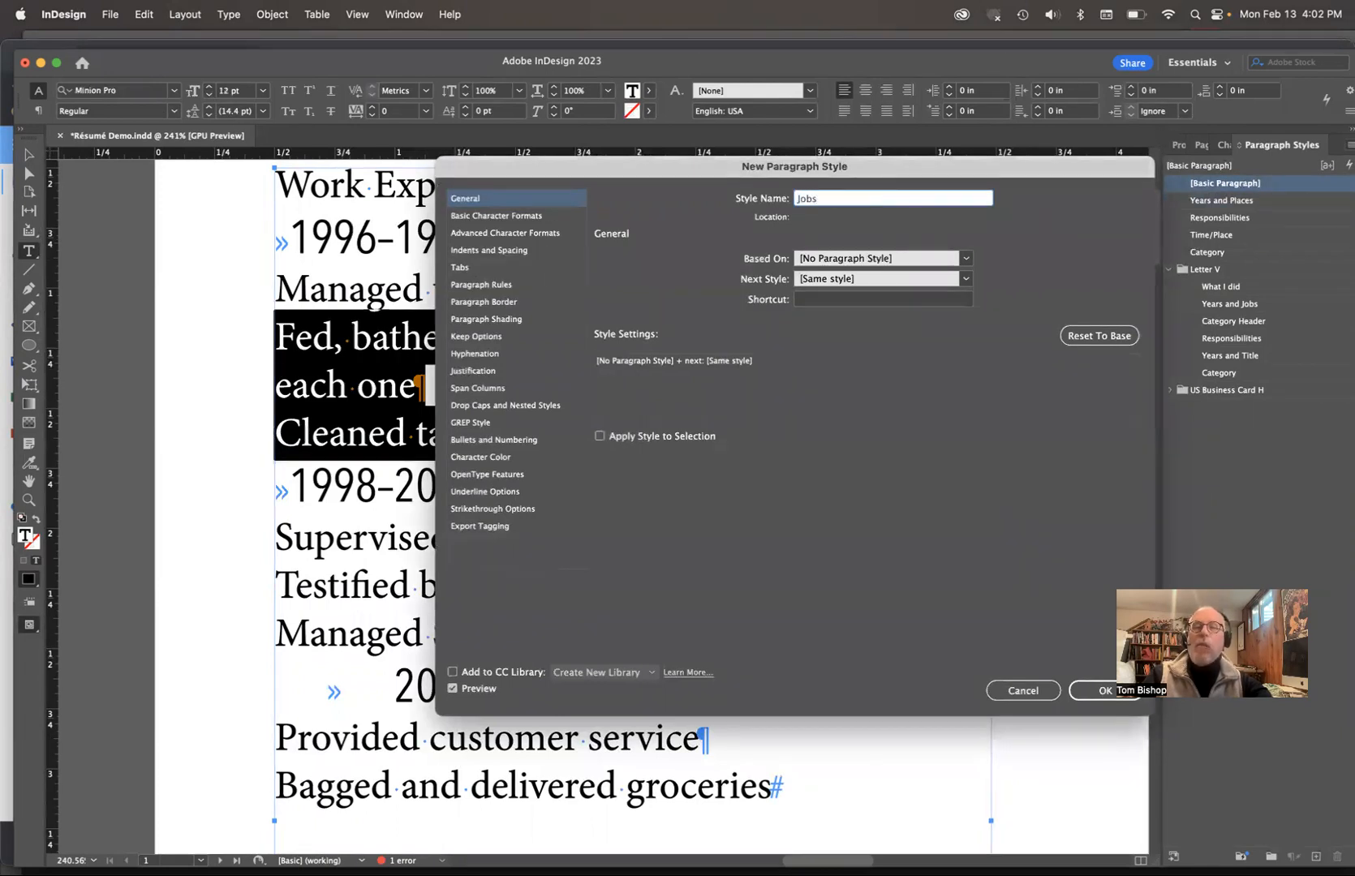
pyautogui.write(' and stuff')
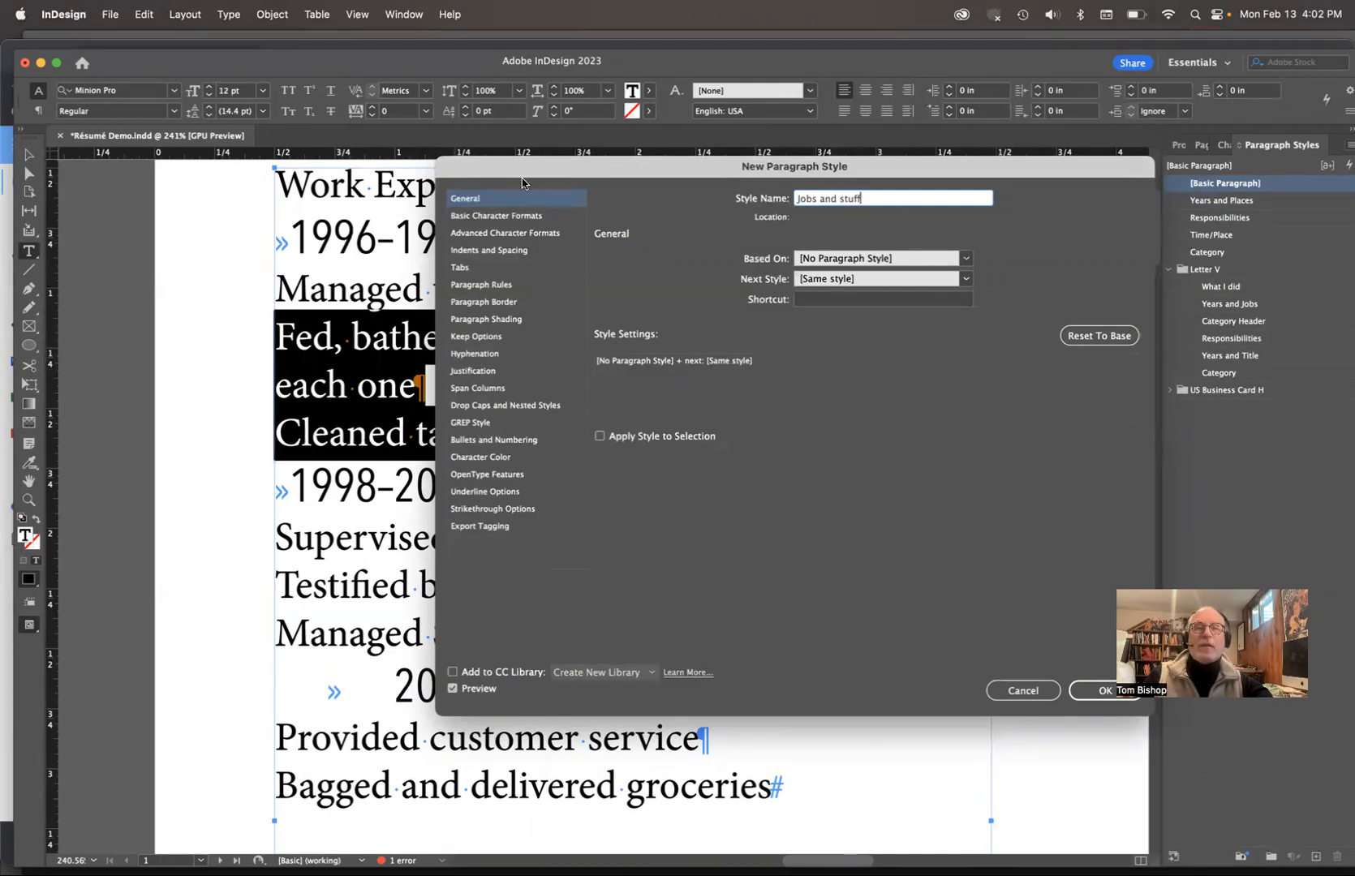
# Step: Set the new style's font family to Avenir Next Condensed and its size to 10 pt
pyautogui.click(534, 217)
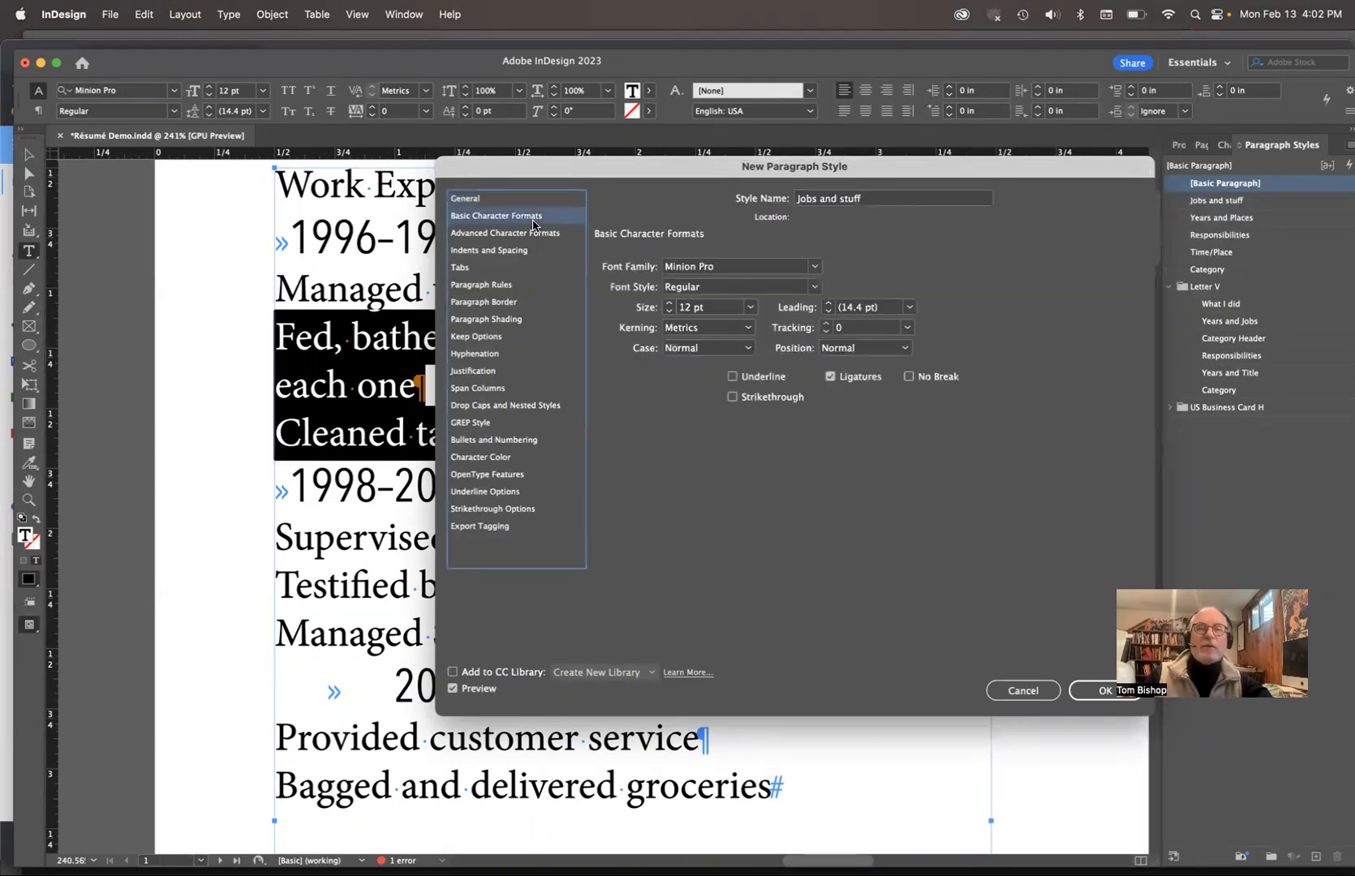
pyautogui.click(814, 268)
pyautogui.scroll(15, 745, 324)
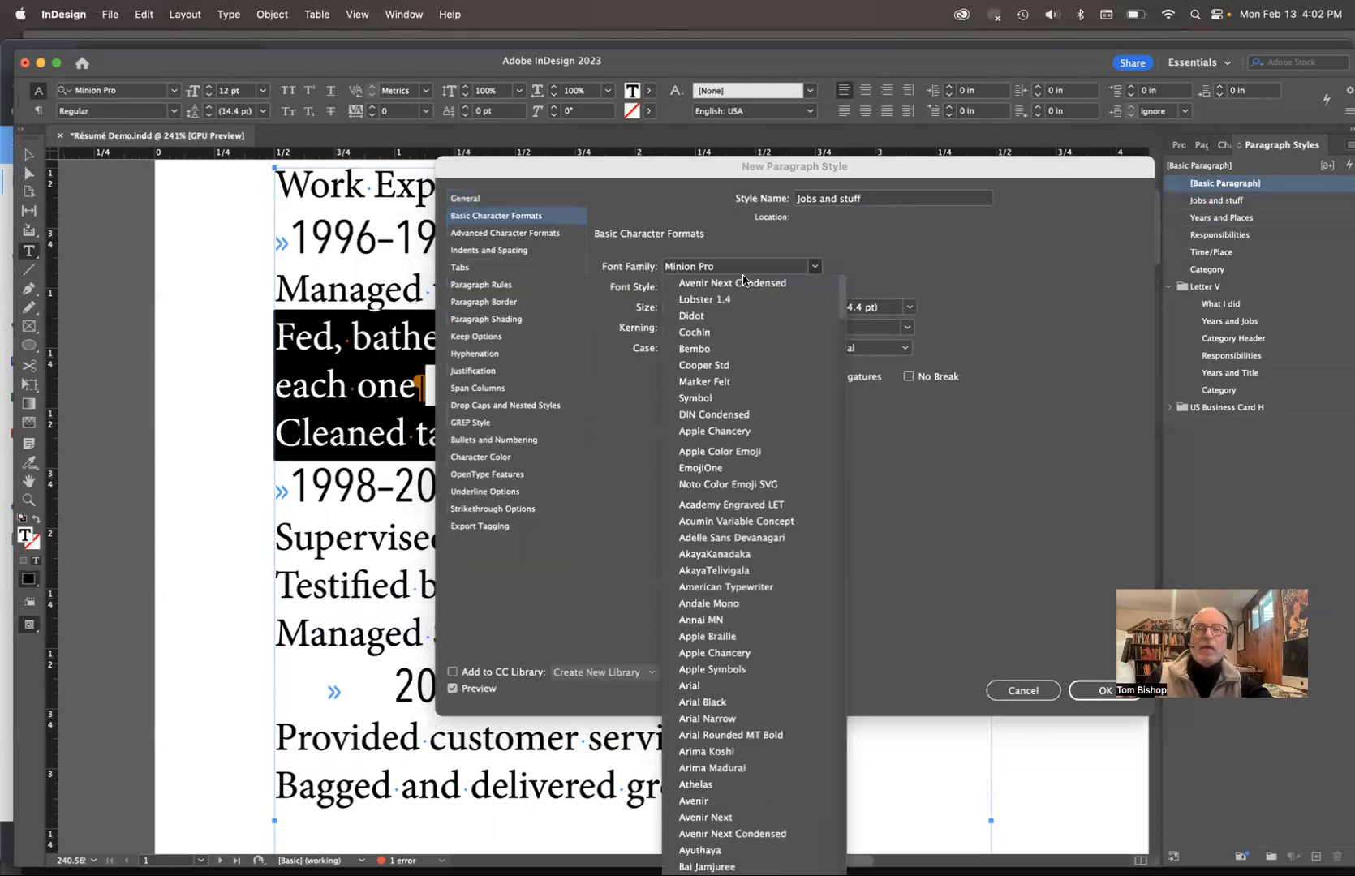
pyautogui.click(745, 284)
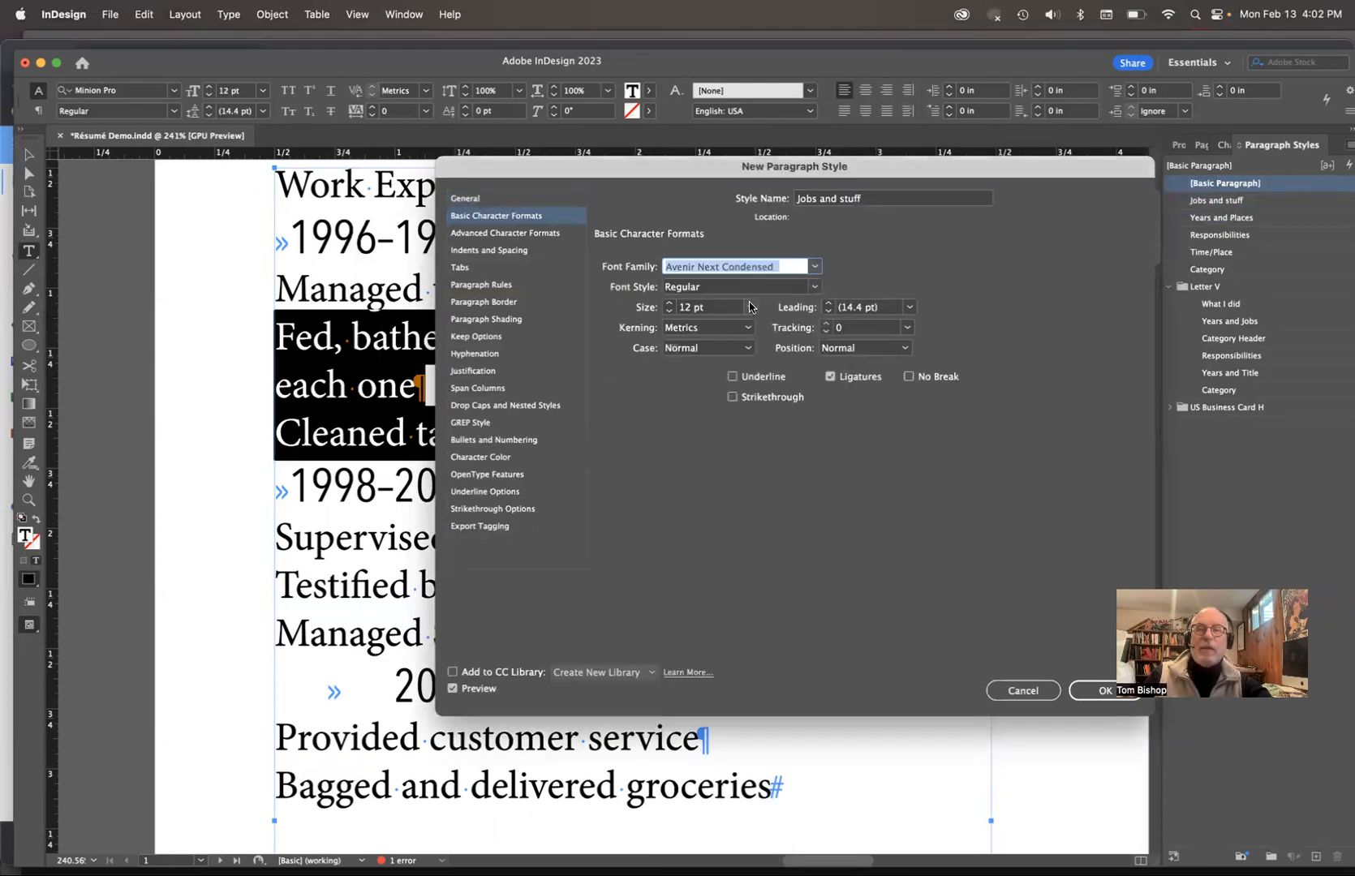
pyautogui.click(751, 307)
pyautogui.click(712, 378)
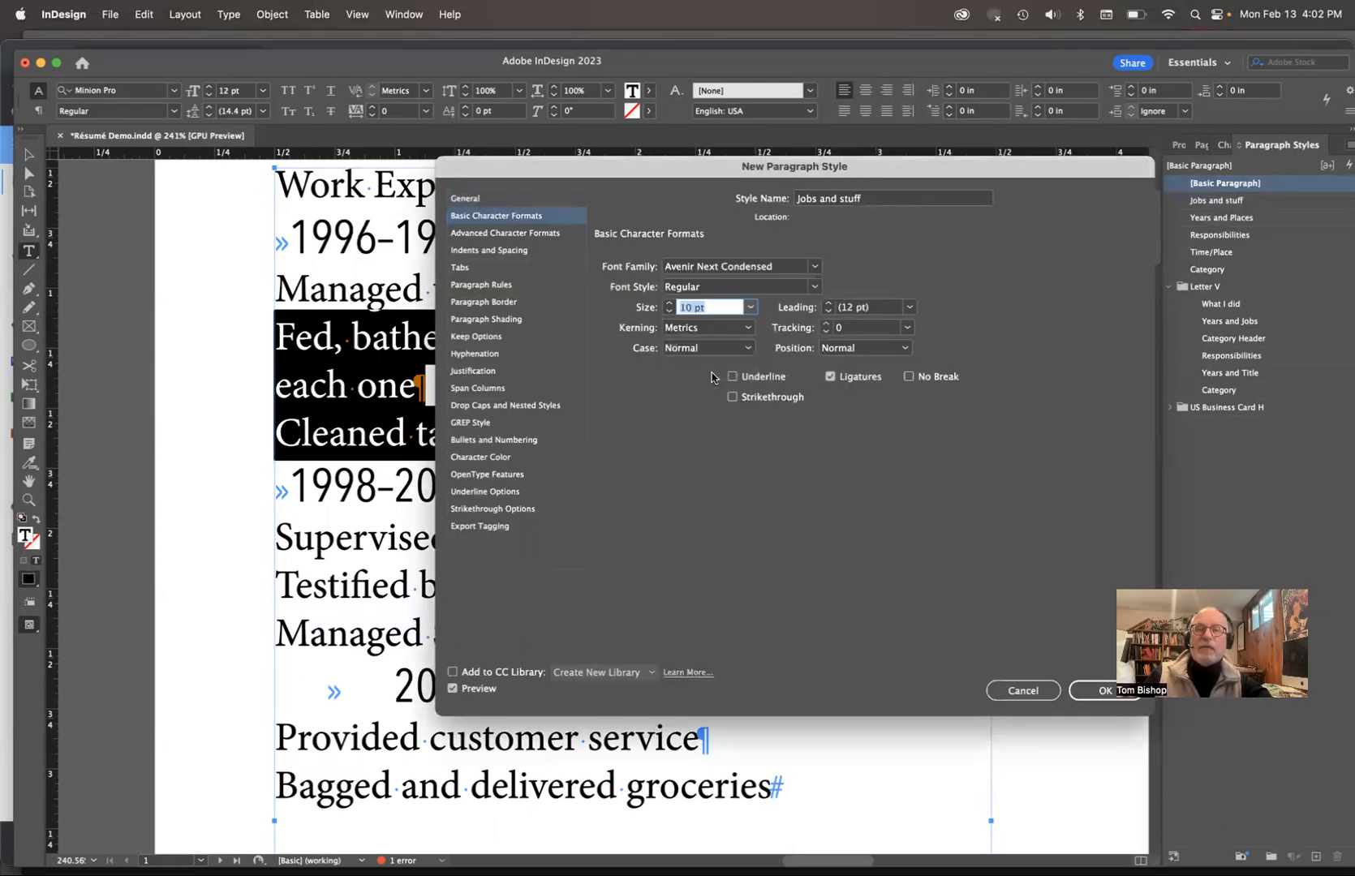
# Step: Give the Jobs and stuff style a left indent of 0.9028 in and save the style
pyautogui.click(496, 253)
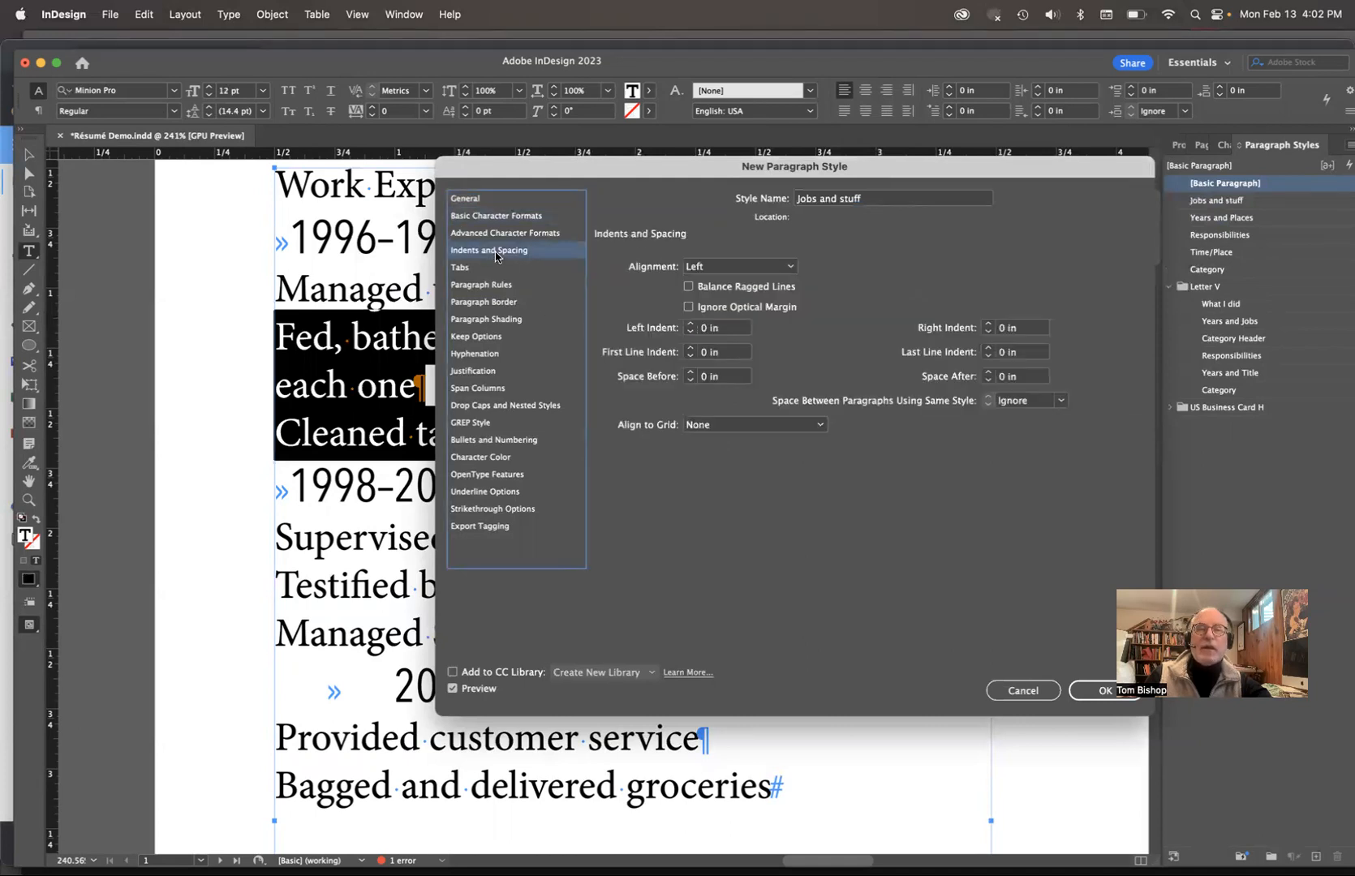
pyautogui.click(722, 329)
pyautogui.press('super+a')
pyautogui.press('BackSpace')
pyautogui.write('.9028')
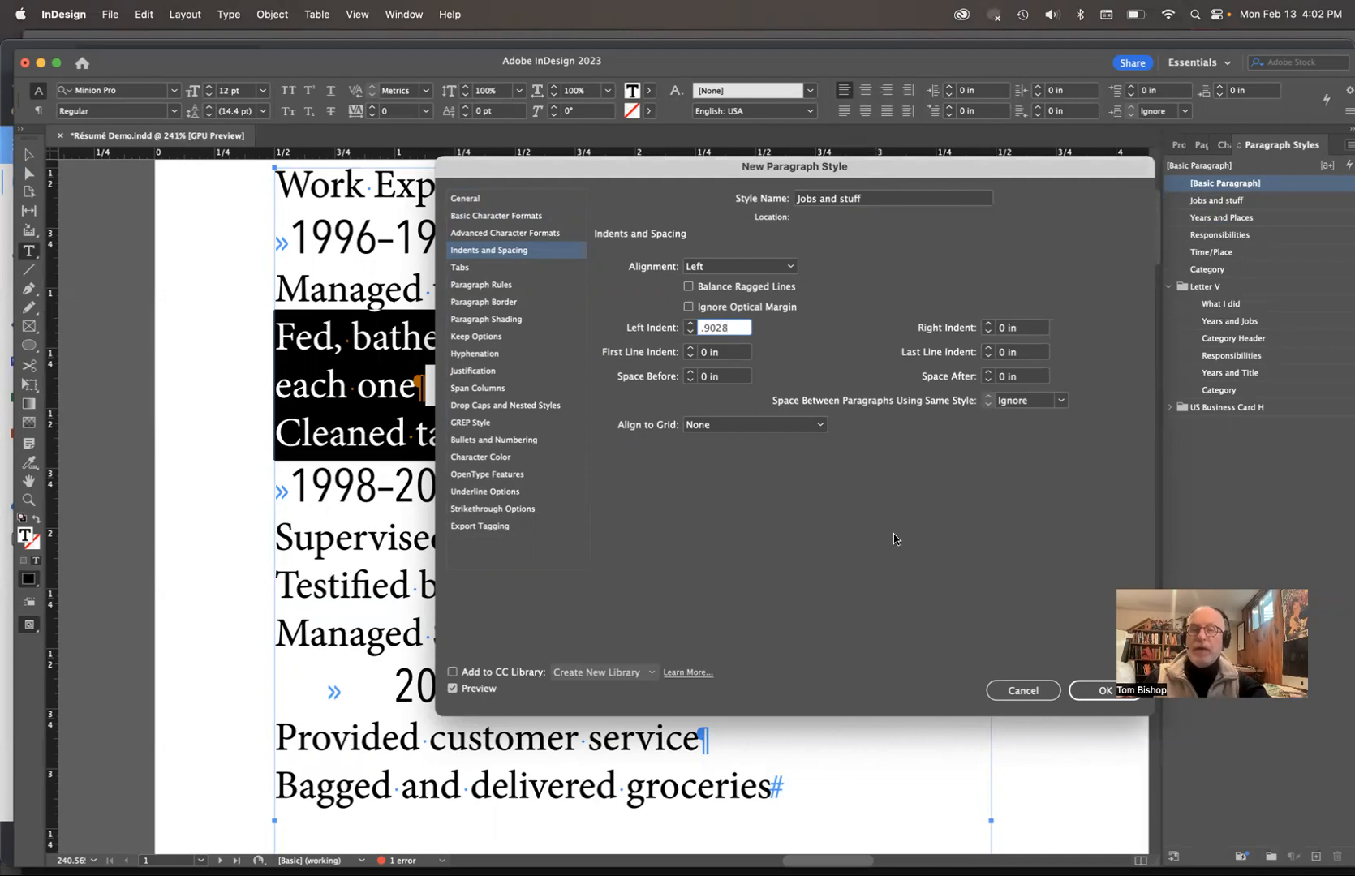
pyautogui.click(1100, 697)
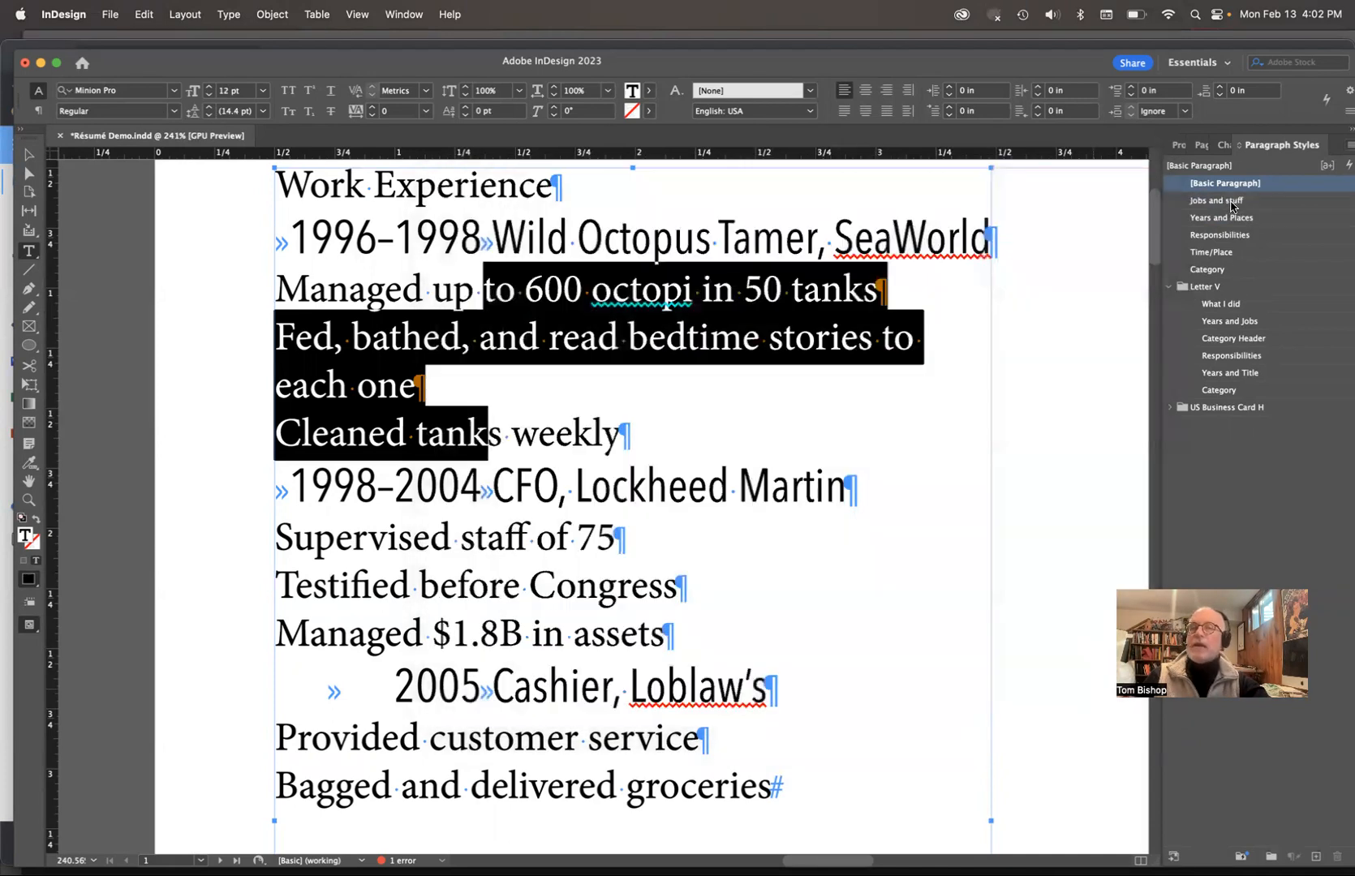
# Step: Apply the Jobs and stuff style to the responsibility lines under all three jobs
pyautogui.click(1232, 205)
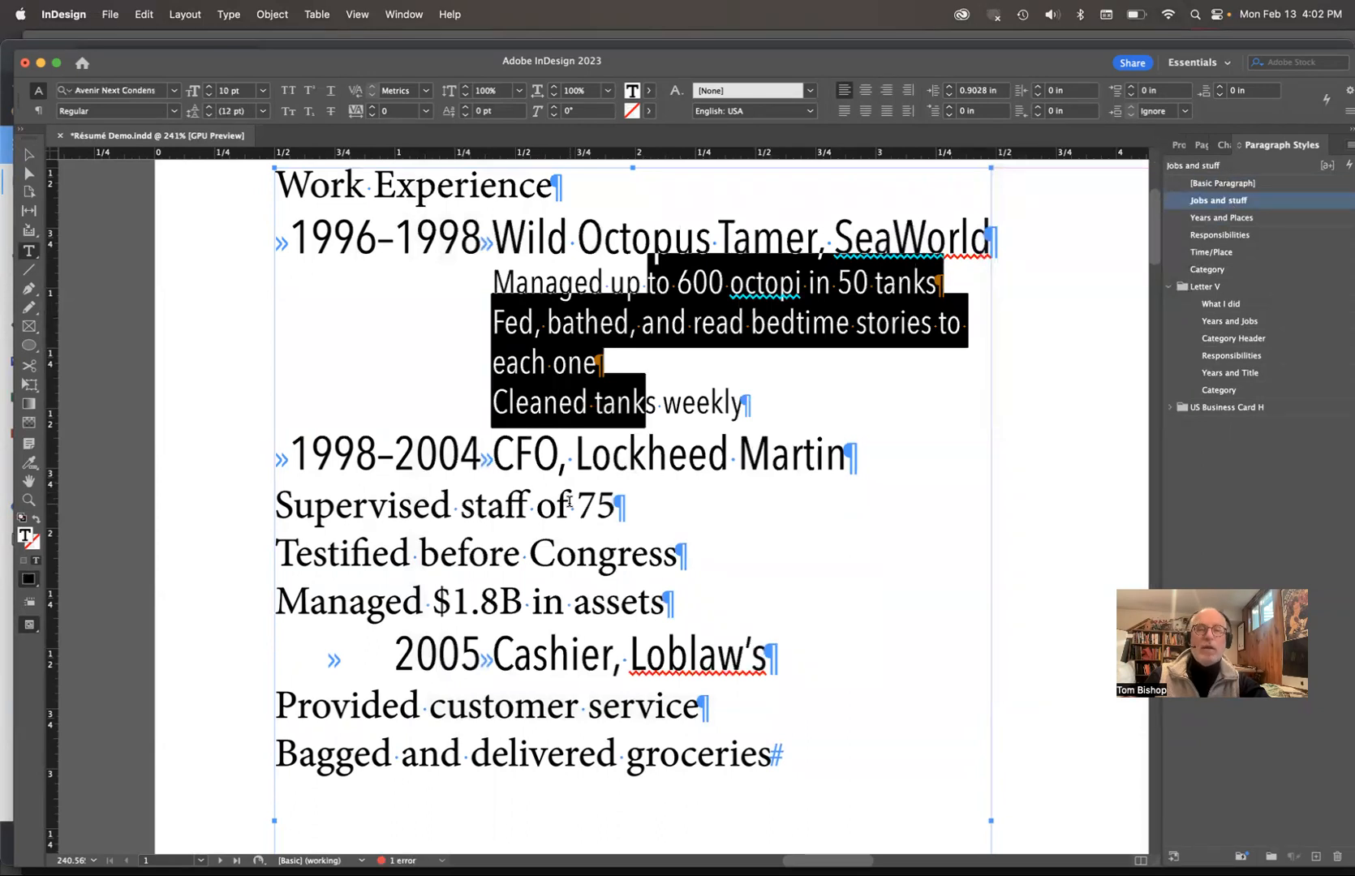
pyautogui.moveTo(558, 503); pyautogui.dragTo(574, 629)
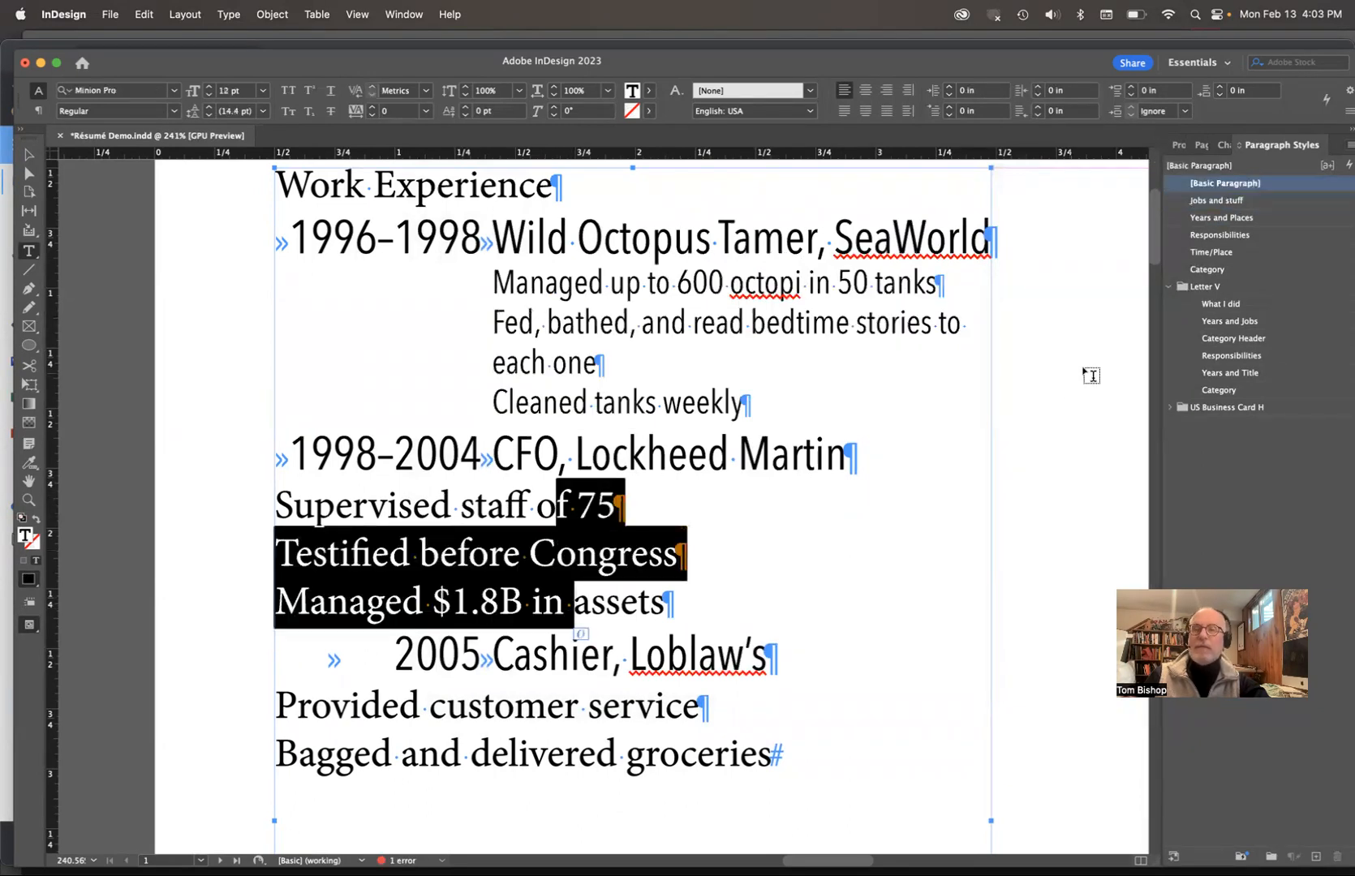
pyautogui.click(1231, 202)
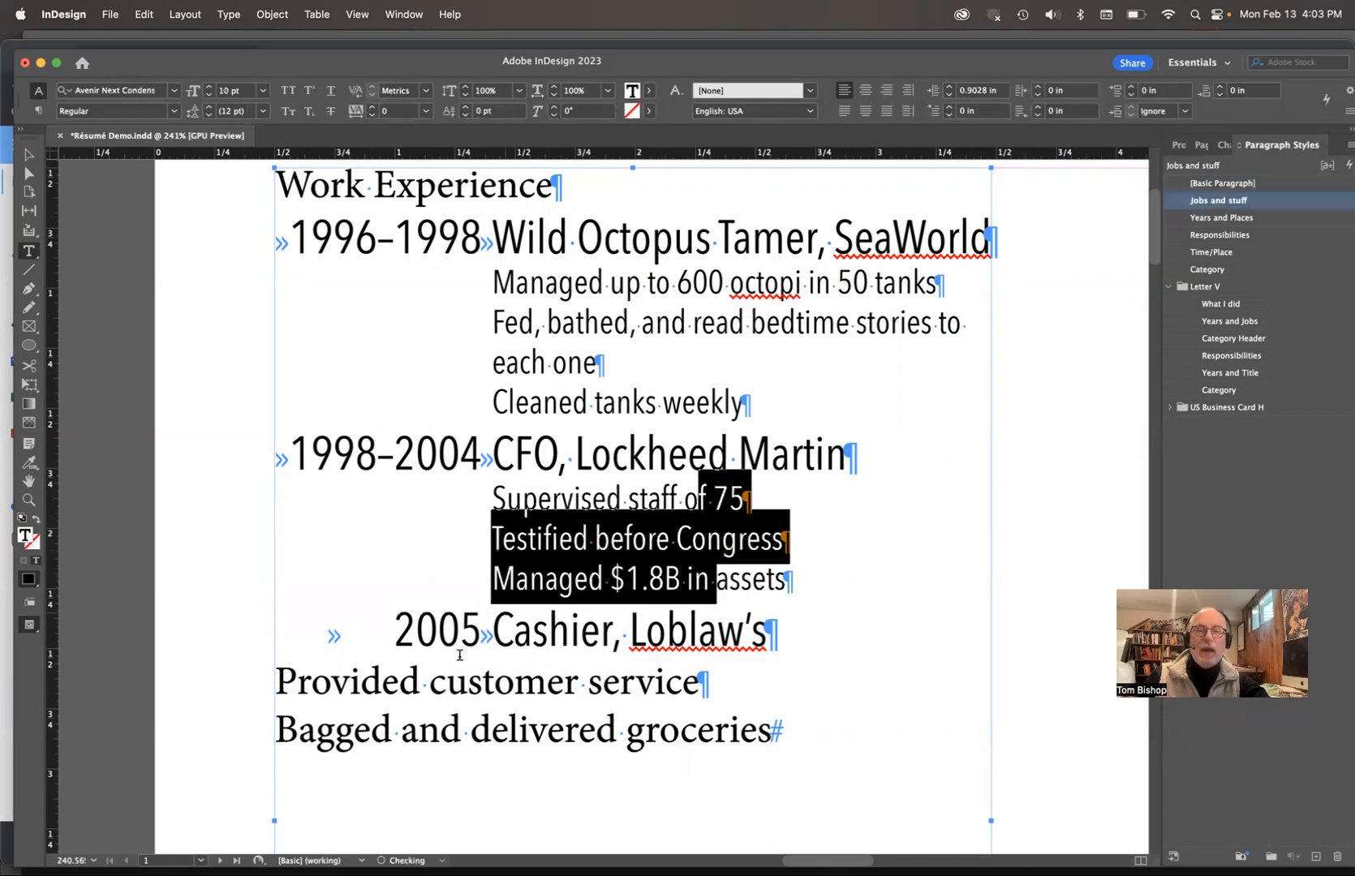
pyautogui.moveTo(466, 678); pyautogui.dragTo(775, 734)
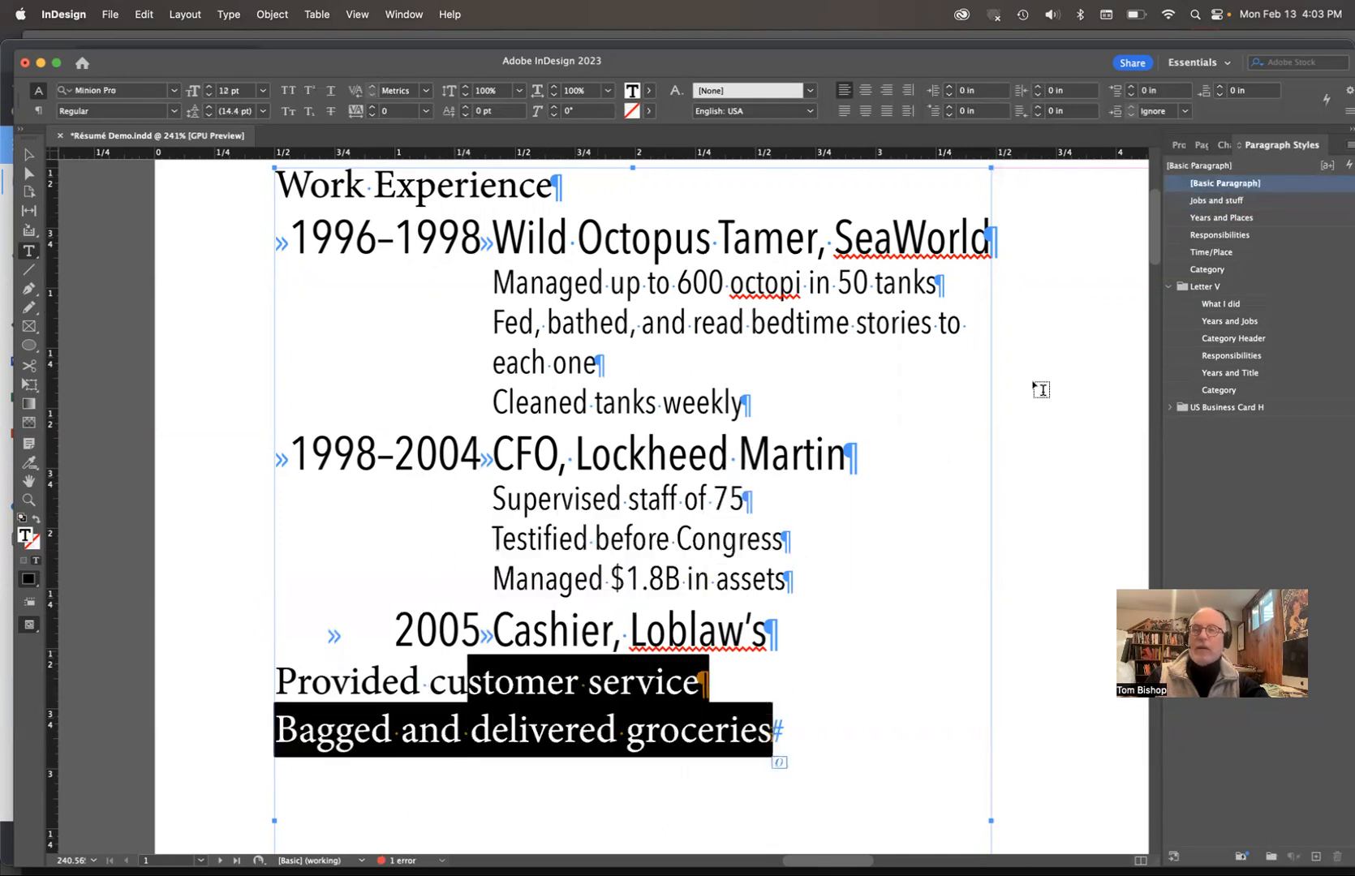
pyautogui.click(1244, 204)
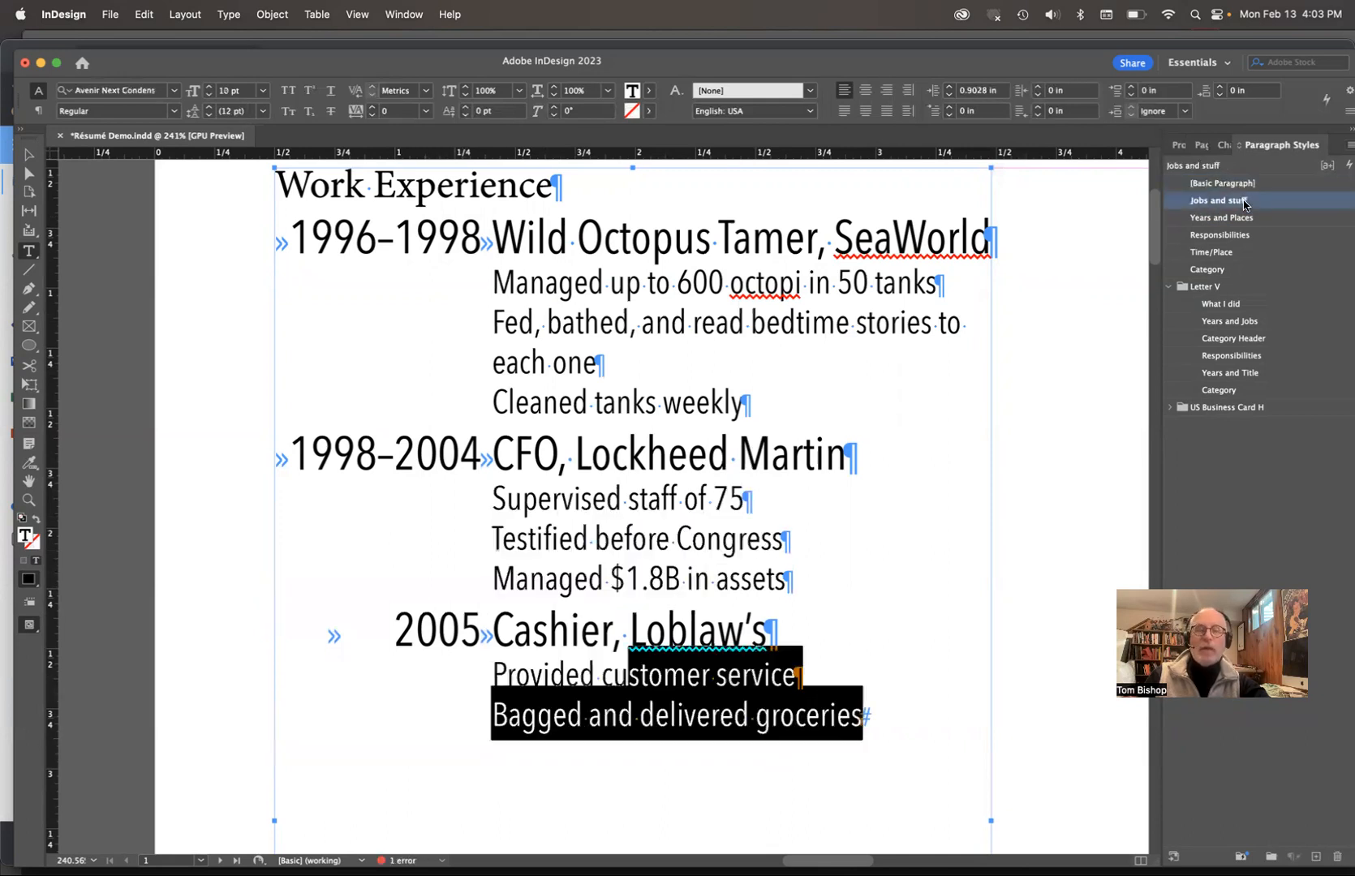
# Step: Deselect the text and preview the page without frame edges, guides and hidden characters
pyautogui.click(699, 446)
pyautogui.scroll(-5, 699, 446)
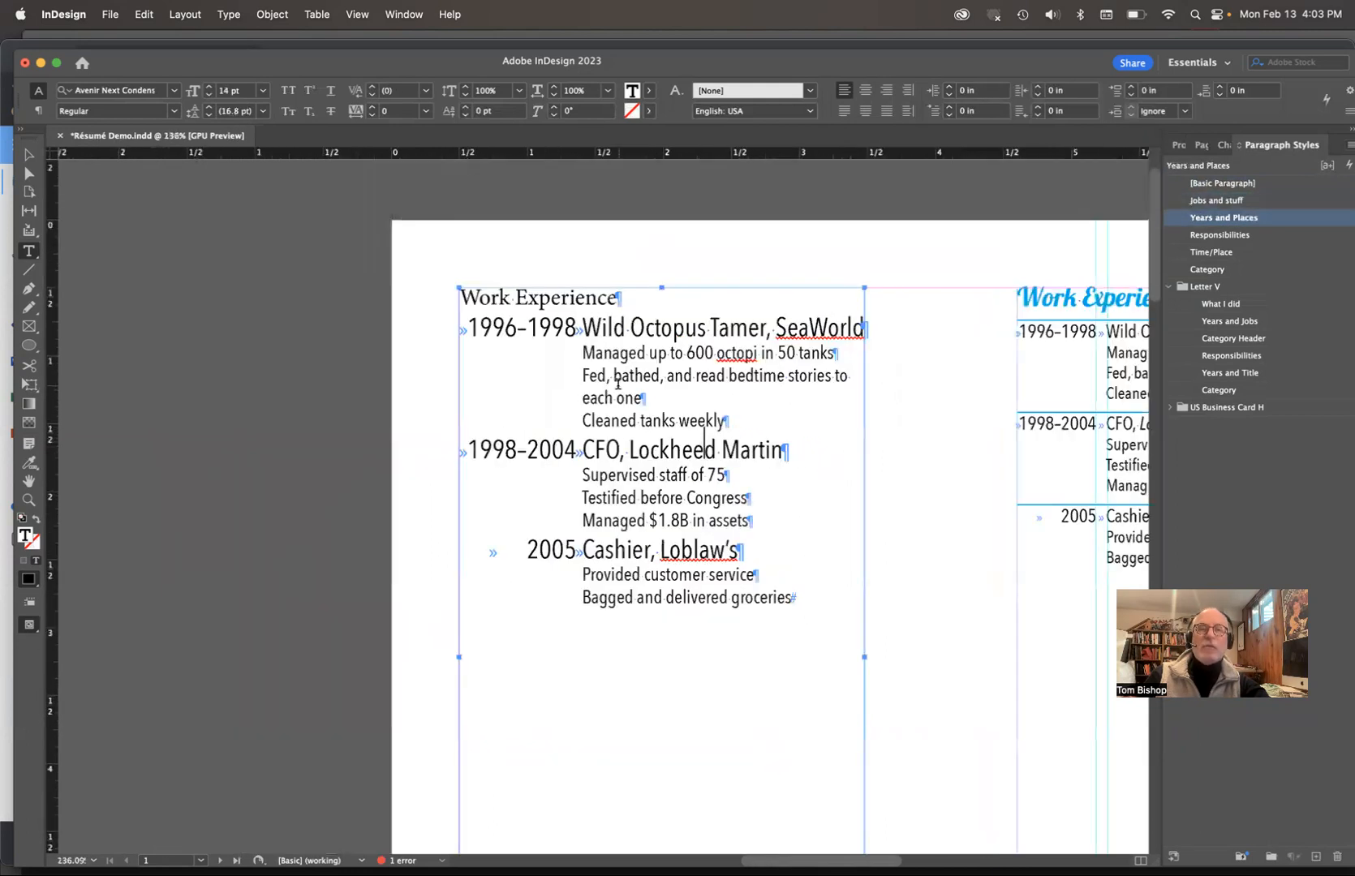
pyautogui.click(498, 270)
pyautogui.press('w')
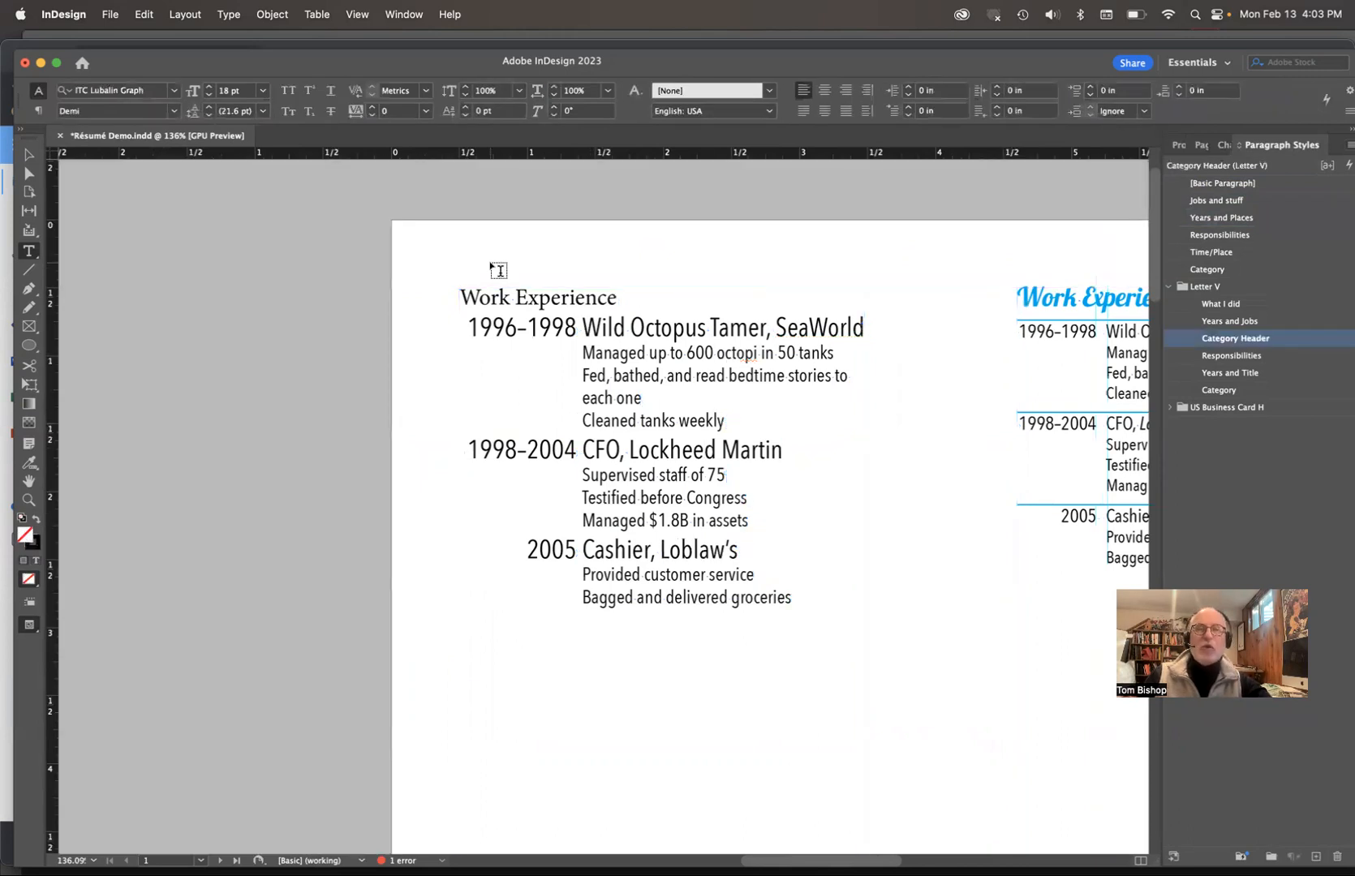
# Step: Compare the formatted Work Experience section with the finished sample layouts beside and below it
pyautogui.hscroll(5, 595, 532)
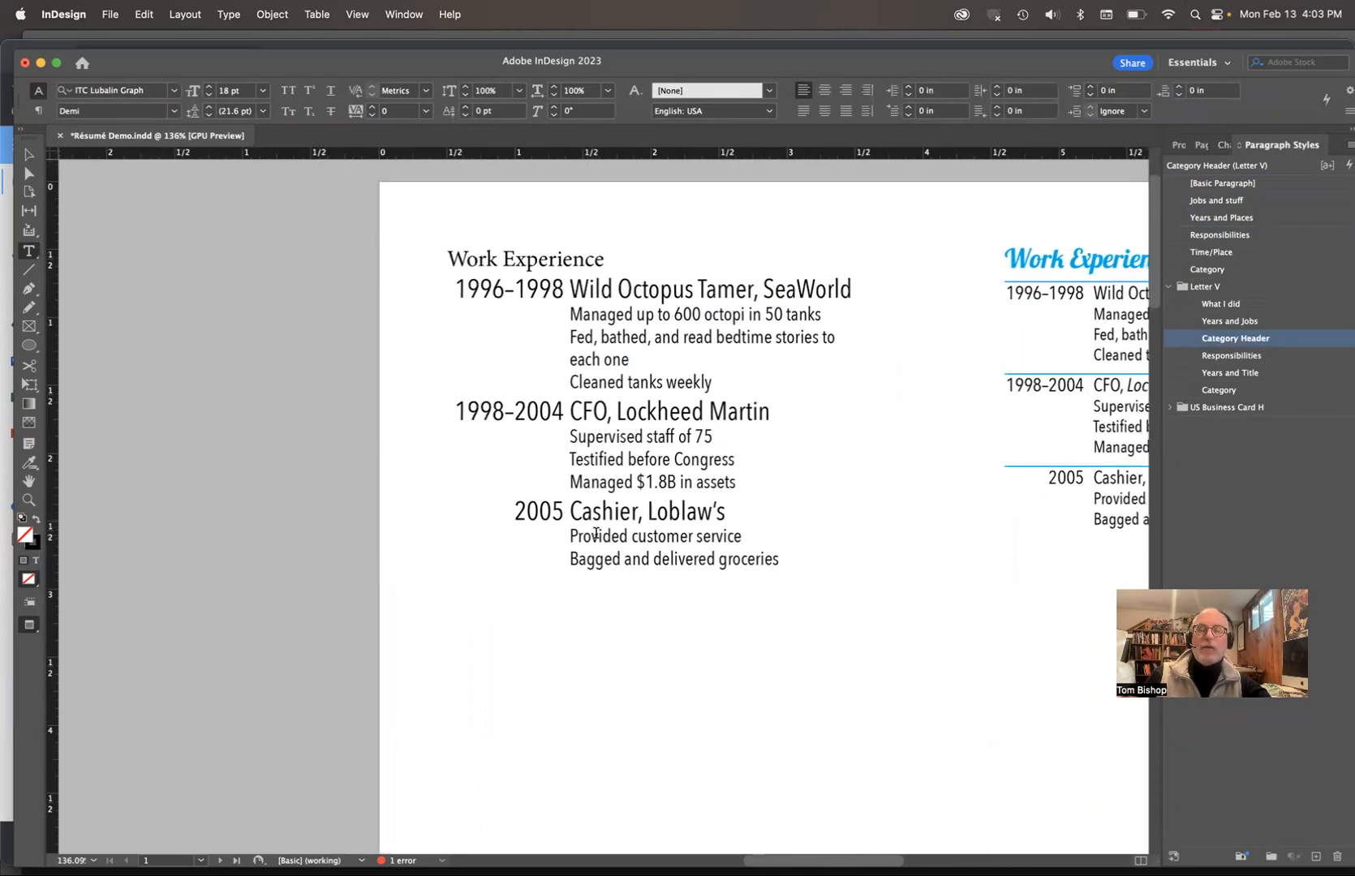
pyautogui.hscroll(2, 596, 532)
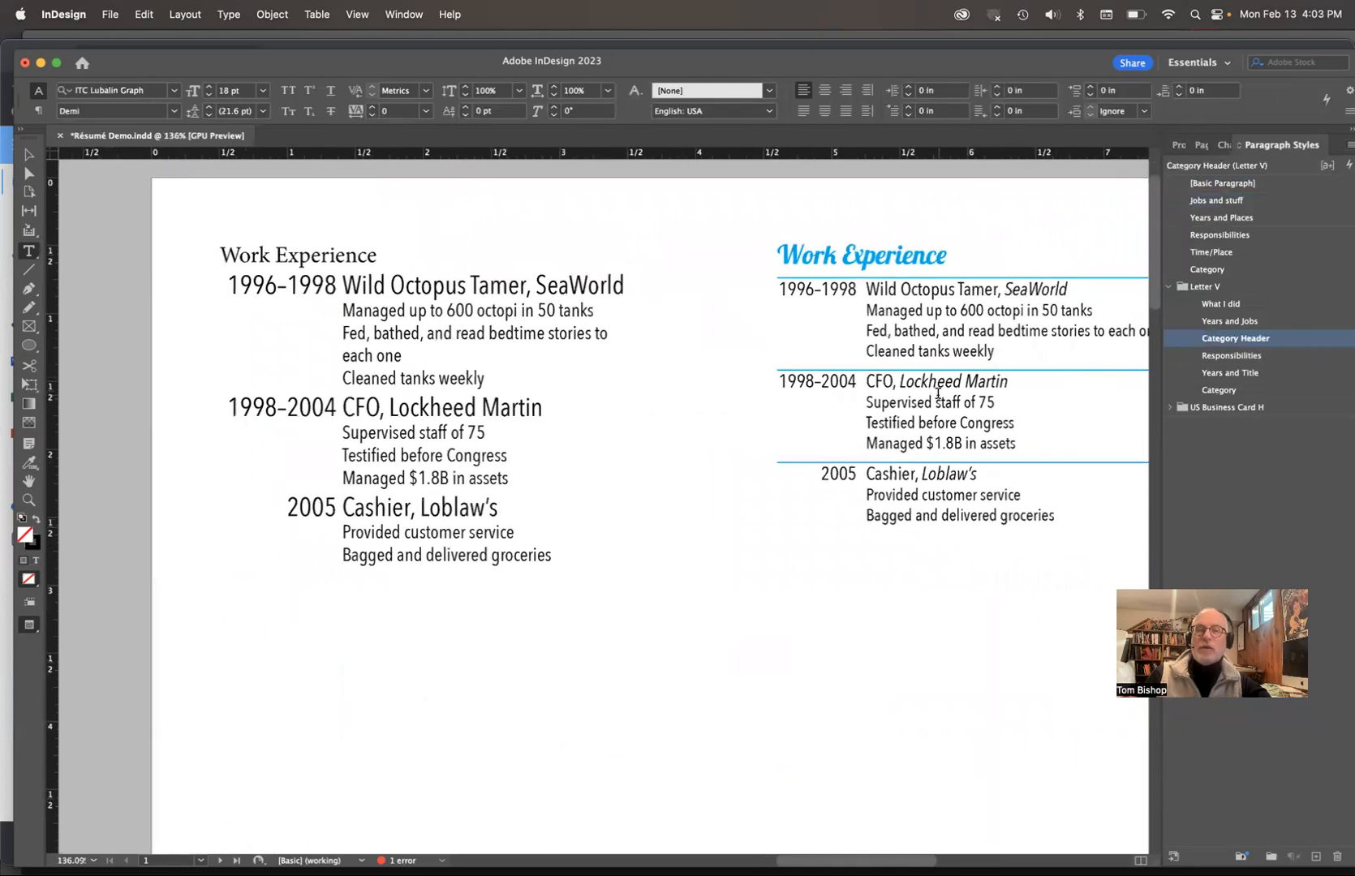
pyautogui.scroll(-10, 941, 382)
pyautogui.hscroll(-5, 941, 382)
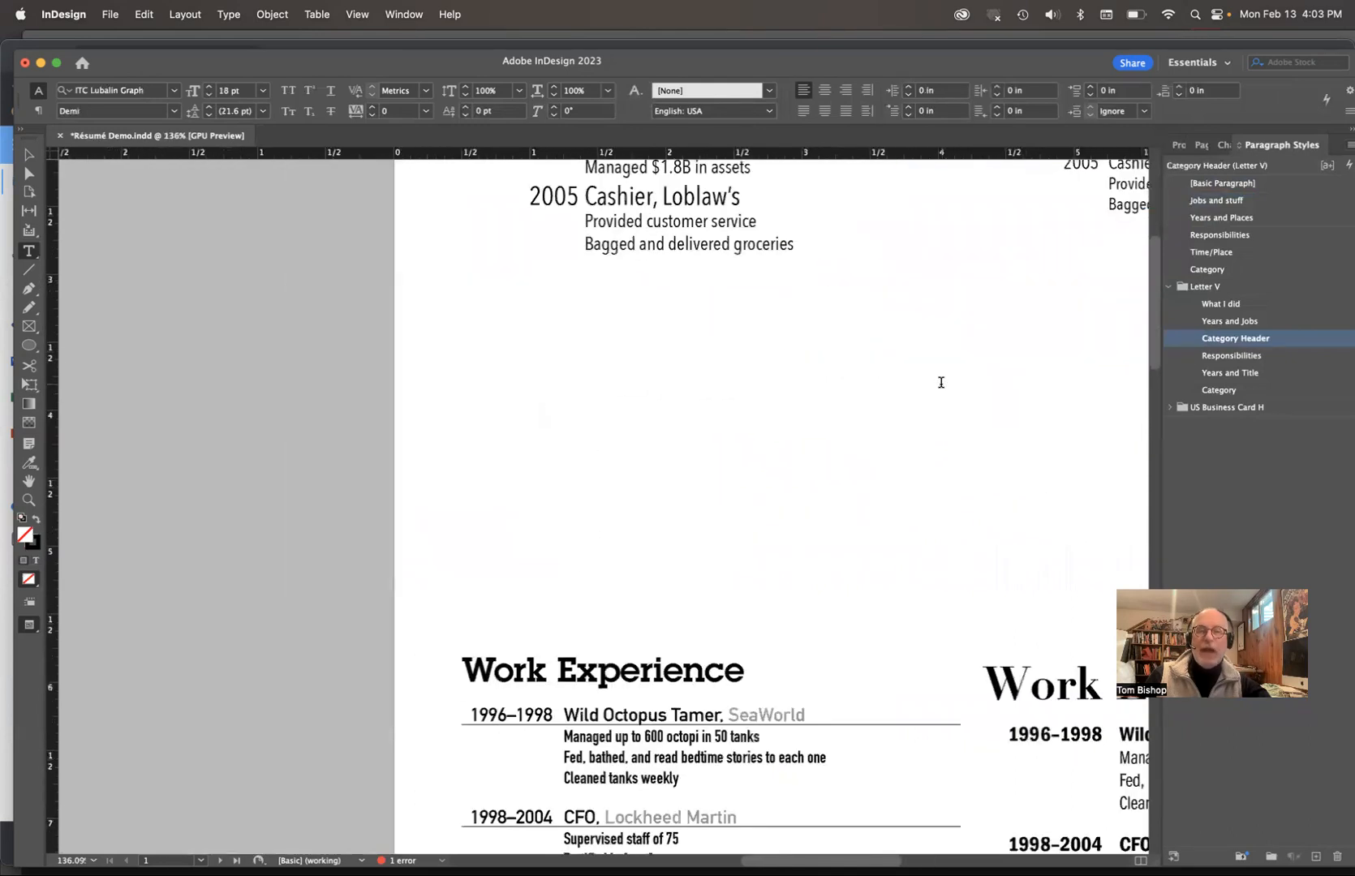
pyautogui.scroll(10, 941, 382)
pyautogui.scroll(3, 941, 382)
pyautogui.hscroll(-1, 941, 382)
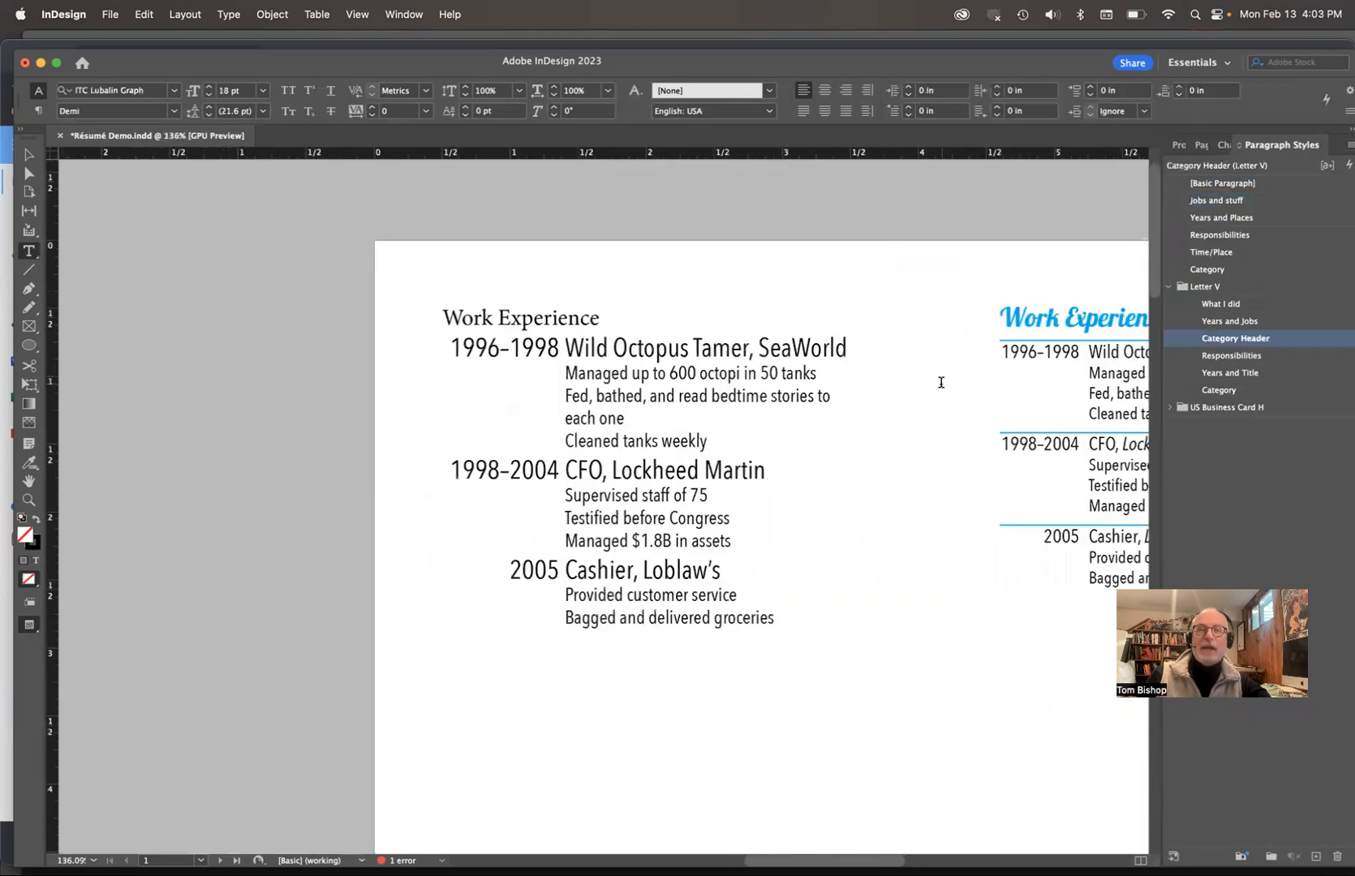
pyautogui.scroll(-2, 942, 383)
pyautogui.hscroll(-2, 941, 383)
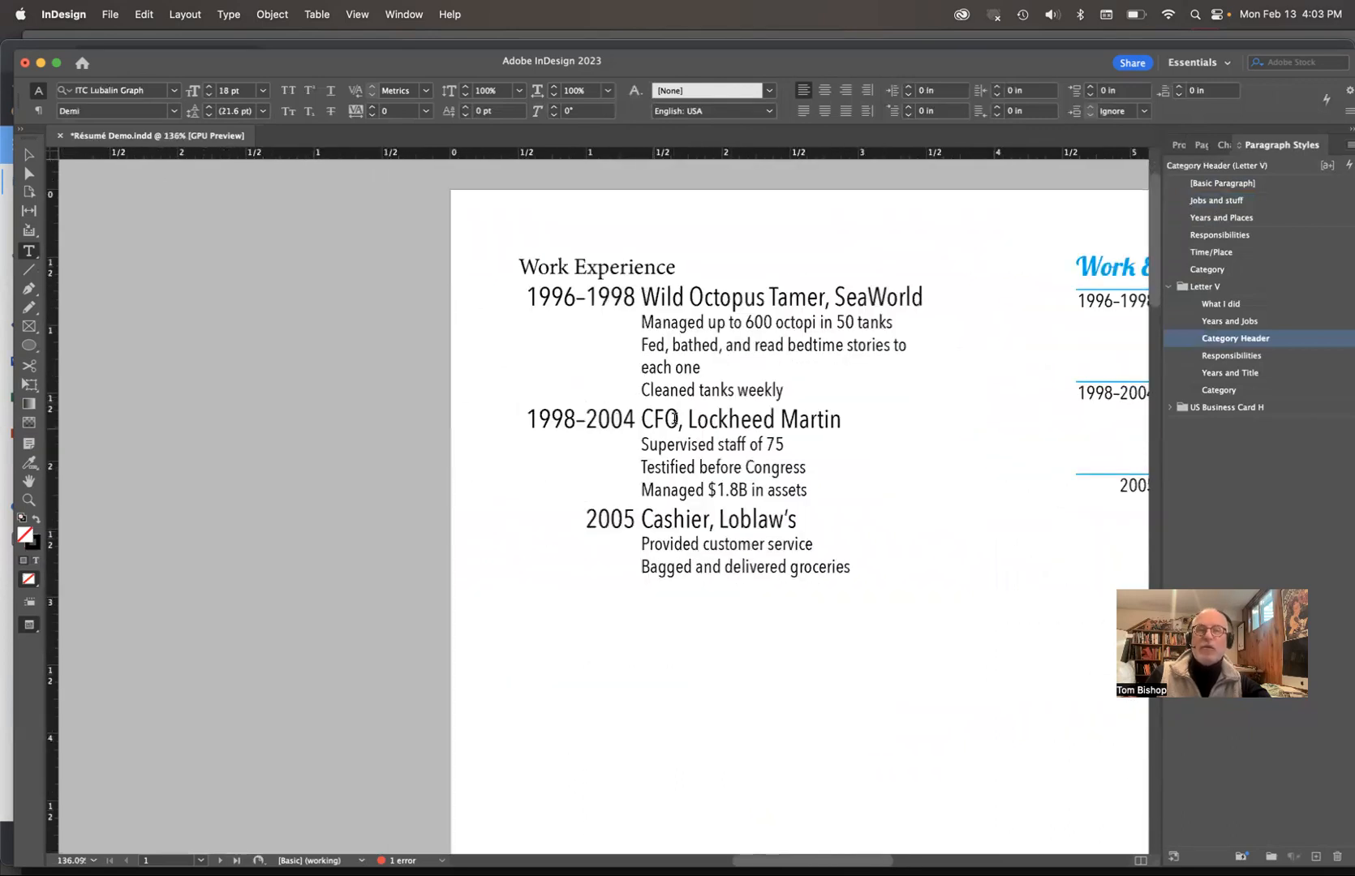